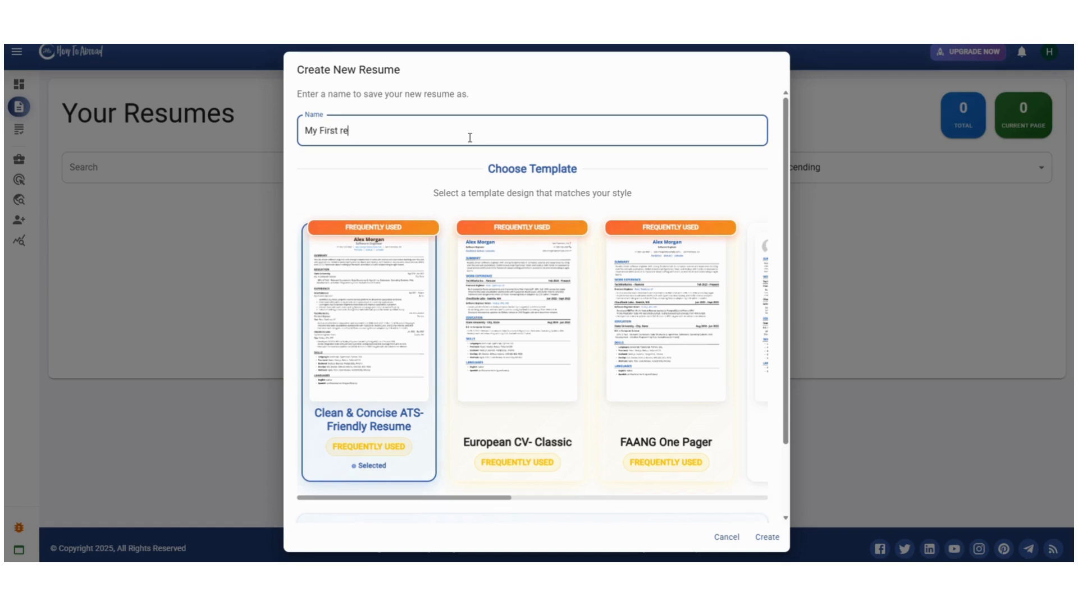
# Step: Open the Manage Professional Data page in a separate browser tab, keeping Use Professional Data enabled for the new resume
pyautogui.scroll(-2, 427, 168)
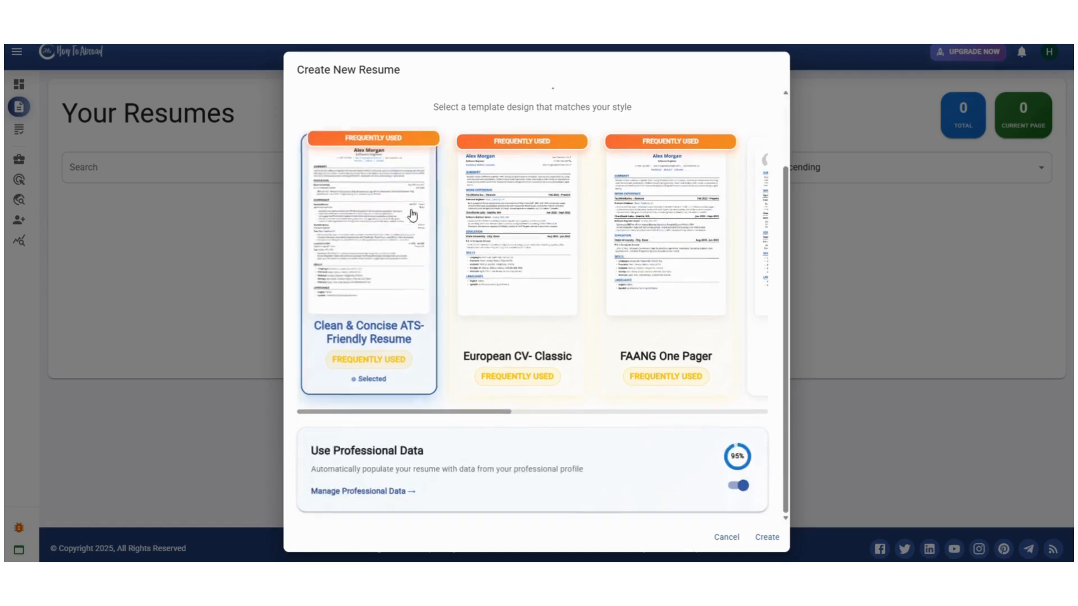
pyautogui.click(739, 487)
pyautogui.click(741, 488)
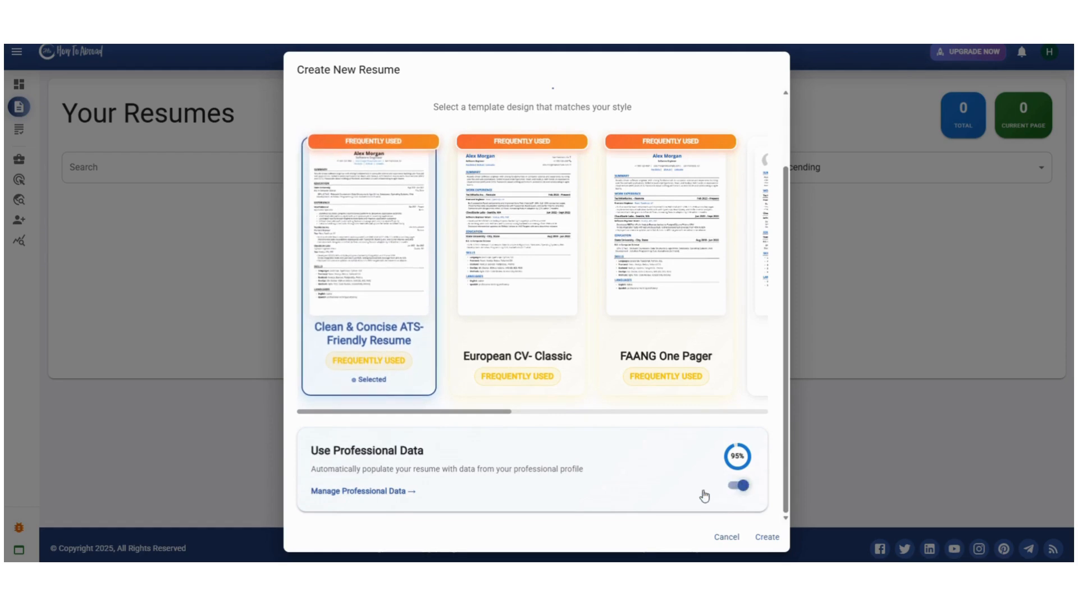
pyautogui.rightClick(386, 491)
pyautogui.click(426, 327)
pyautogui.hotkey('ctrl', 'Tab')
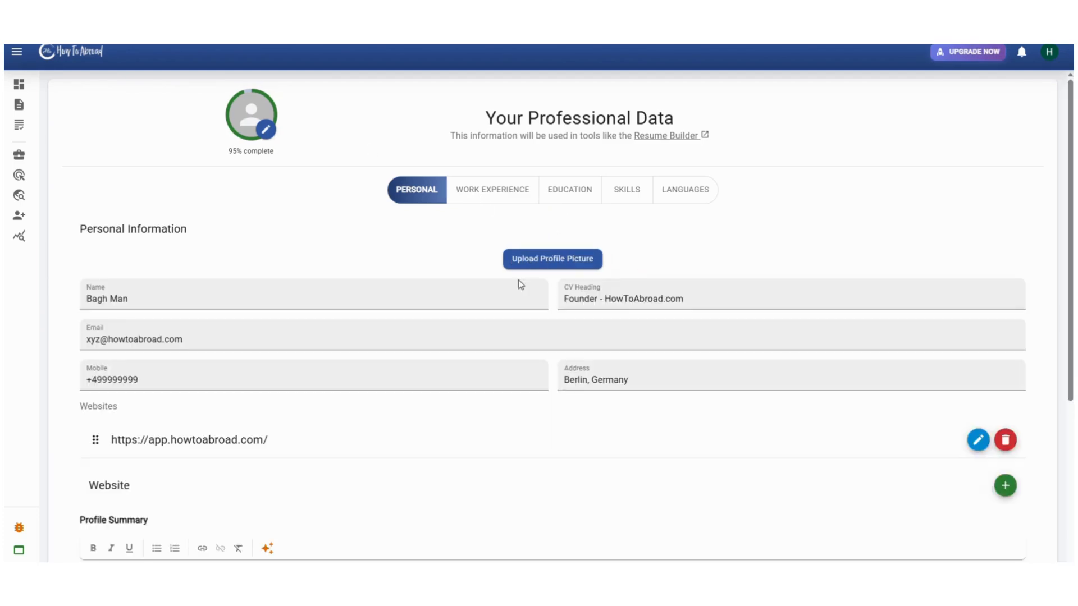
# Step: Review the Personal, Work Experience, Education, Skills and Languages sections of the saved professional data
pyautogui.scroll(-3, 517, 280)
pyautogui.scroll(-2, 494, 295)
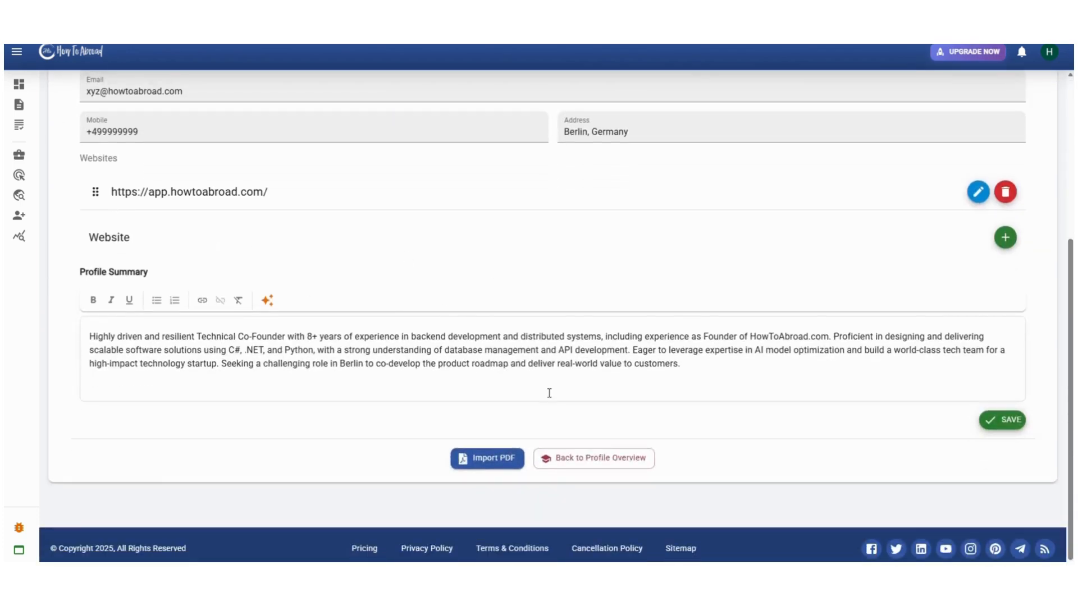
pyautogui.scroll(5, 549, 393)
pyautogui.click(498, 197)
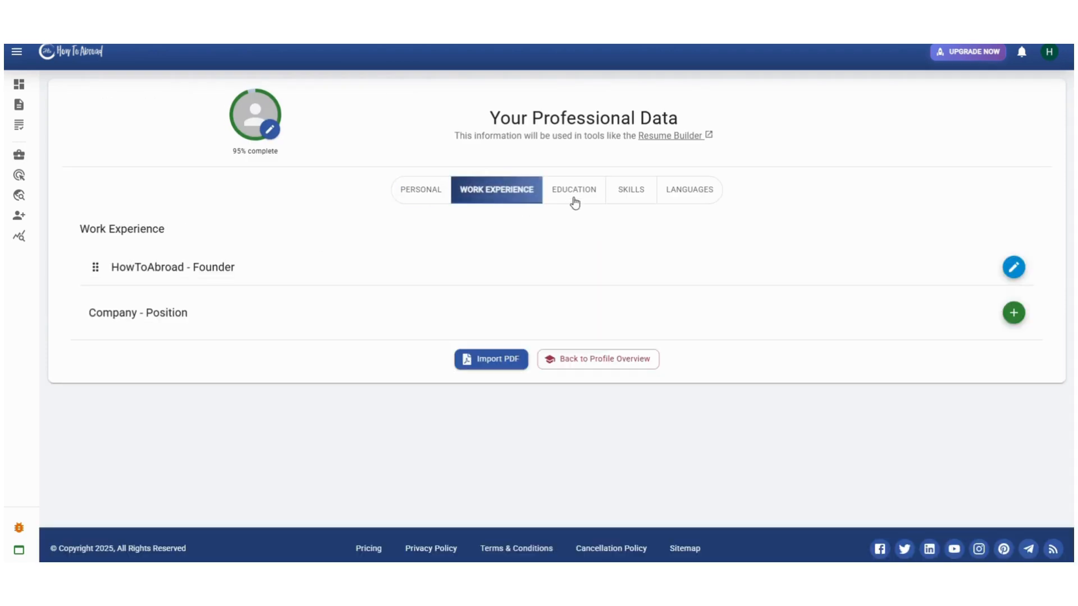
pyautogui.click(574, 197)
pyautogui.click(630, 196)
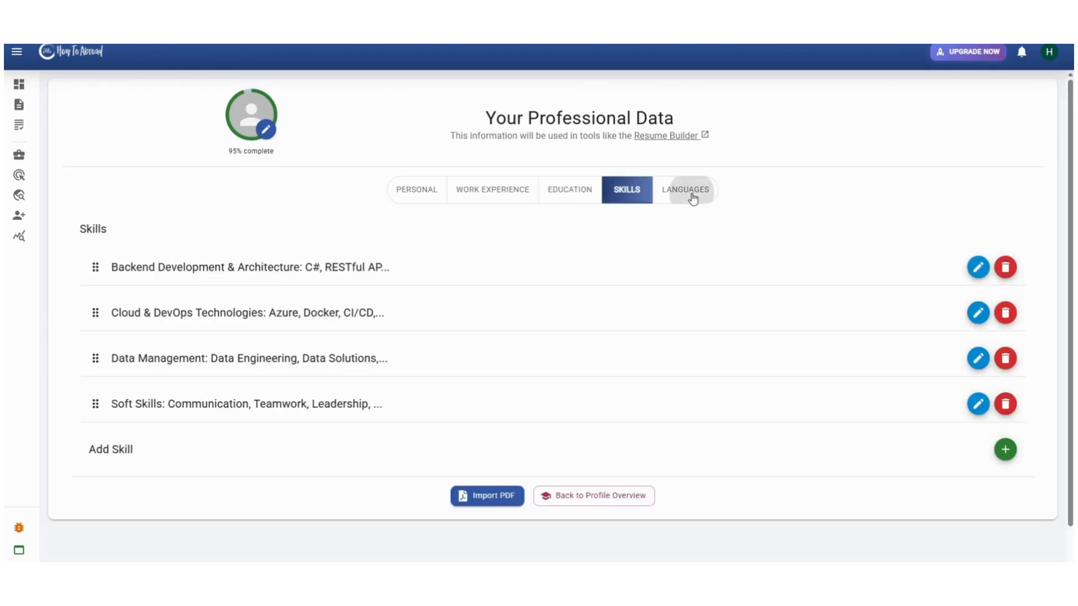
pyautogui.click(693, 196)
pyautogui.click(436, 192)
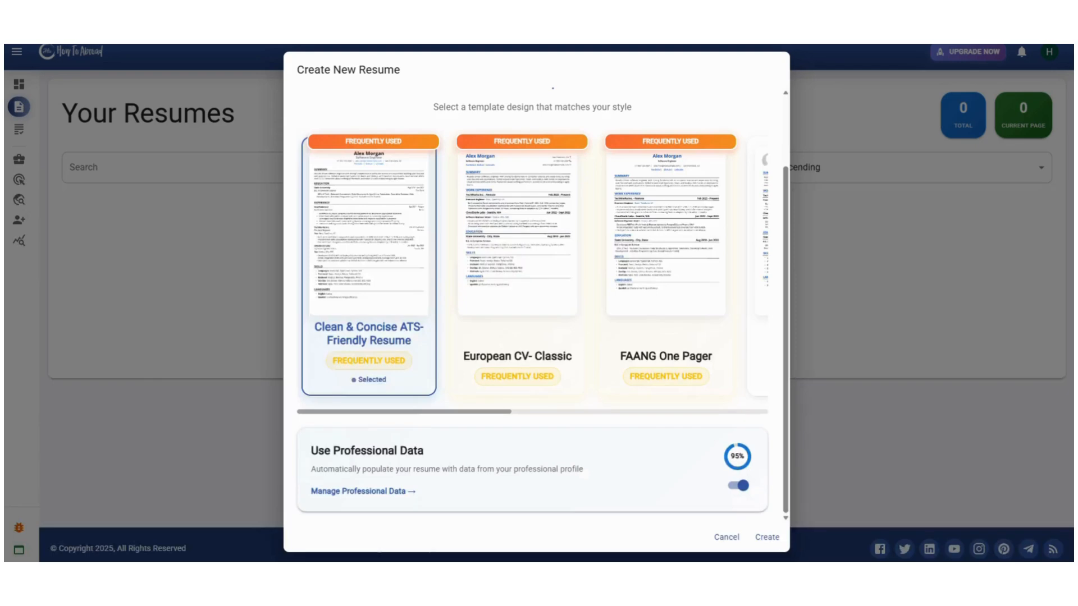
# Step: Create the resume from the Clean & Concise ATS-Friendly template with Use Professional Data enabled, and look through its preview
pyautogui.click(737, 487)
pyautogui.click(738, 487)
pyautogui.click(767, 539)
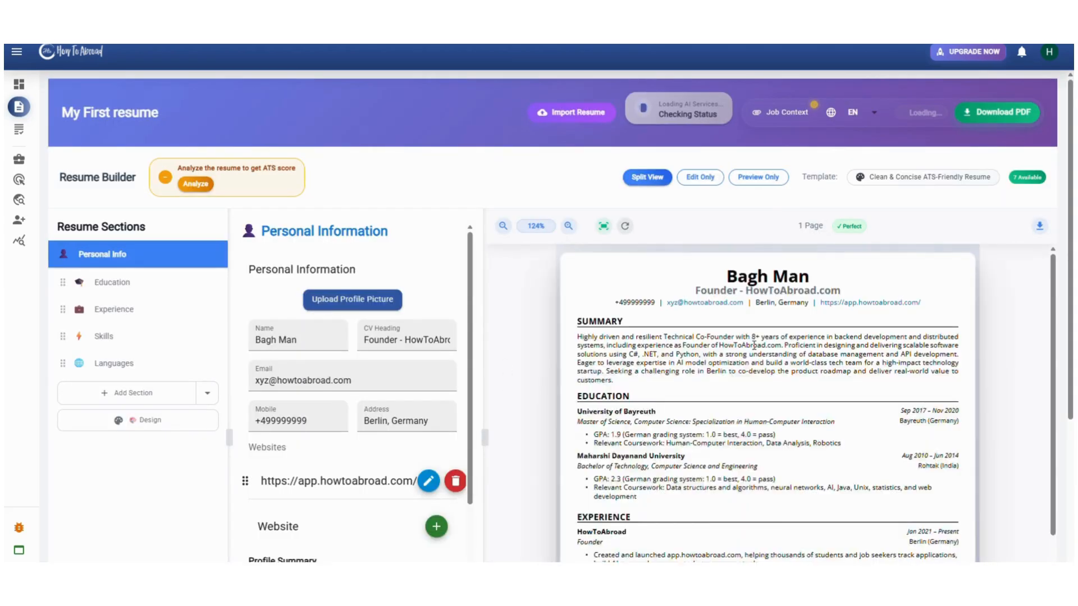
pyautogui.scroll(-5, 745, 359)
pyautogui.scroll(-3, 744, 360)
pyautogui.scroll(5, 730, 290)
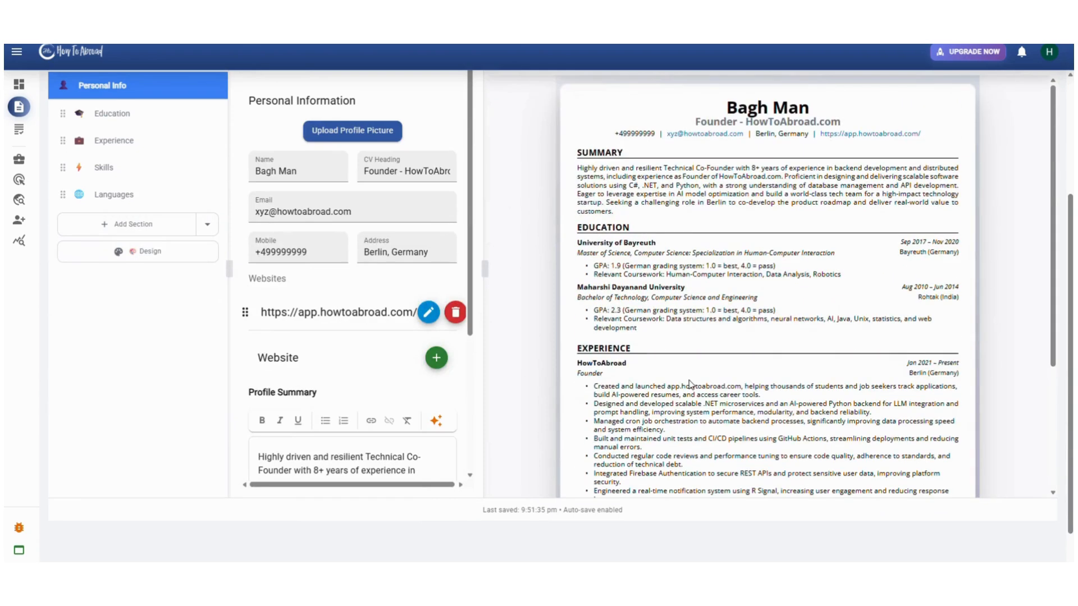
pyautogui.scroll(2, 708, 253)
pyautogui.scroll(2, 708, 259)
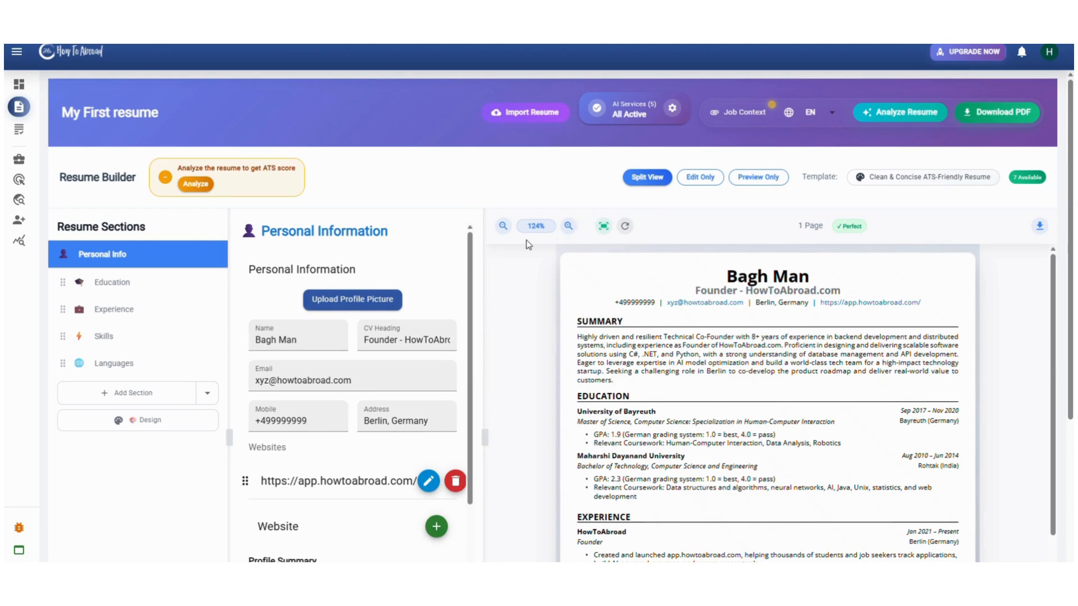
# Step: Check the profile picture setting in the resume's design style options
pyautogui.click(183, 422)
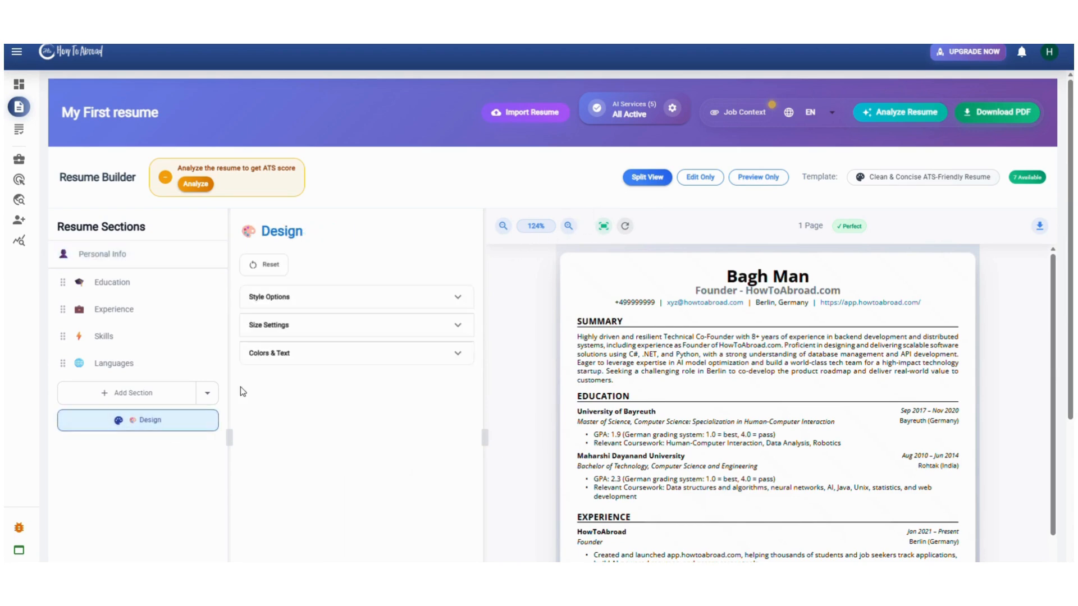
pyautogui.click(320, 298)
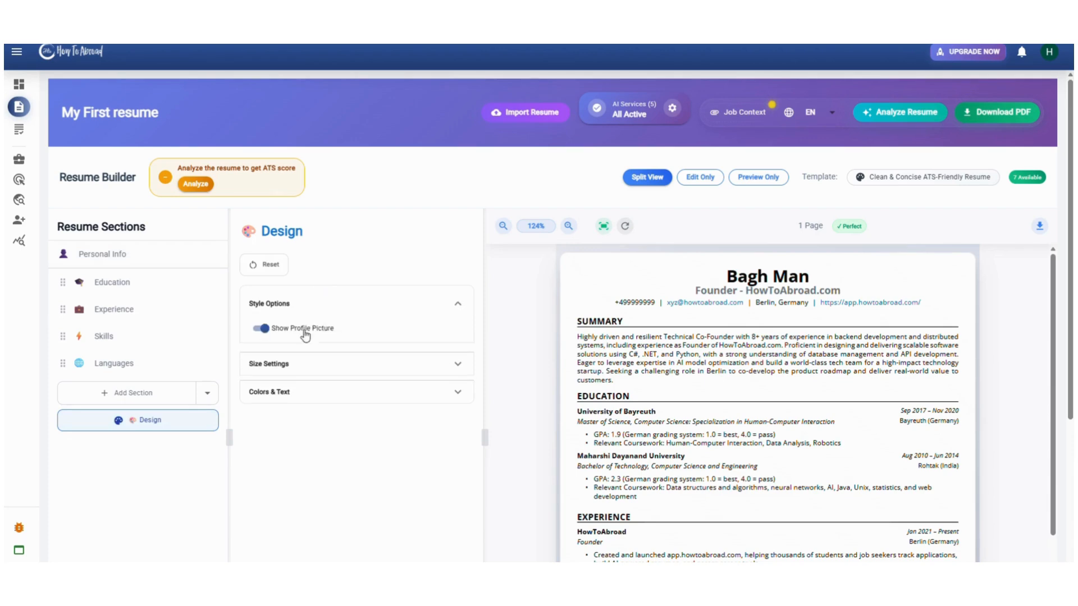
pyautogui.click(433, 304)
# Step: Try app.howtoabroad.com_dashboard.png as the profile picture, cropped towards the image's right side, and remove it again
pyautogui.click(121, 264)
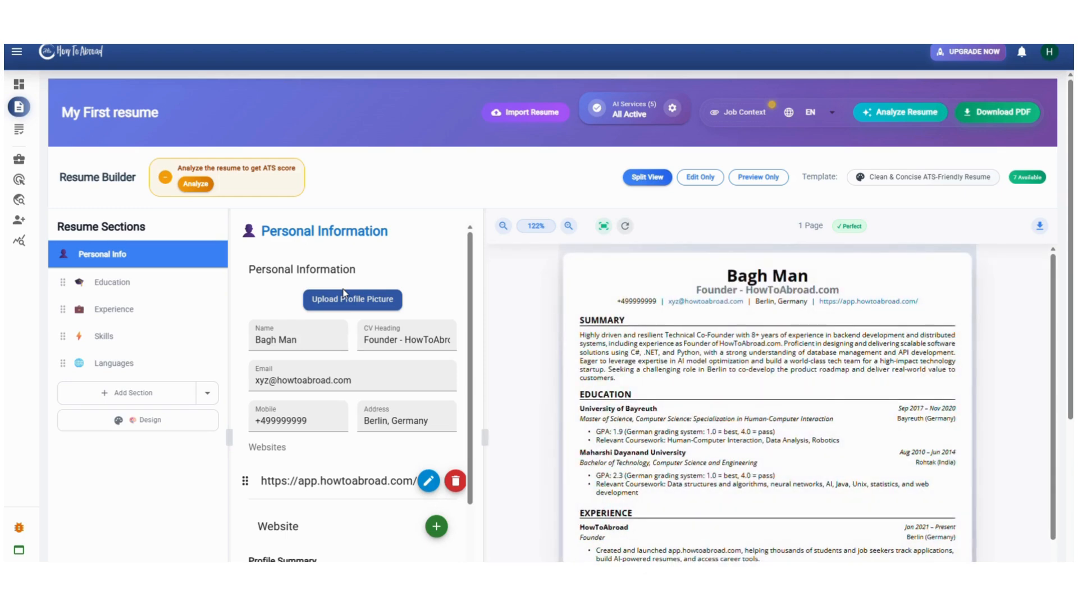
pyautogui.click(344, 305)
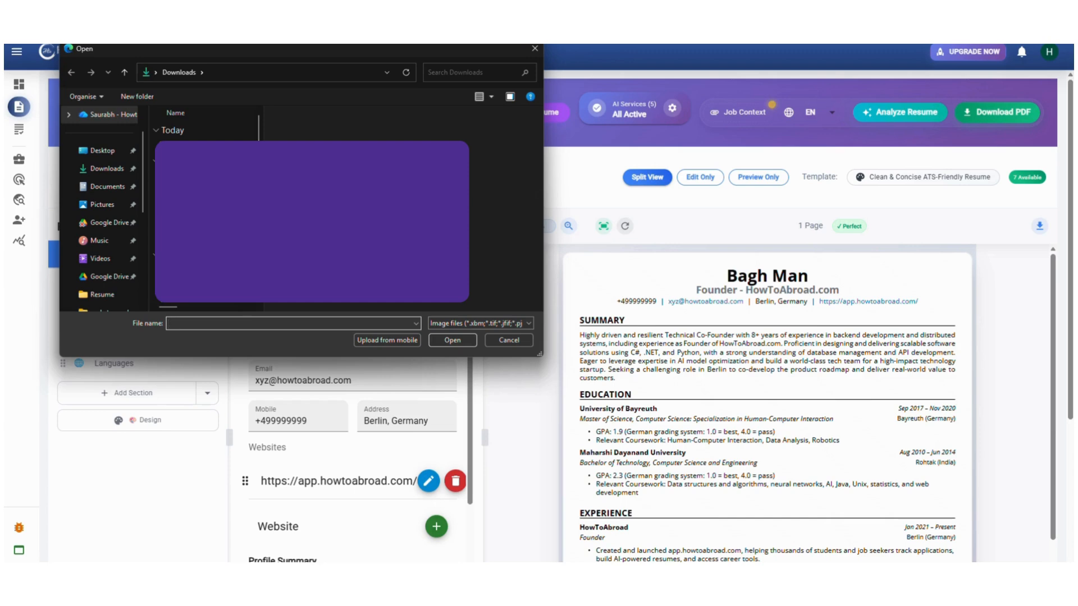
pyautogui.click(204, 147)
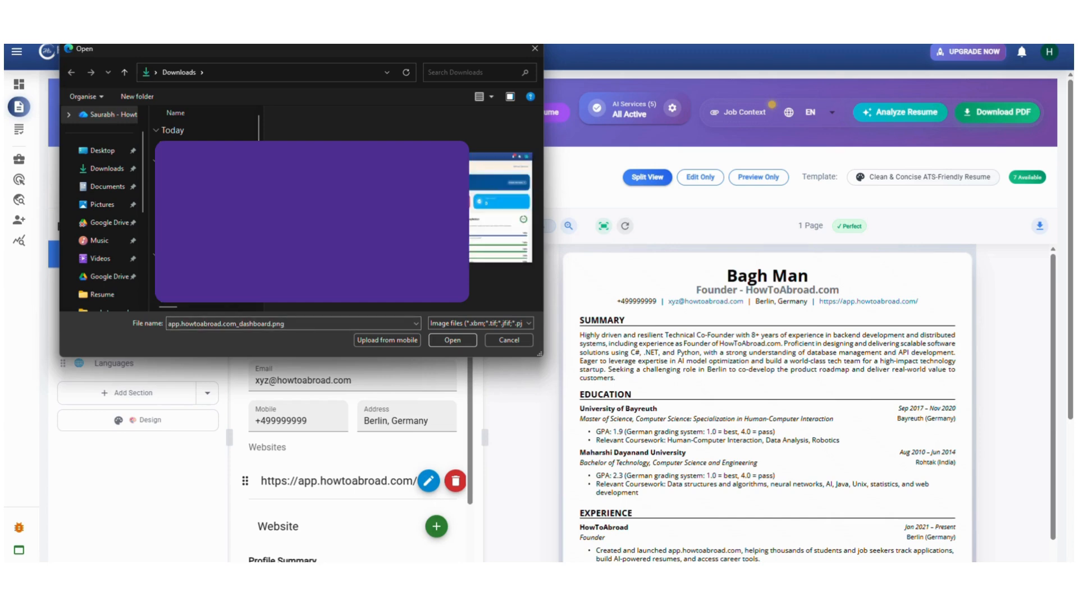
pyautogui.click(453, 340)
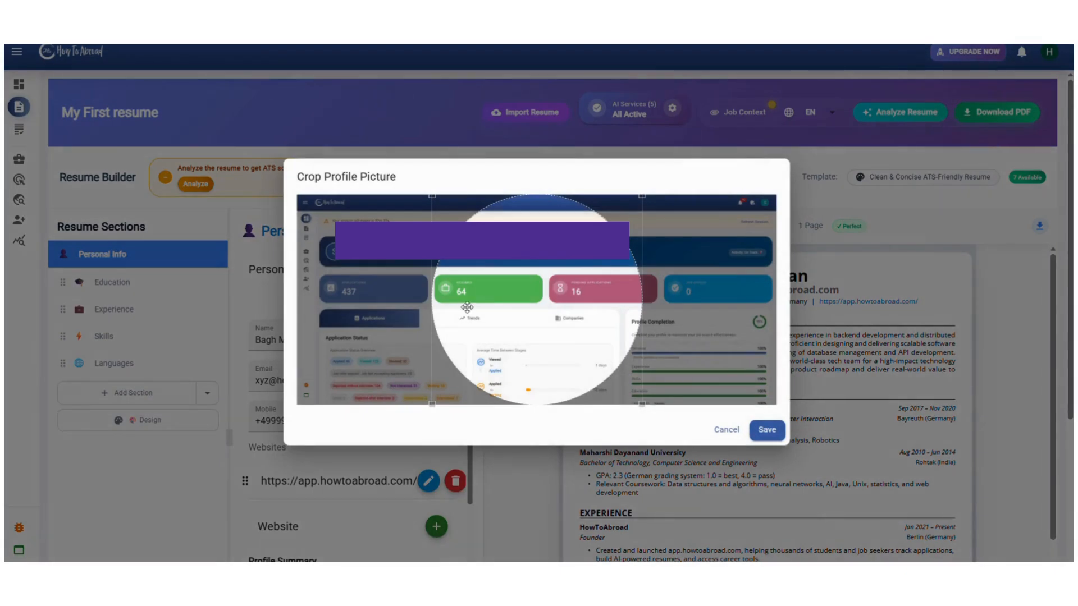
pyautogui.moveTo(467, 307); pyautogui.dragTo(606, 307)
pyautogui.click(767, 429)
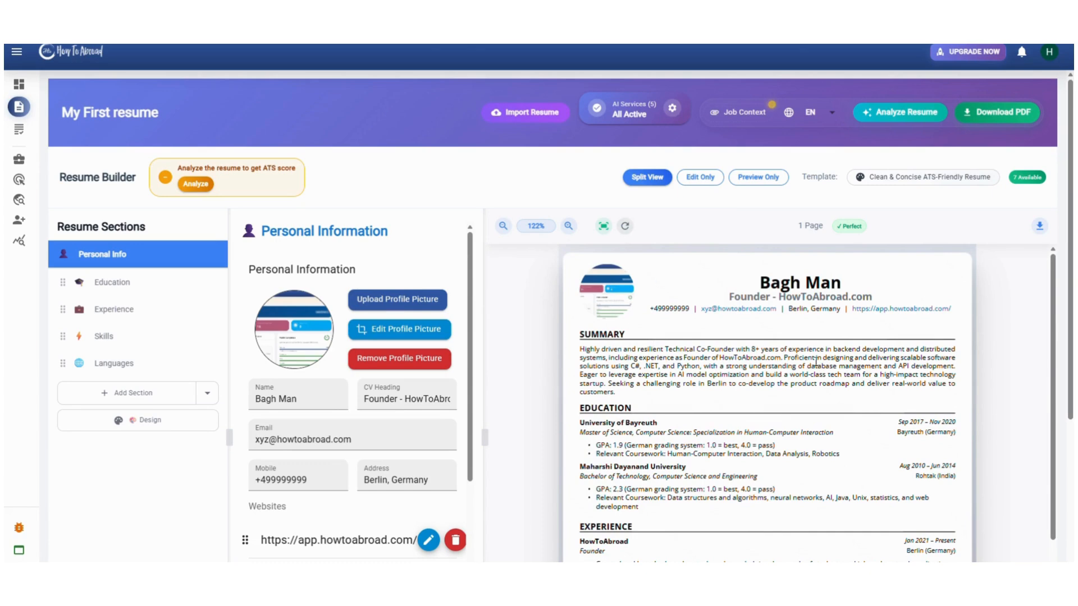
pyautogui.click(387, 359)
# Step: Rename the existing website entry in the personal information to "Personal Website" and save it
pyautogui.scroll(-4, 362, 337)
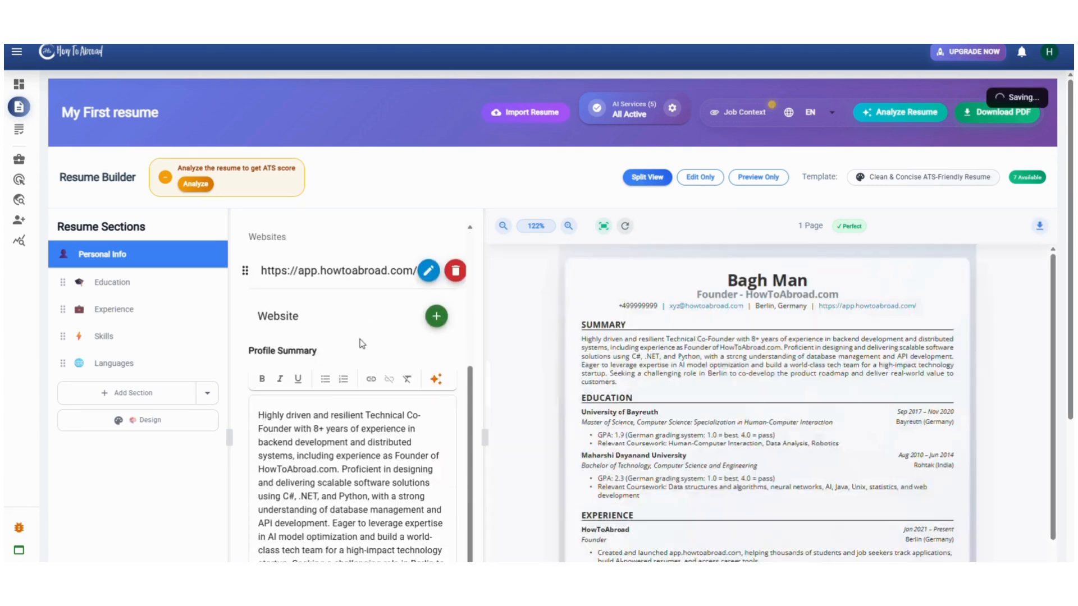
pyautogui.click(427, 271)
pyautogui.tripleClick(394, 311)
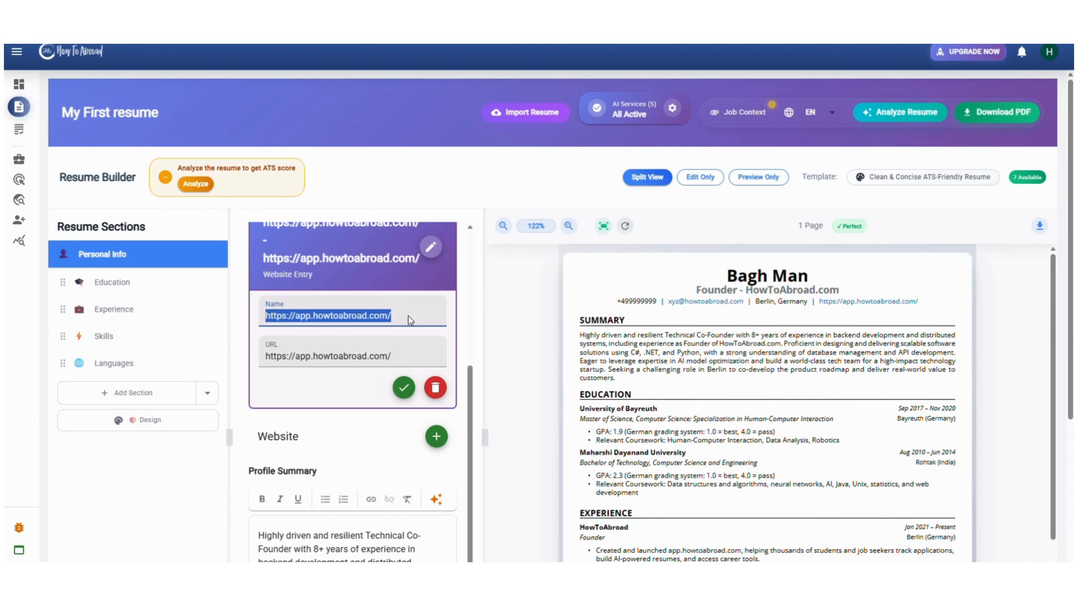
pyautogui.write('Personal Webs')
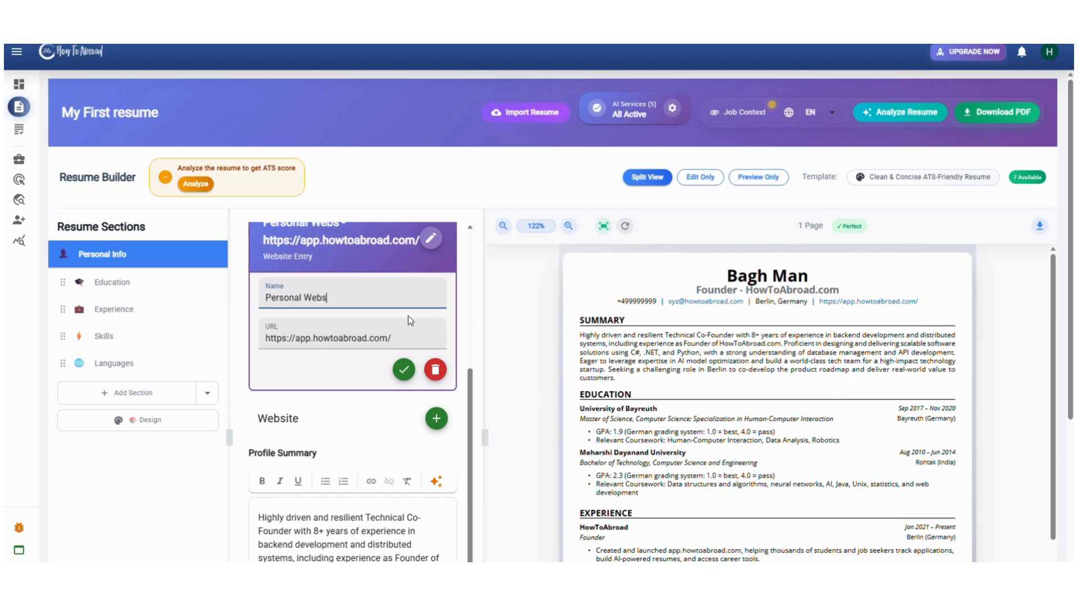
pyautogui.write('ite')
pyautogui.click(403, 370)
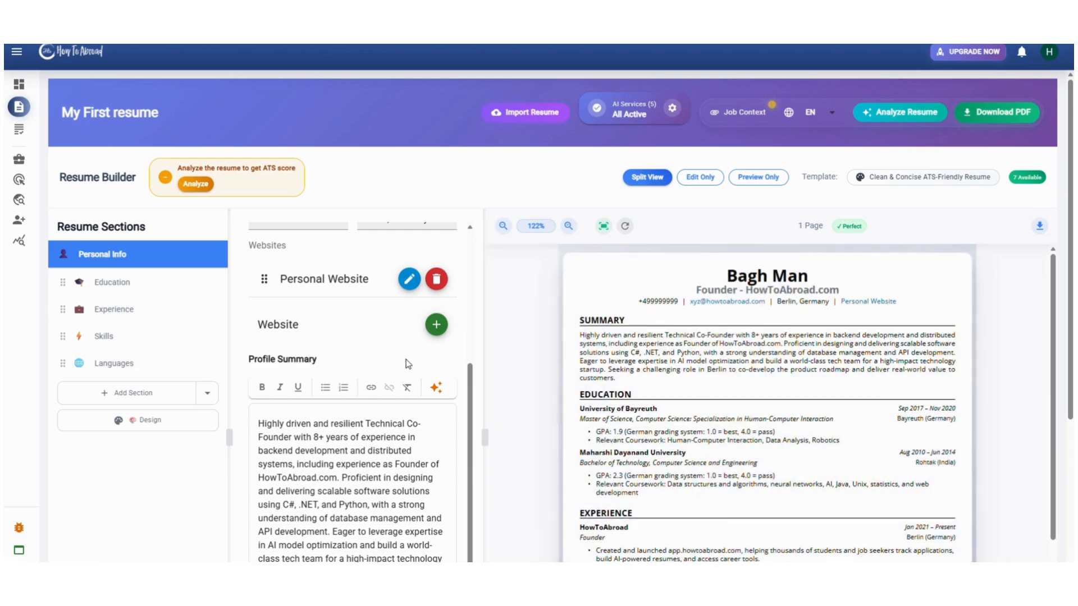
pyautogui.scroll(-5, 408, 364)
pyautogui.scroll(10, 442, 365)
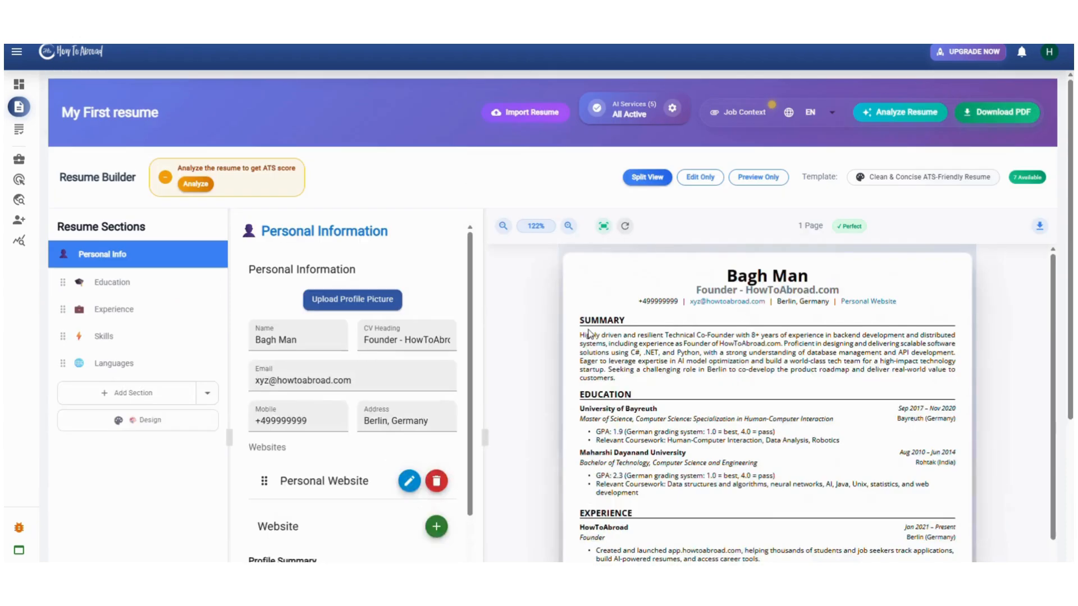
# Step: Apply the European CV- Classic template to the resume
pyautogui.click(909, 178)
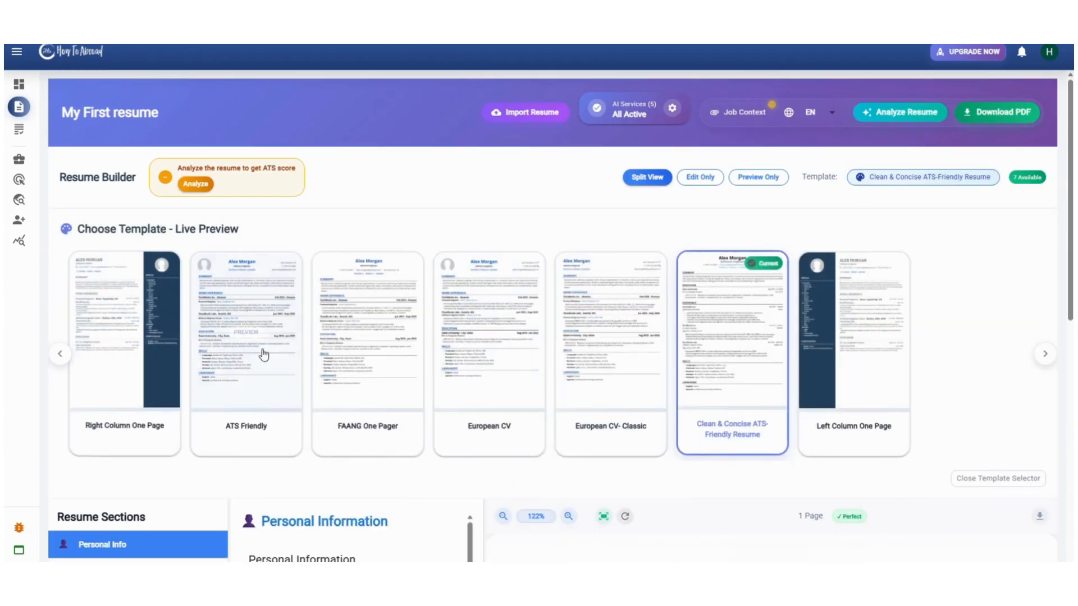
pyautogui.click(622, 335)
pyautogui.click(646, 354)
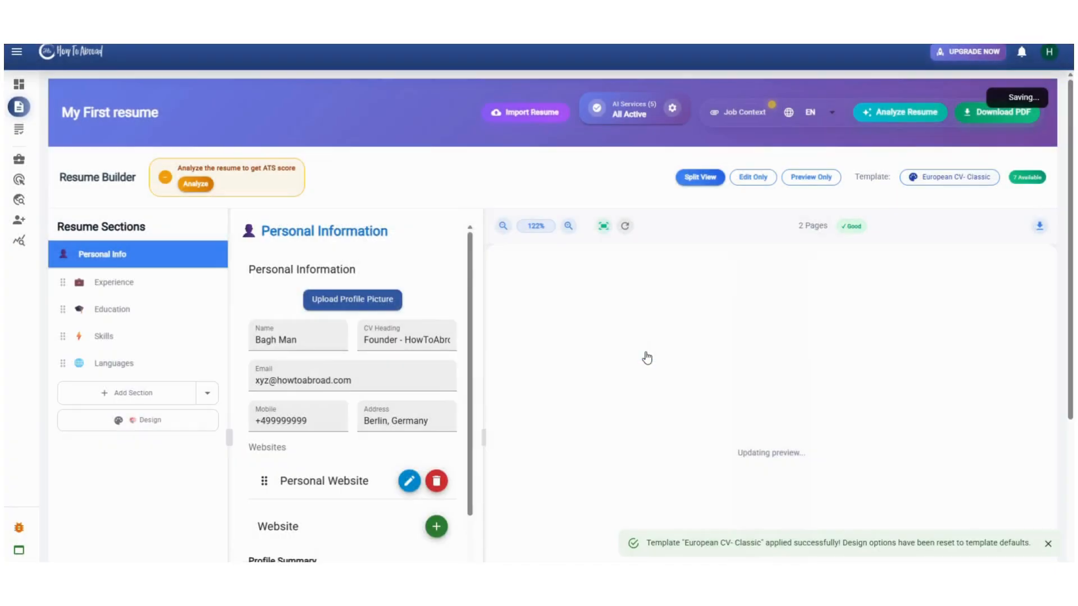
# Step: Examine how the resume content is laid out across the pages of the European CV- Classic preview
pyautogui.scroll(-6, 717, 418)
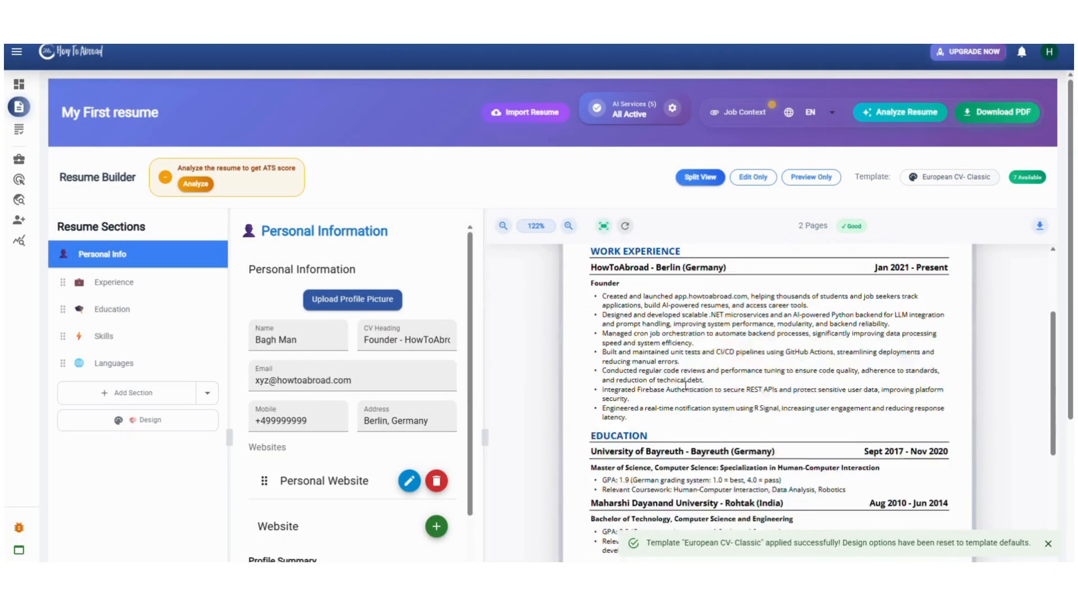
pyautogui.scroll(4, 697, 393)
pyautogui.scroll(4, 677, 375)
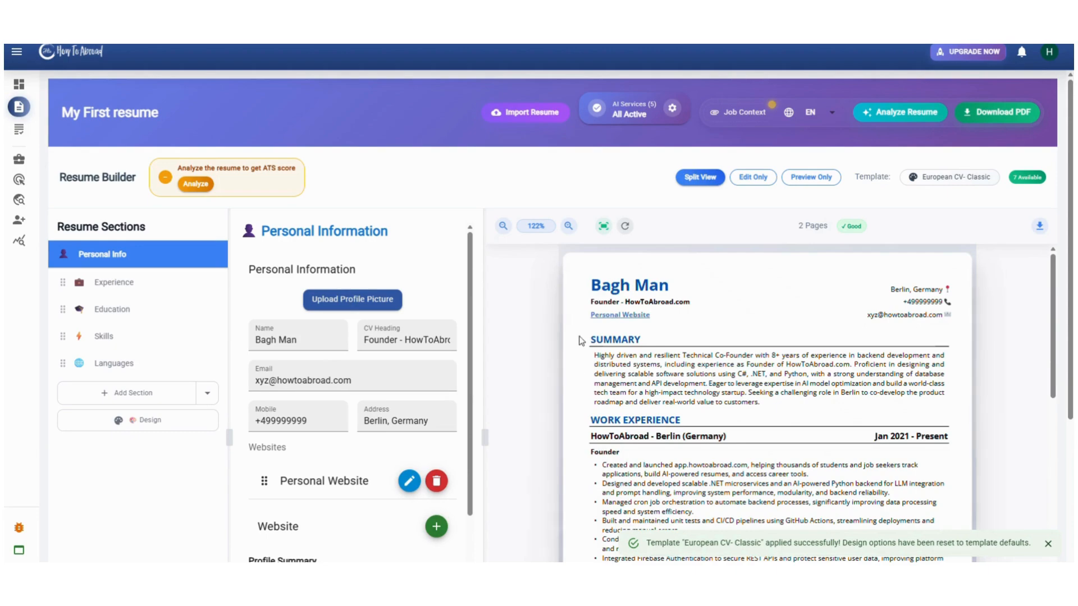
pyautogui.scroll(-10, 644, 385)
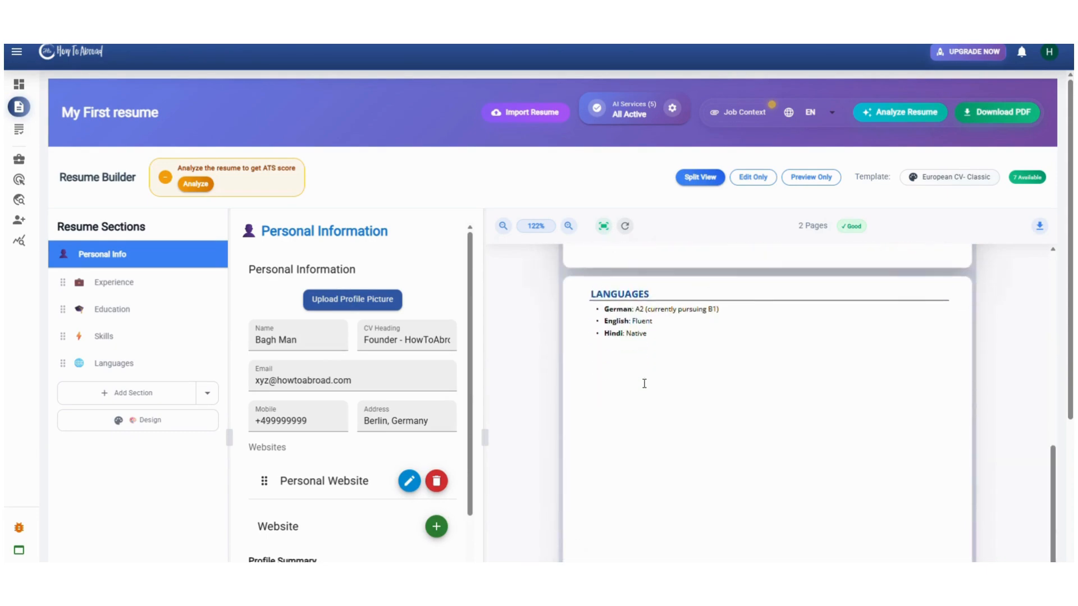
pyautogui.scroll(10, 643, 382)
pyautogui.scroll(-10, 817, 386)
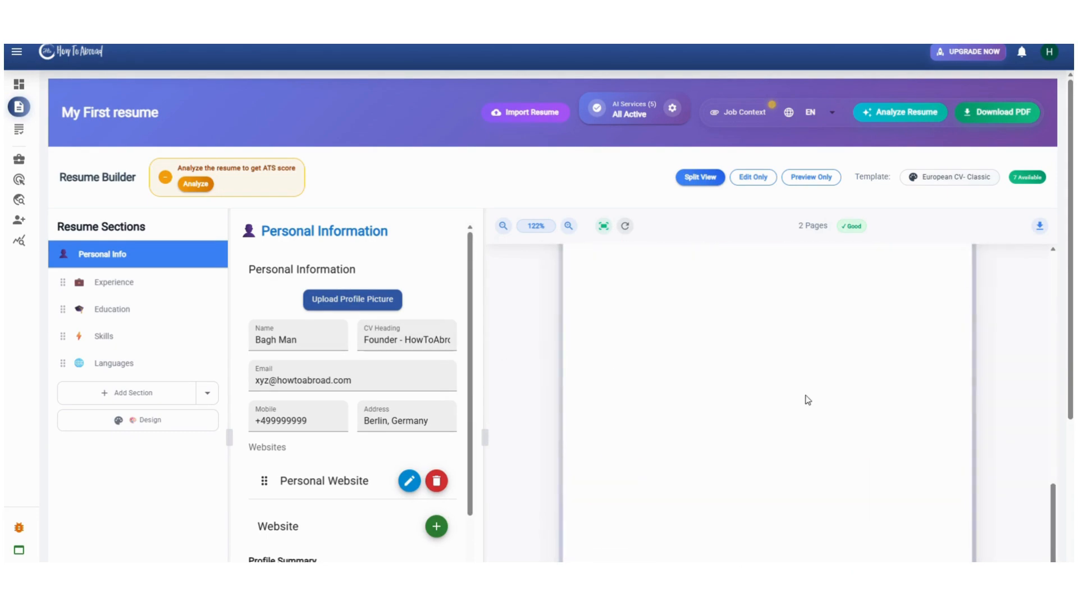
pyautogui.scroll(10, 695, 362)
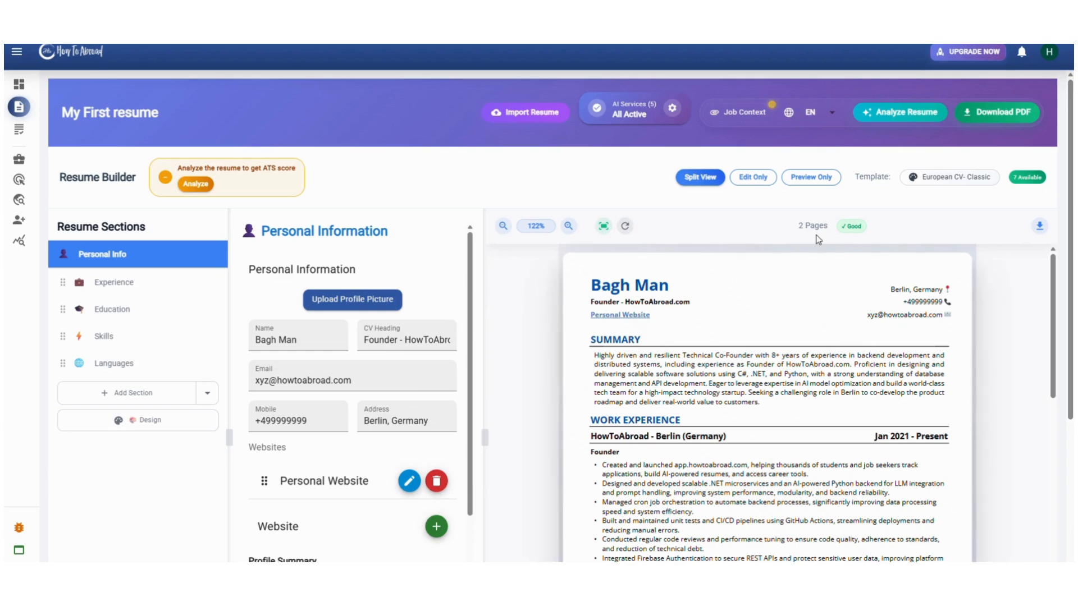
# Step: Switch the resume back to the Clean & Concise ATS-Friendly Resume template
pyautogui.click(936, 181)
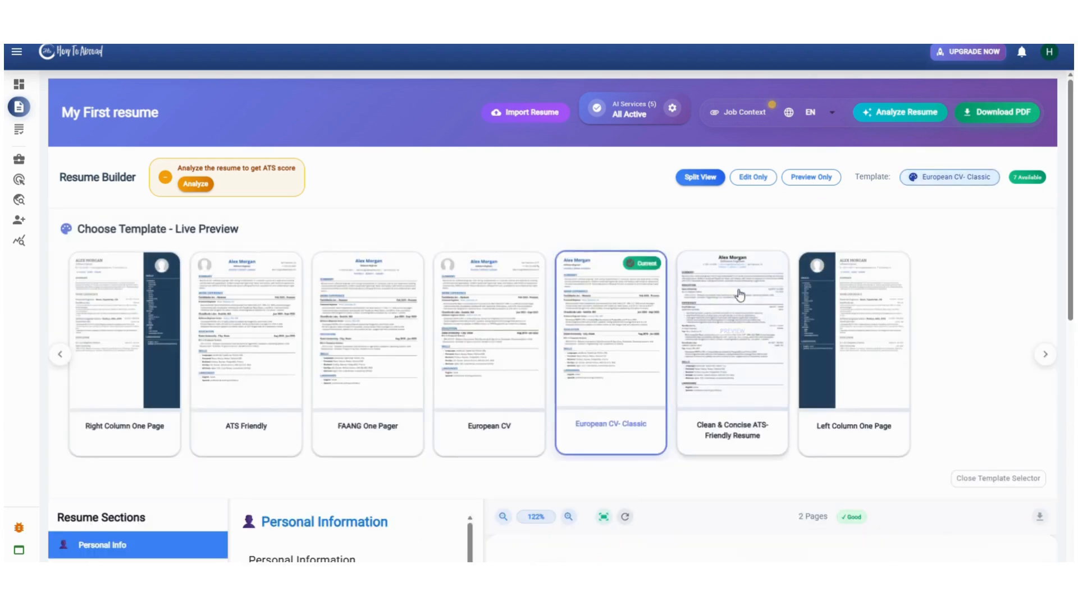
pyautogui.click(739, 295)
pyautogui.click(685, 355)
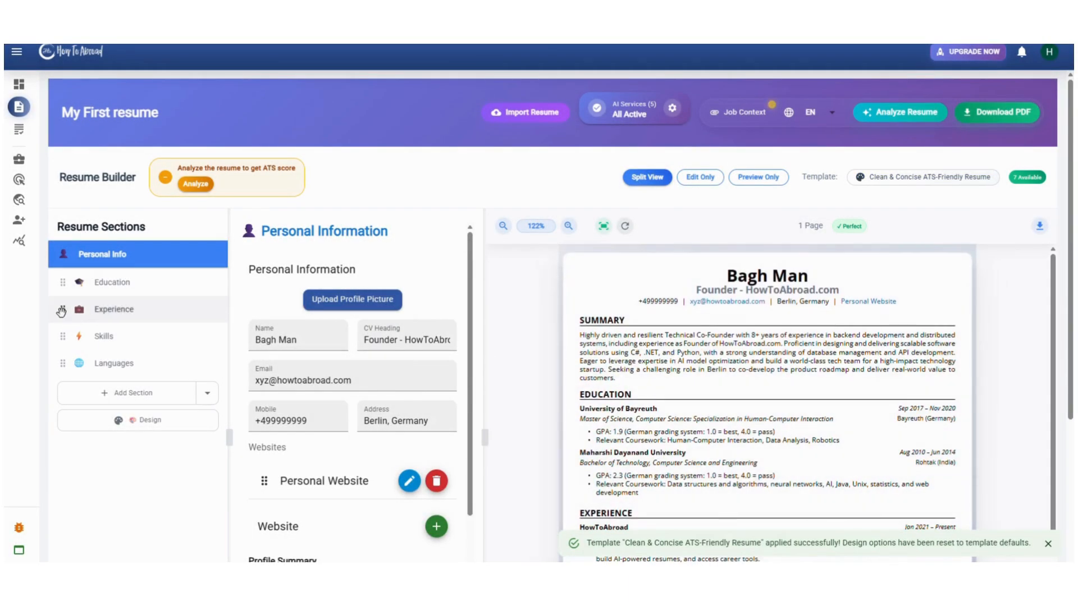
# Step: Move the Experience section above Education and check the new section order in the preview
pyautogui.moveTo(62, 312); pyautogui.dragTo(78, 274)
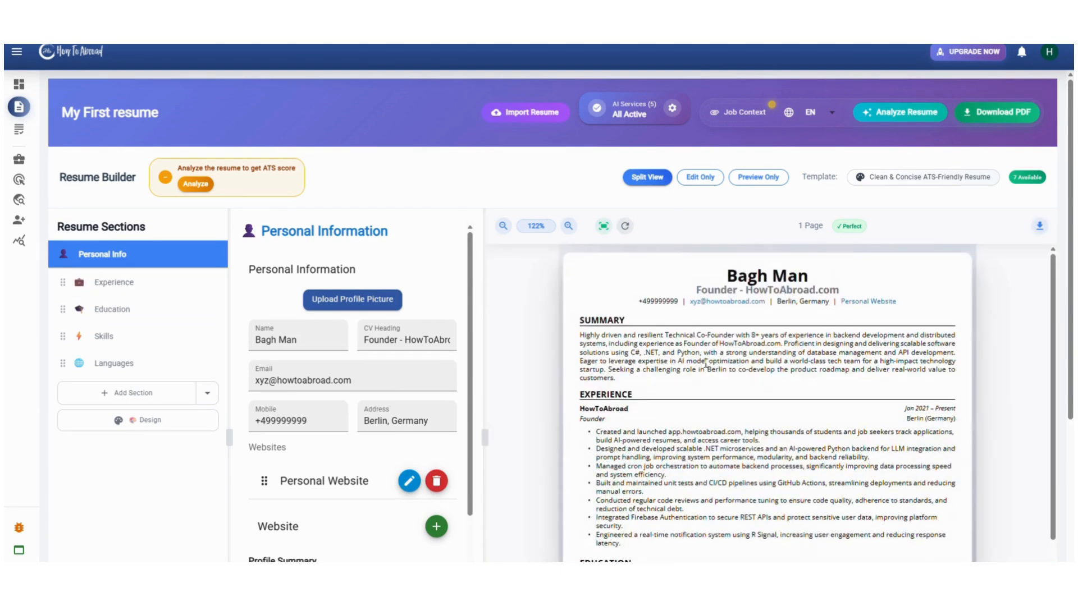
pyautogui.scroll(-4, 701, 359)
pyautogui.scroll(-1, 702, 403)
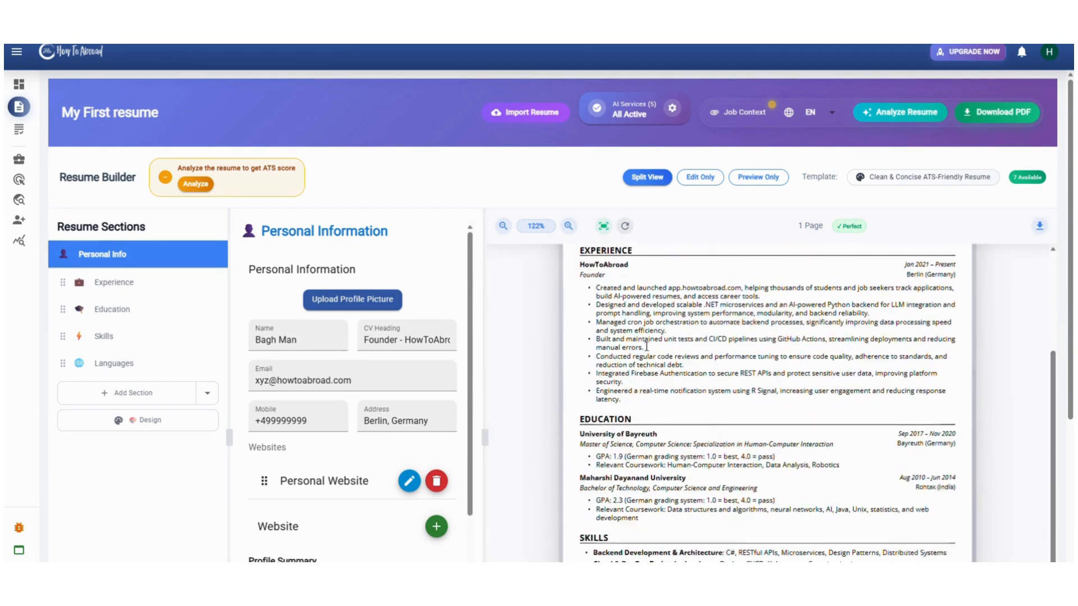
pyautogui.scroll(2, 637, 337)
pyautogui.scroll(-2, 697, 375)
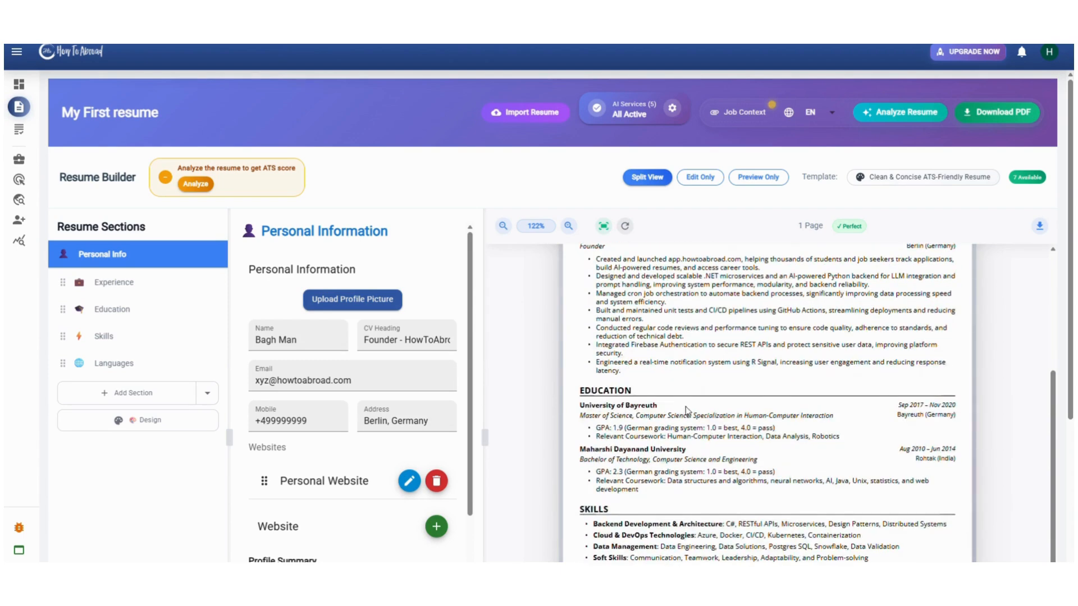
pyautogui.scroll(3, 688, 404)
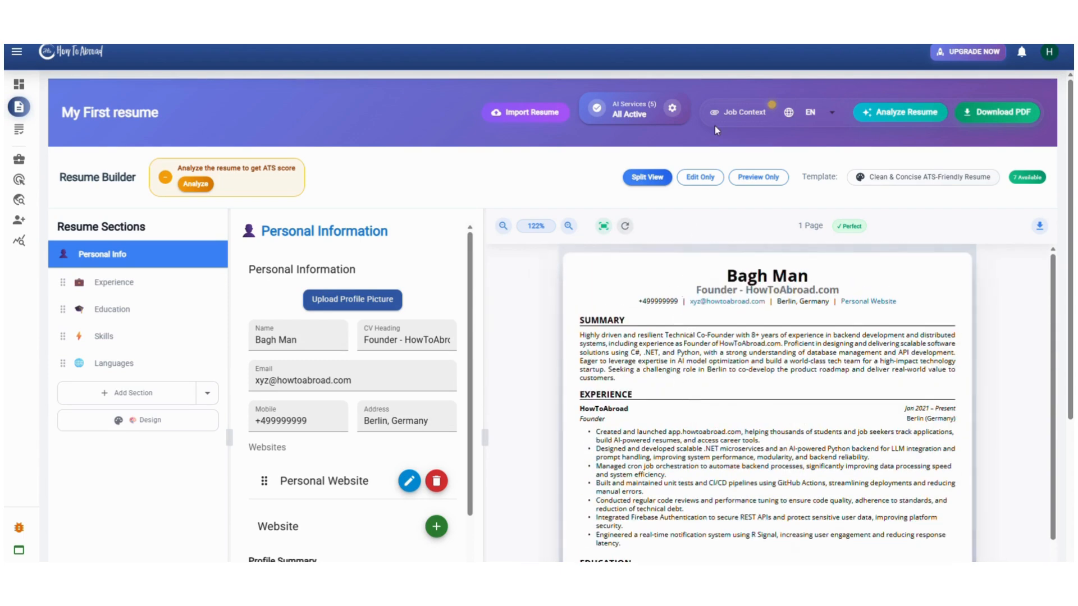
# Step: Add a Custom job context to the resume with the text "Write custom job description"
pyautogui.click(728, 114)
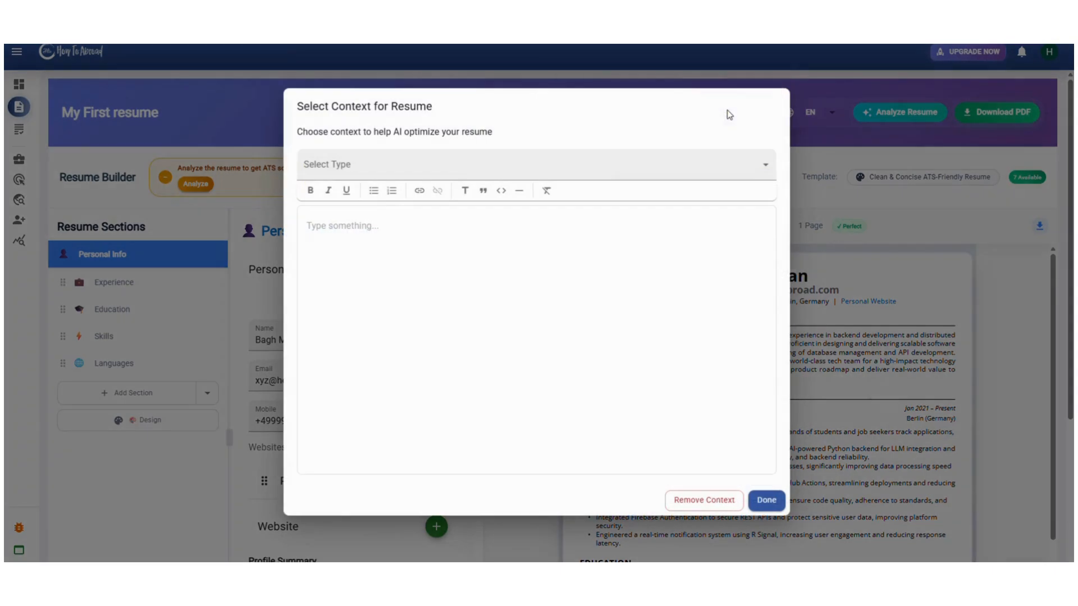
pyautogui.click(457, 170)
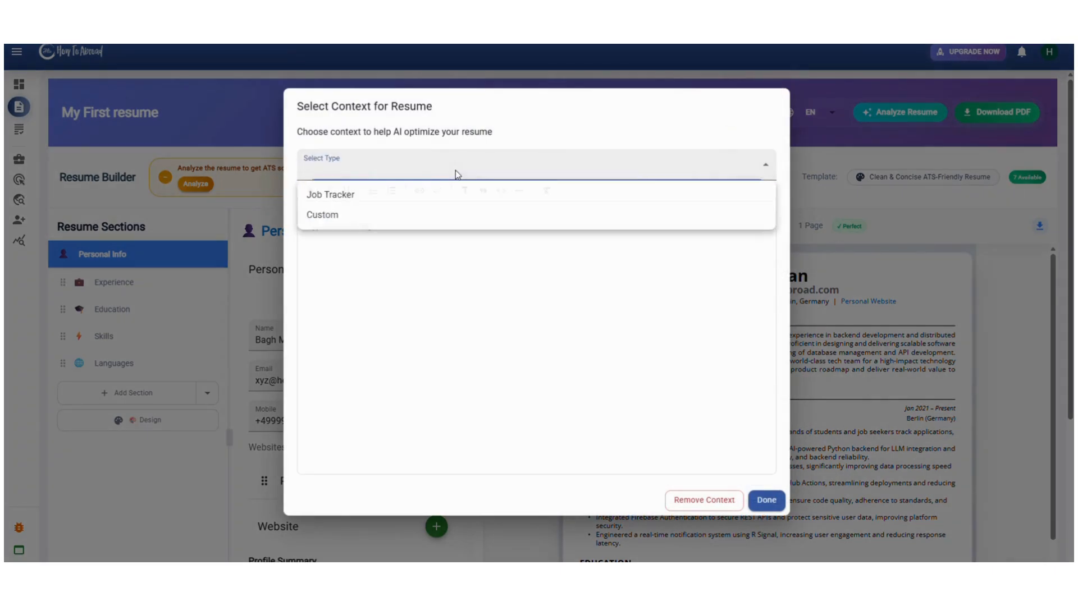
pyautogui.click(317, 217)
pyautogui.click(330, 239)
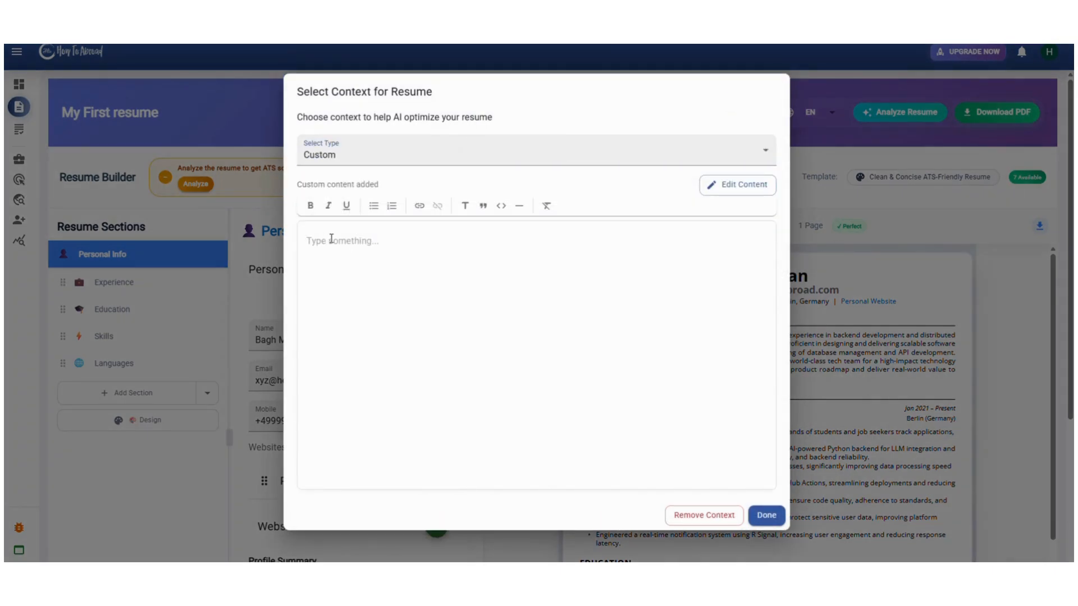
pyautogui.write('W')
pyautogui.write('tri')
pyautogui.press('BackSpace')
pyautogui.press('BackSpace')
pyautogui.press('BackSpace')
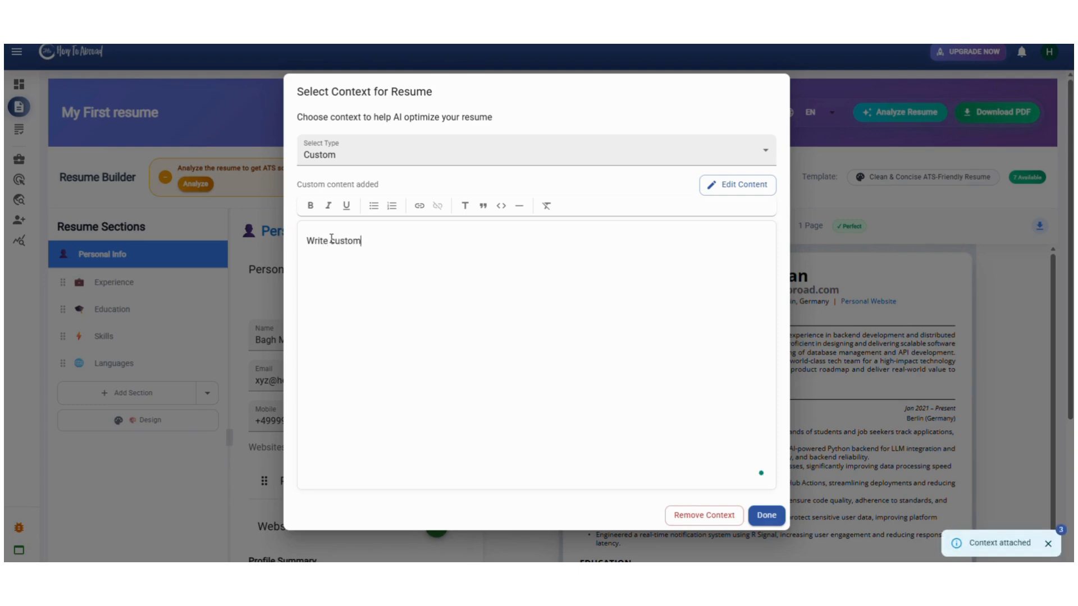
pyautogui.write('rite custom job description')
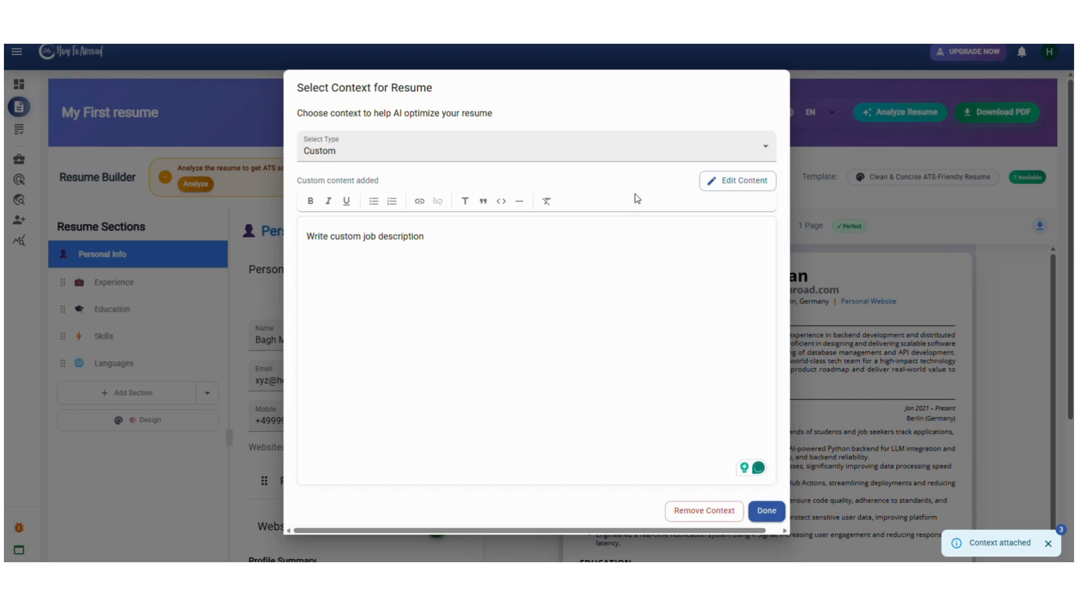
# Step: Set the resume's job context to the Job Tracker entry "Enpal - Senior Software Engineer - C# (m/f/d)" and save it
pyautogui.click(624, 157)
pyautogui.click(354, 175)
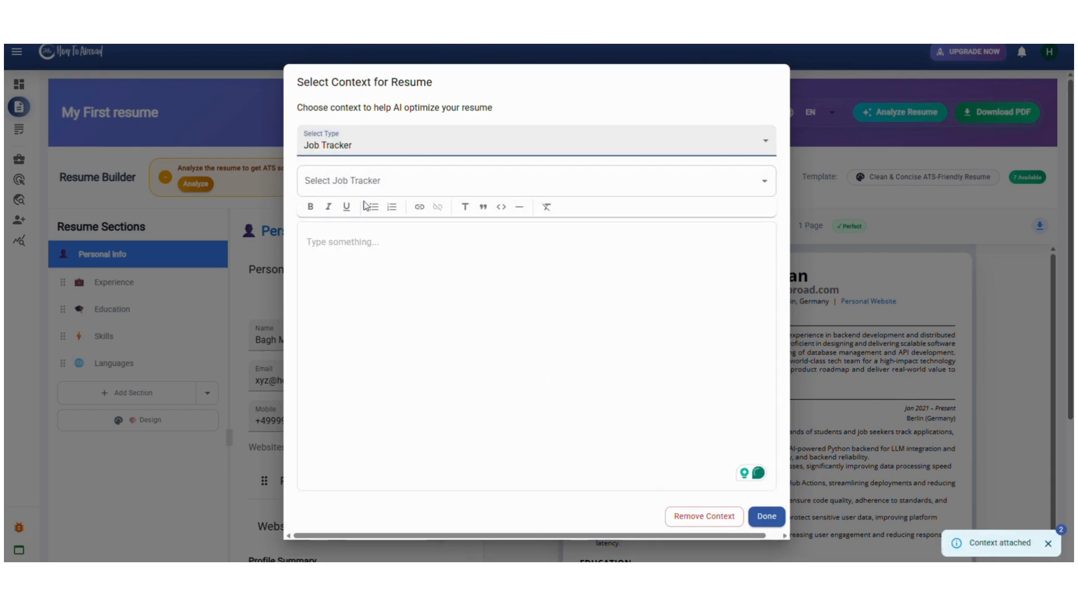
pyautogui.click(366, 181)
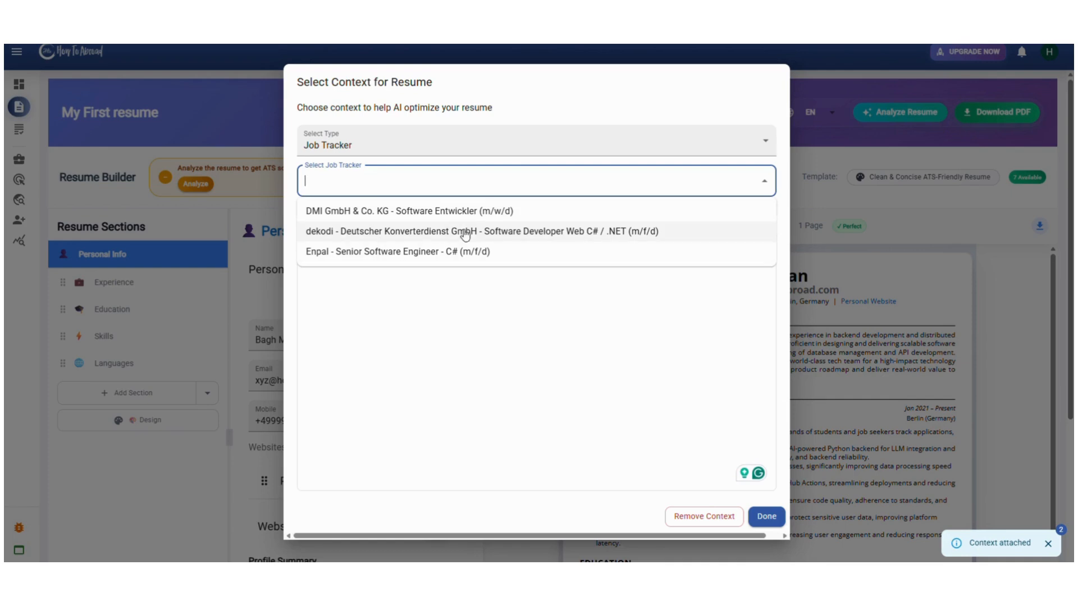
pyautogui.click(438, 251)
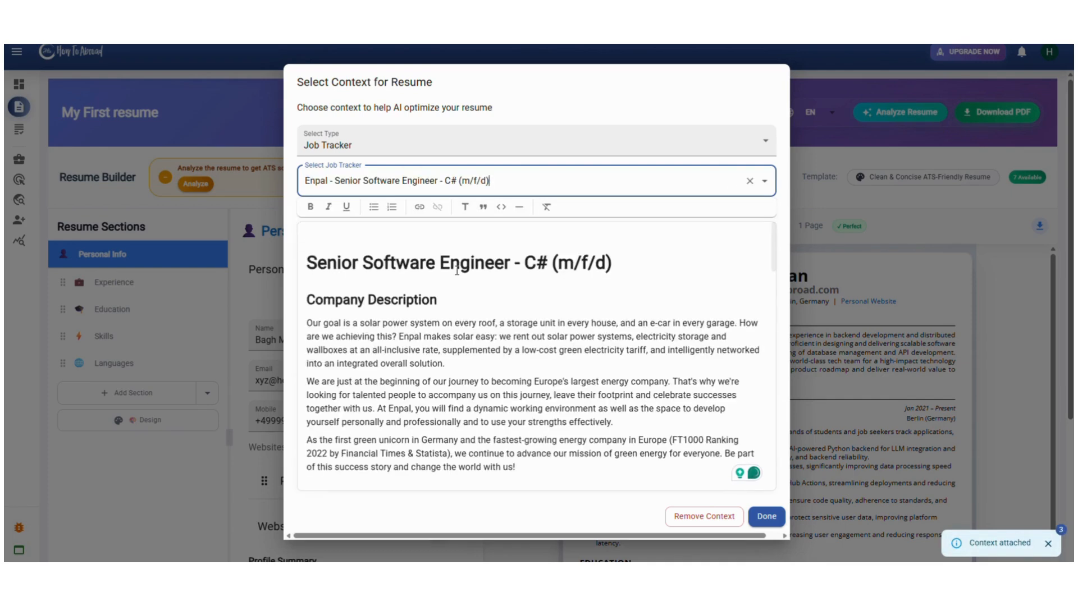
pyautogui.scroll(-1, 475, 308)
pyautogui.scroll(1, 474, 309)
pyautogui.click(766, 517)
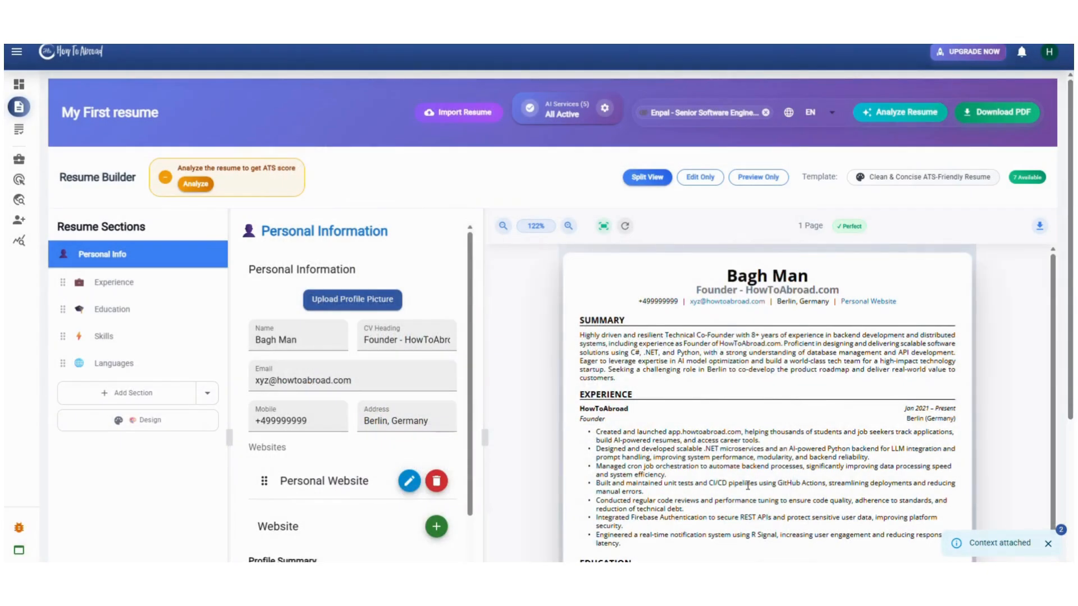
# Step: Generate an AI profile summary, overriding the context with the tracked job "DMI GmbH & Co. KG - Software Entwickler (m/w/d)"
pyautogui.scroll(-3, 288, 385)
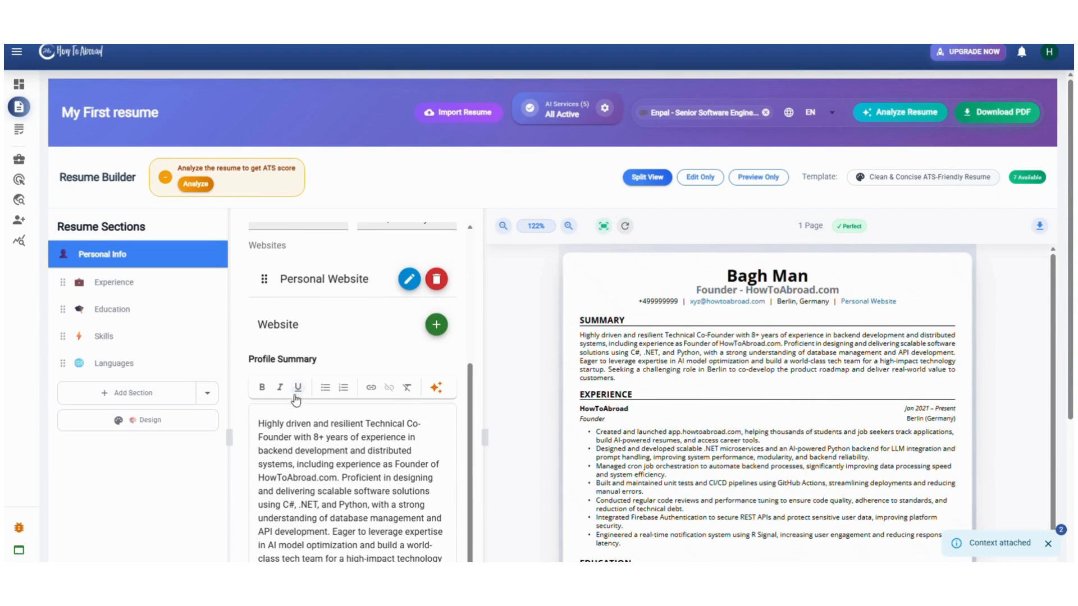
pyautogui.scroll(-5, 236, 358)
pyautogui.click(337, 431)
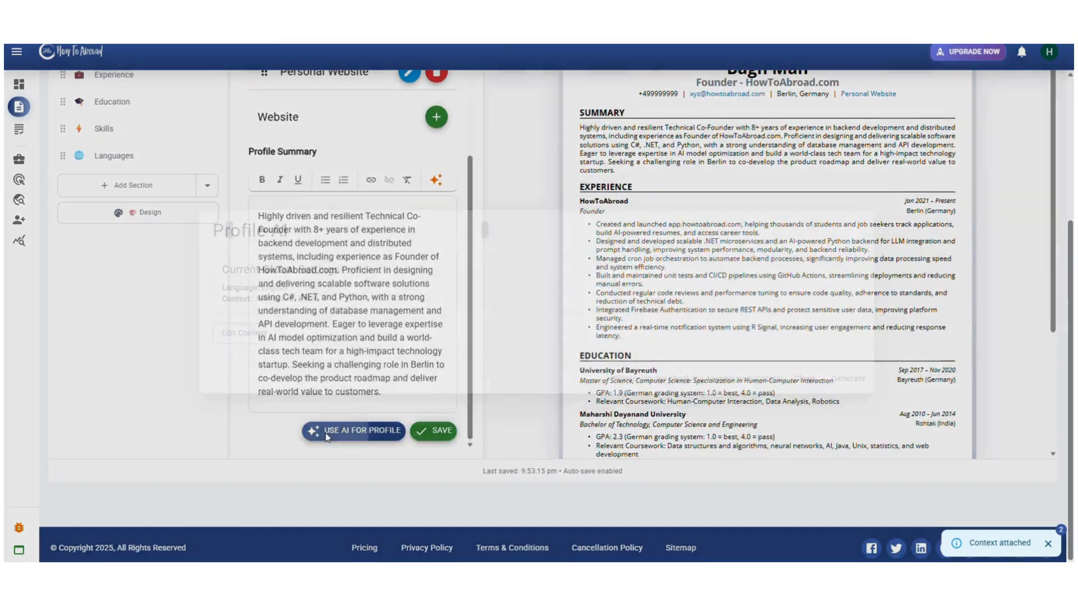
pyautogui.moveTo(256, 299); pyautogui.dragTo(343, 298)
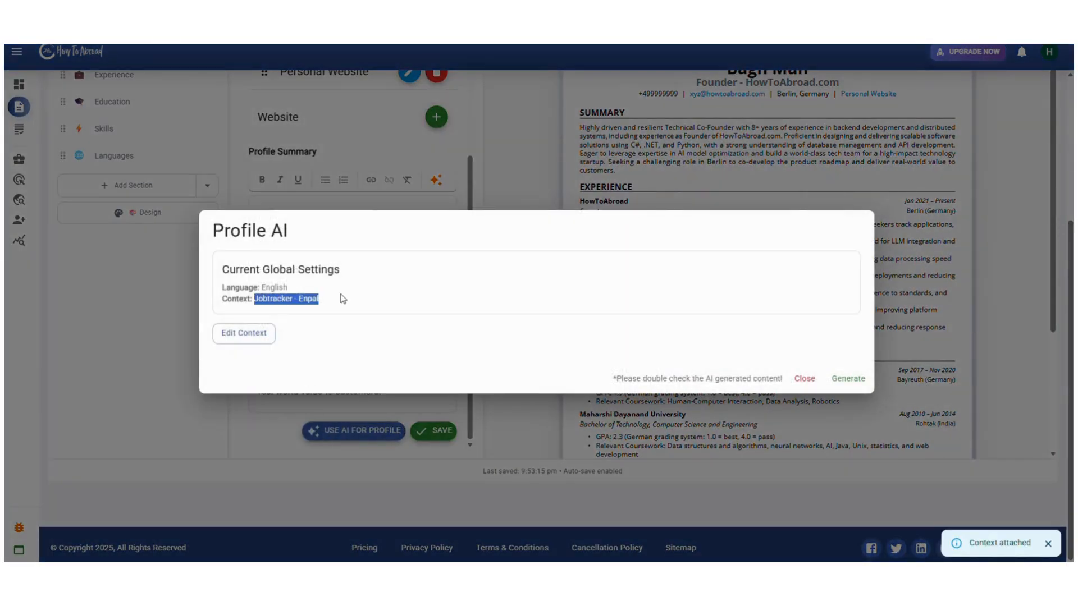
pyautogui.click(247, 334)
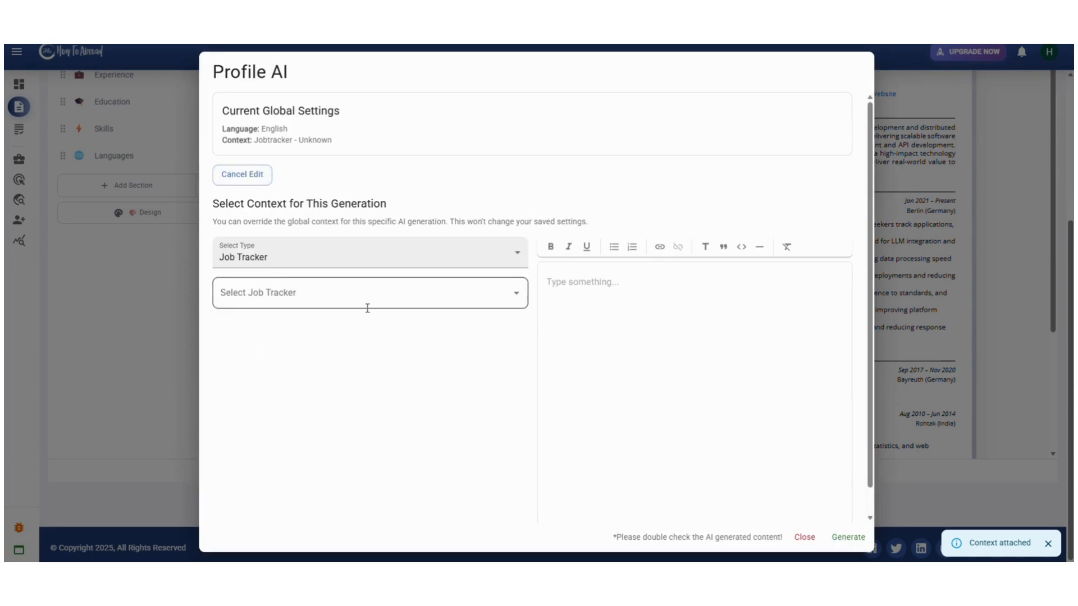
pyautogui.click(410, 301)
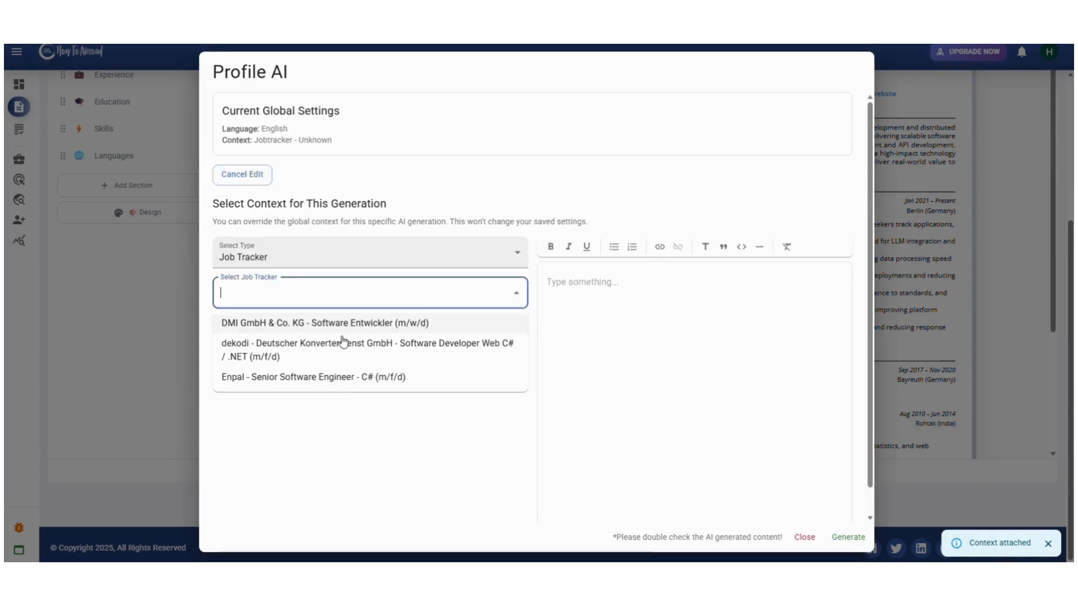
pyautogui.click(313, 326)
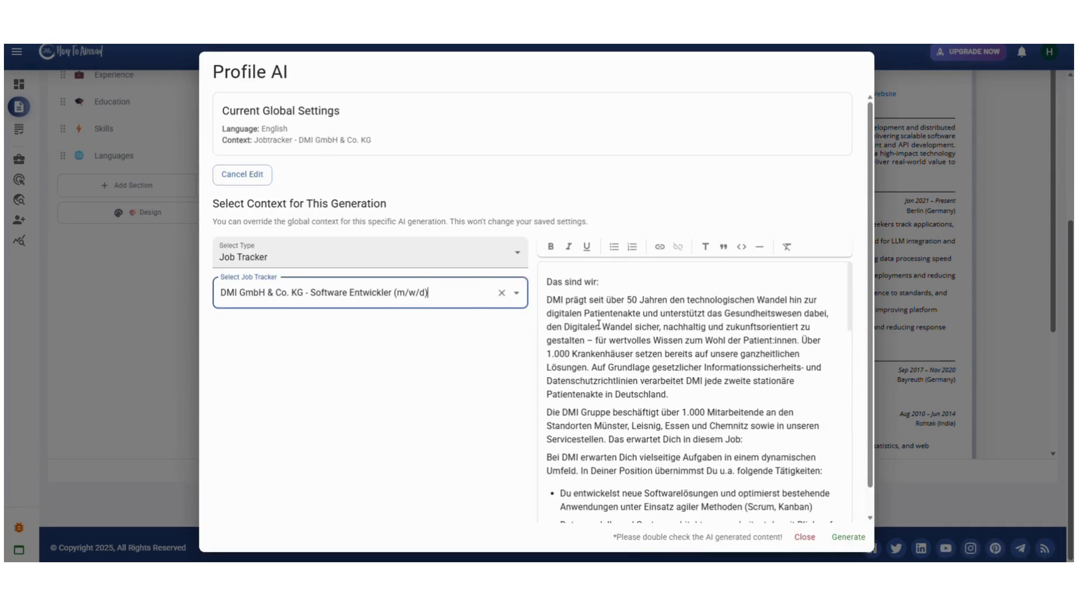
pyautogui.click(847, 539)
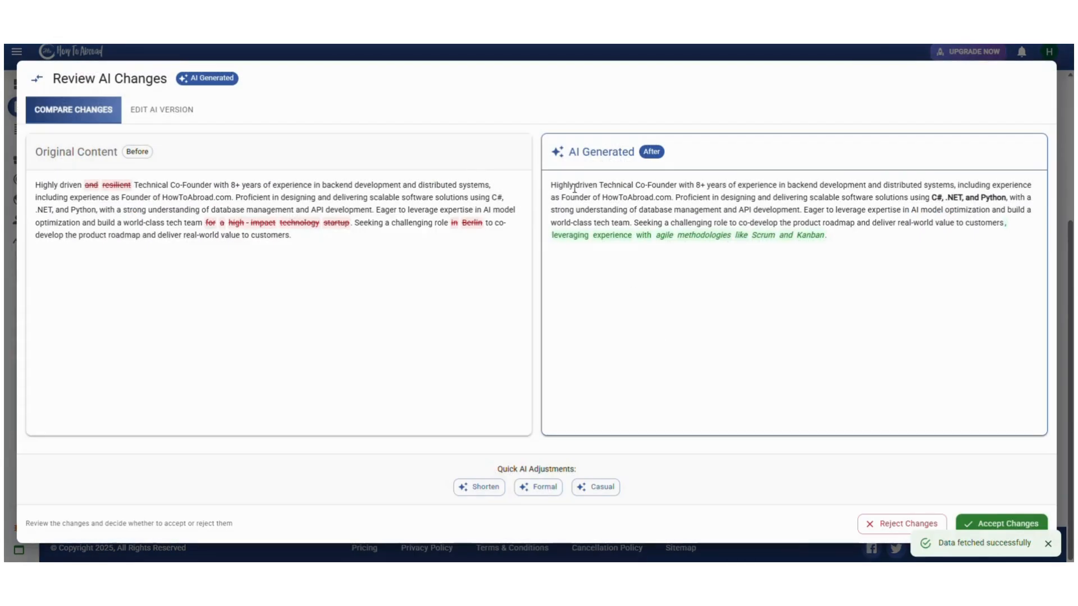
# Step: Review the AI-generated summary against the original, accept the changes and check the updated Profile Summary
pyautogui.moveTo(574, 188); pyautogui.dragTo(830, 270)
pyautogui.click(856, 337)
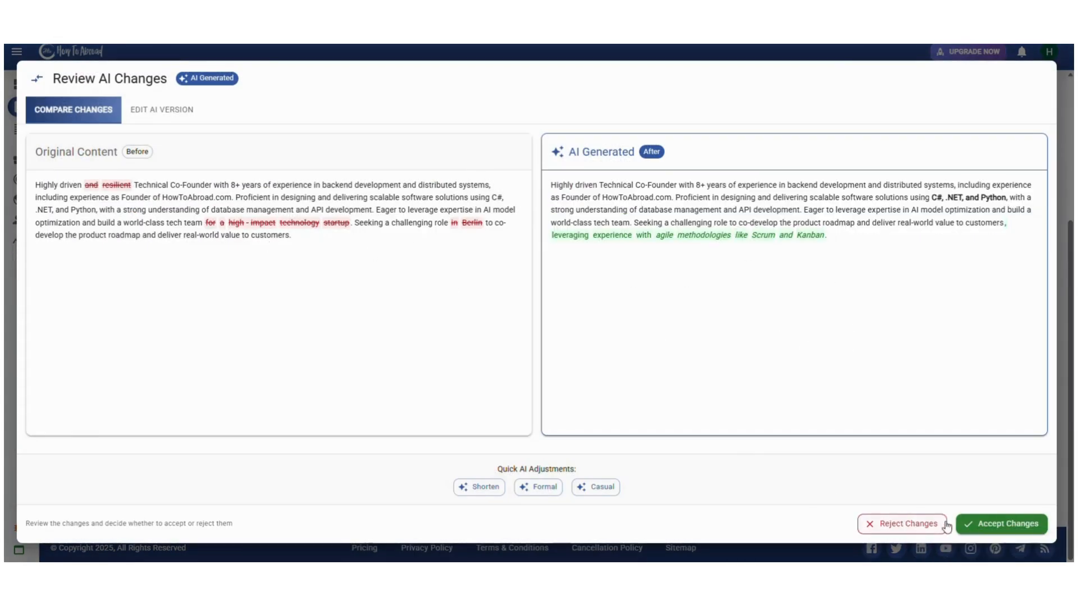
pyautogui.click(981, 526)
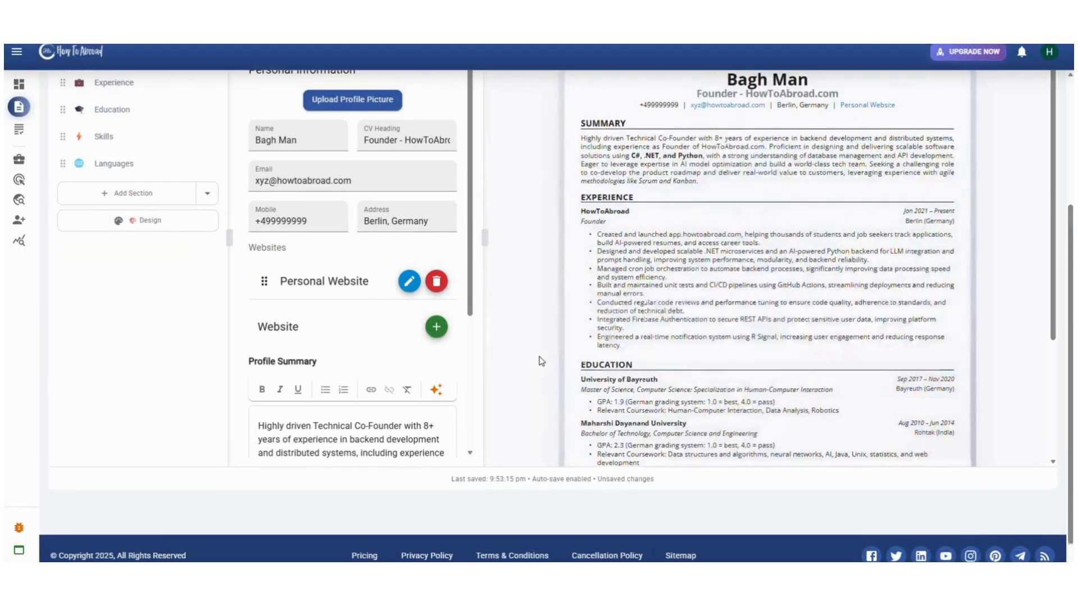
pyautogui.scroll(-7, 433, 386)
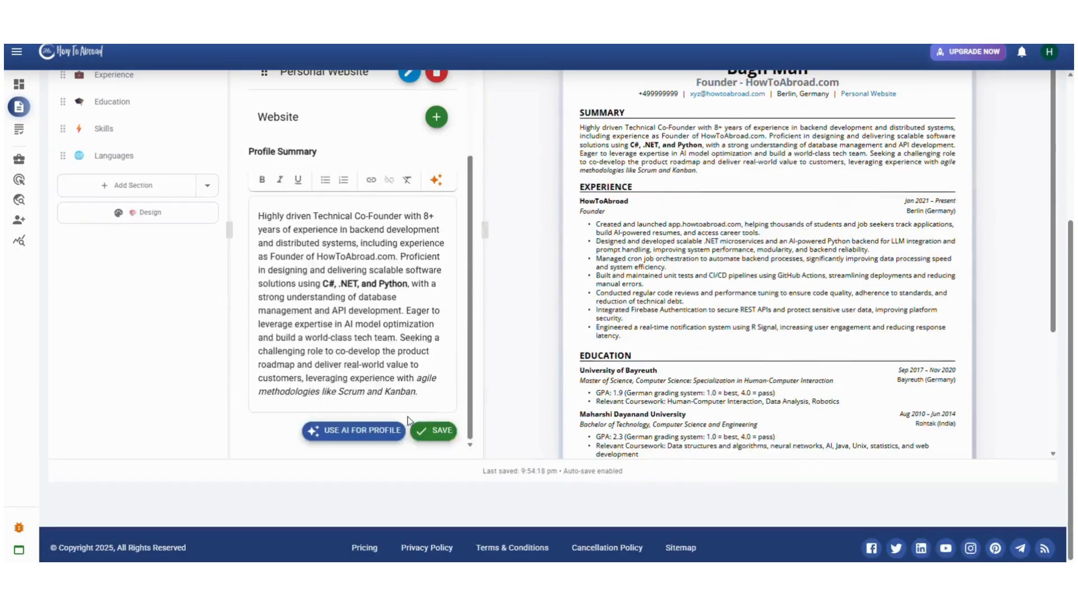
# Step: Change the resume's AI language setting to DE
pyautogui.scroll(4, 409, 416)
pyautogui.scroll(4, 411, 414)
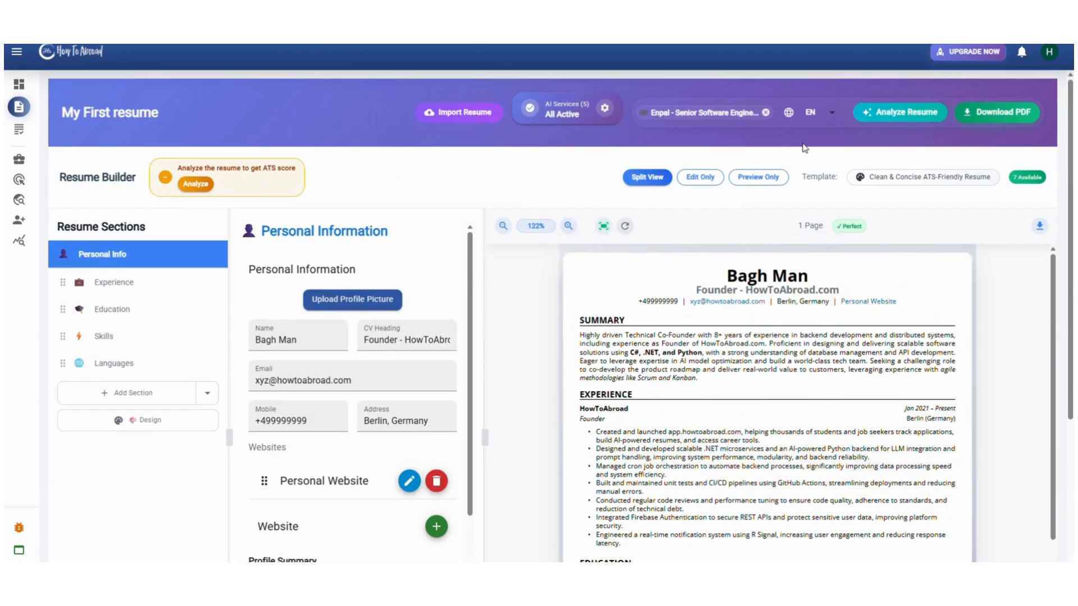
pyautogui.click(823, 113)
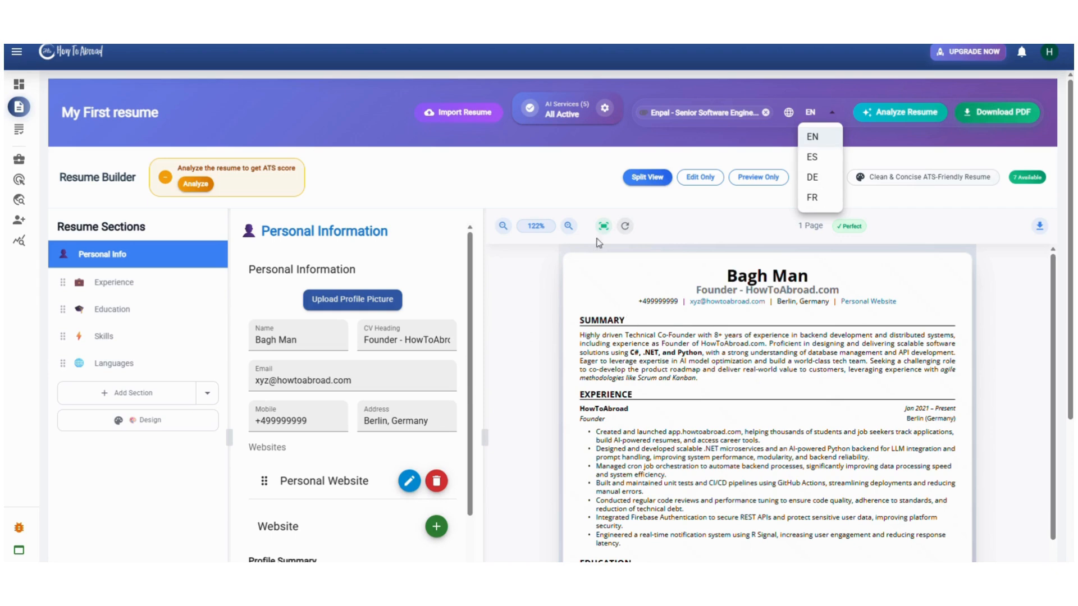
pyautogui.click(813, 177)
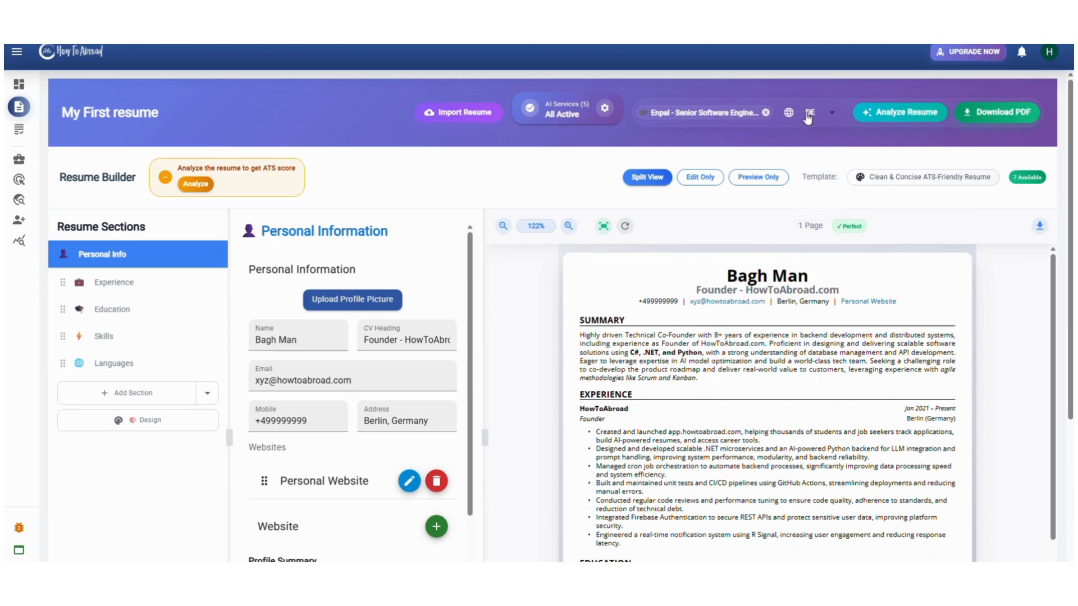
# Step: Generate a German AI version of the profile summary using the global Enpal job context
pyautogui.scroll(-4, 359, 365)
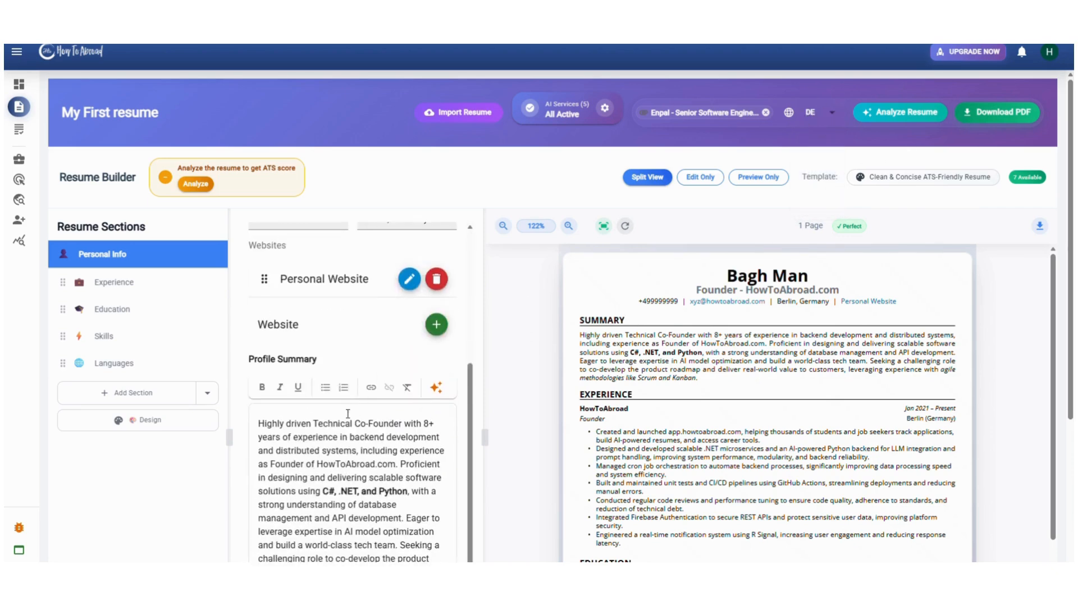
pyautogui.scroll(-4, 393, 404)
pyautogui.click(402, 438)
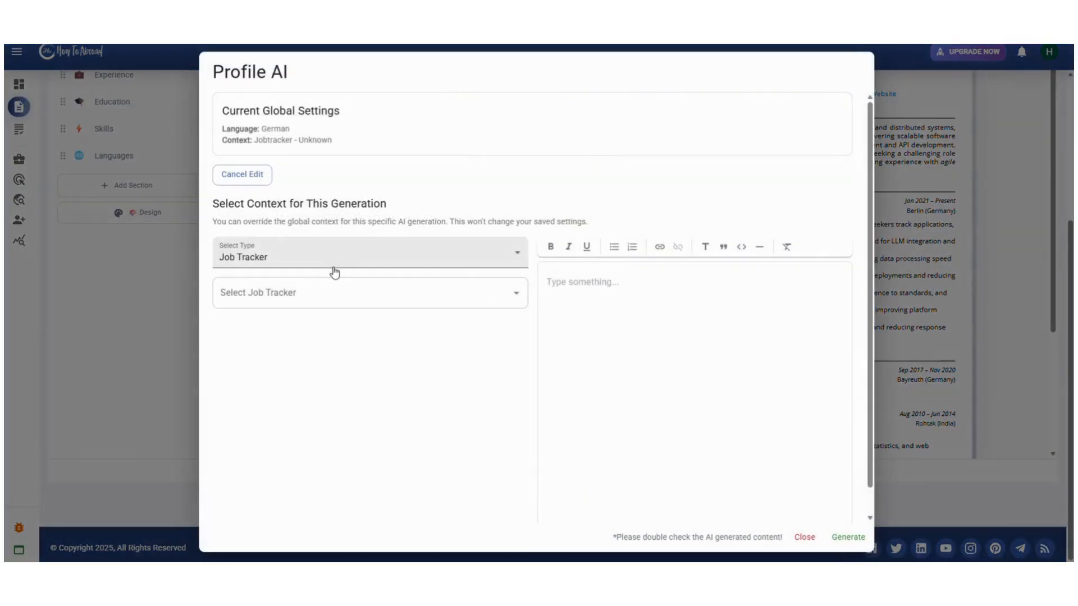
pyautogui.click(261, 176)
pyautogui.moveTo(280, 299); pyautogui.dragTo(222, 299)
pyautogui.click(569, 322)
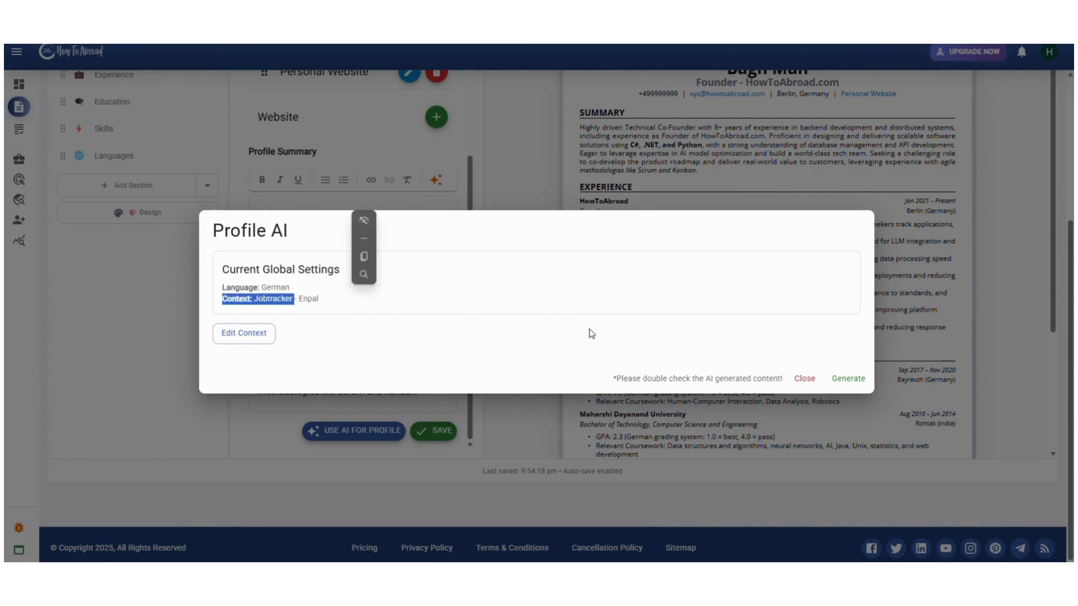
pyautogui.click(860, 381)
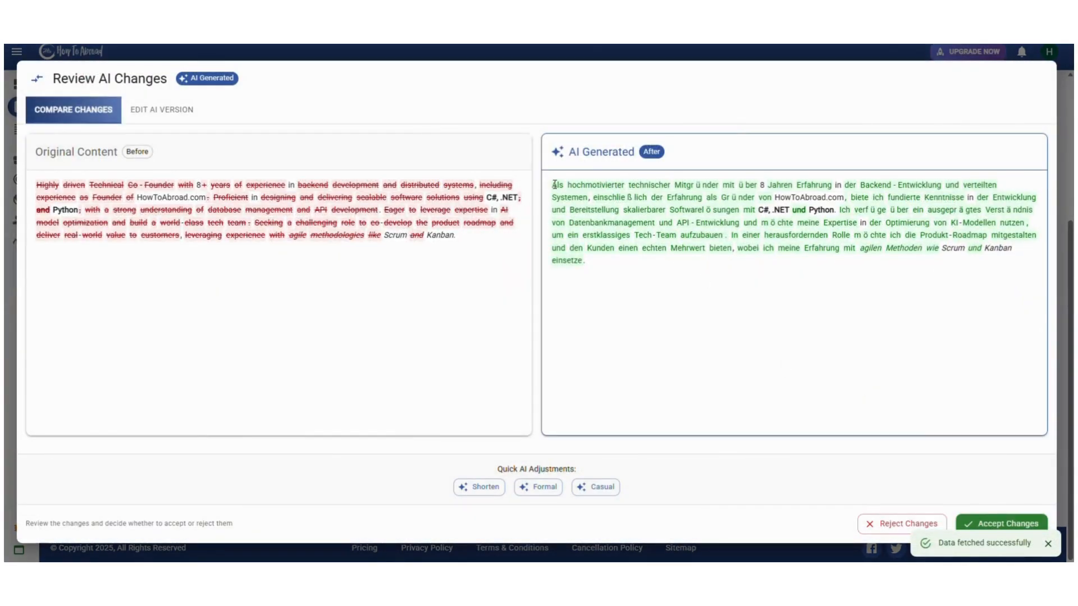
# Step: Review and accept the German profile summary, and check it in the resume preview
pyautogui.moveTo(554, 184); pyautogui.dragTo(794, 279)
pyautogui.click(756, 324)
pyautogui.click(1006, 524)
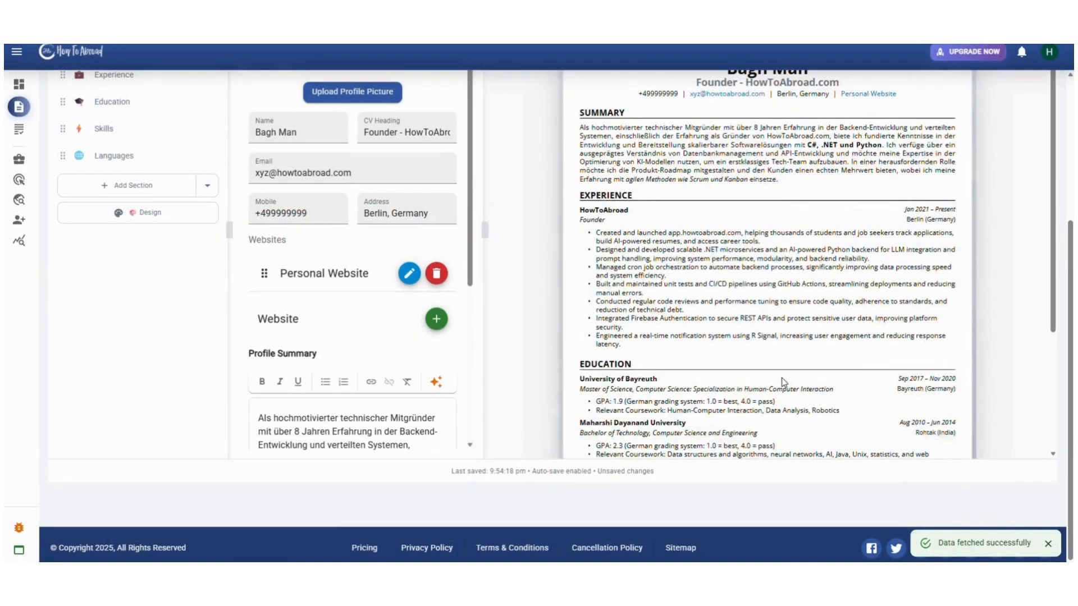
pyautogui.scroll(3, 782, 380)
pyautogui.moveTo(596, 296); pyautogui.dragTo(731, 305)
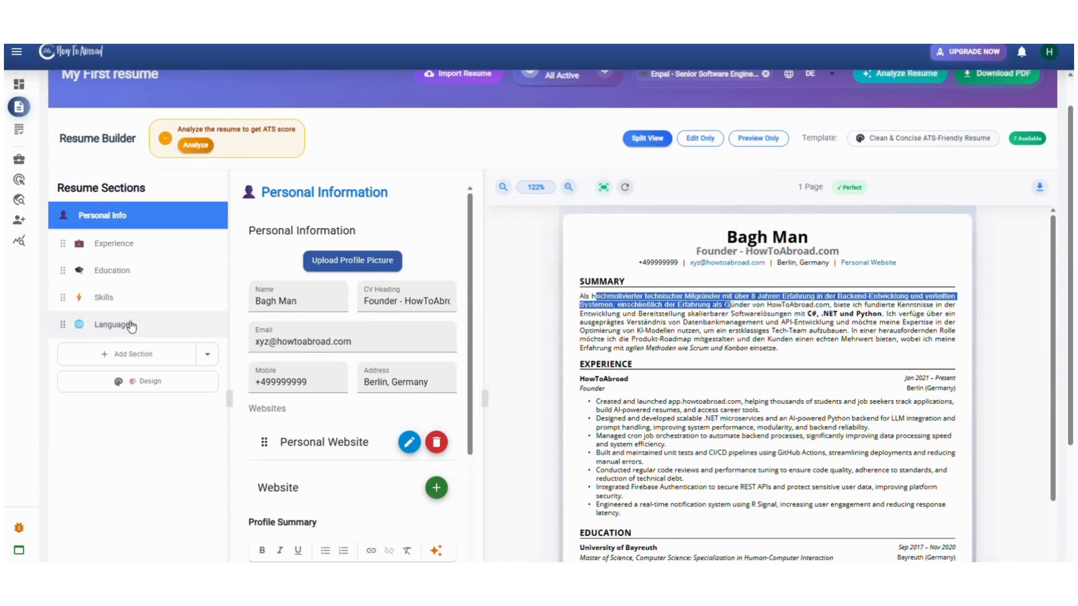
# Step: Open the HowToAbroad work experience entry, look at its AI modification context options and close them without generating
pyautogui.click(140, 246)
pyautogui.click(442, 272)
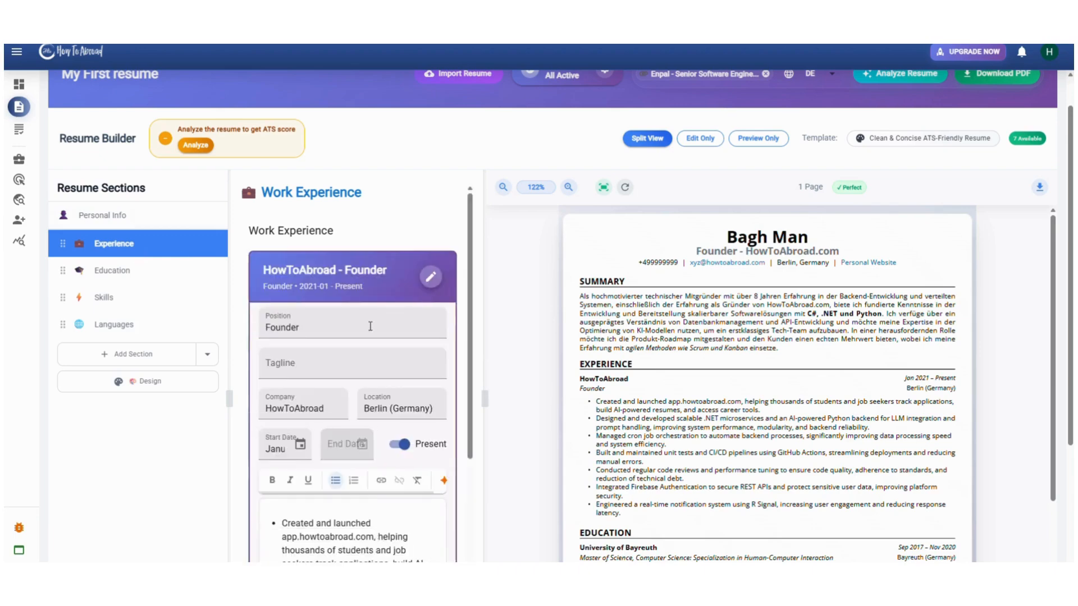
pyautogui.scroll(-10, 370, 326)
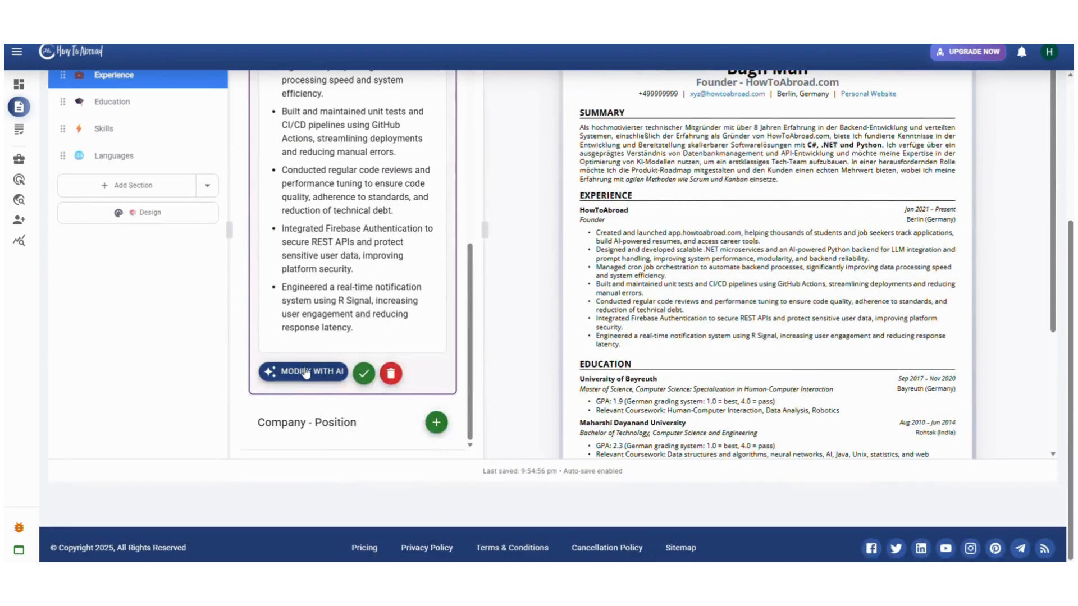
pyautogui.click(306, 372)
pyautogui.click(262, 333)
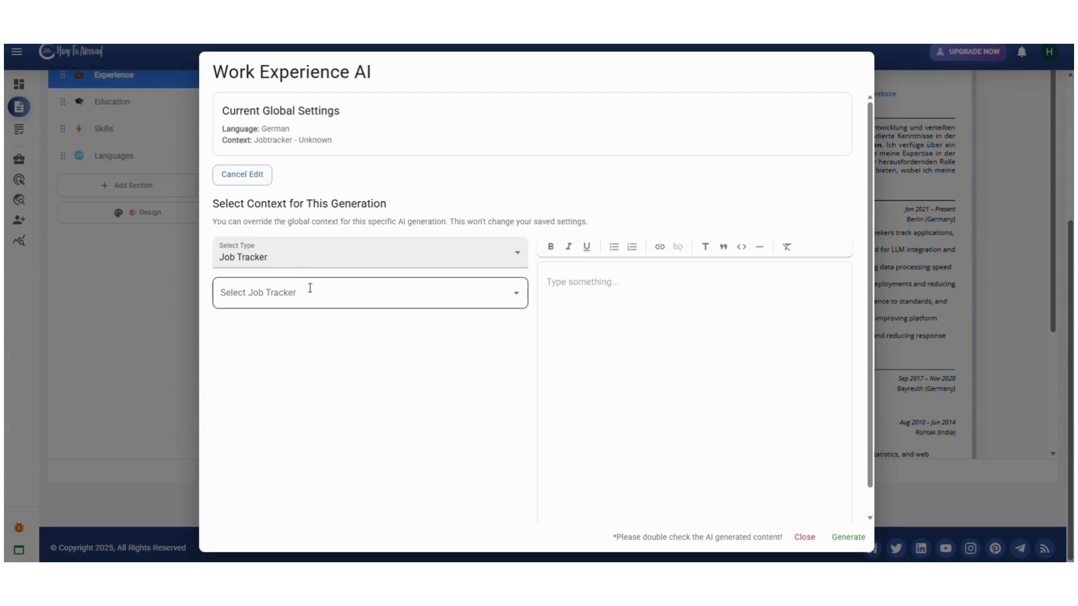
pyautogui.click(255, 174)
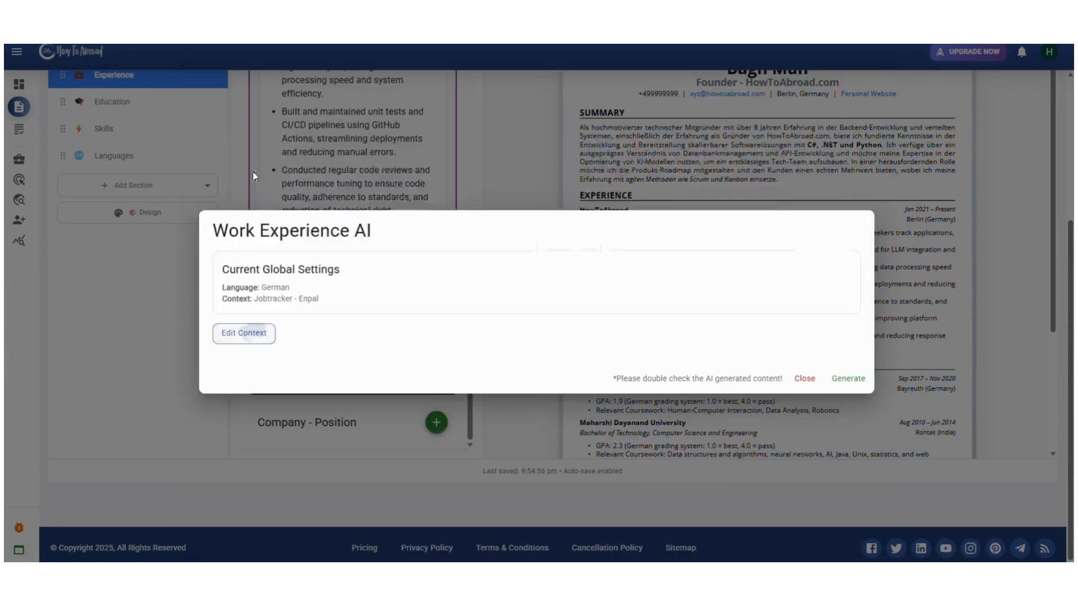
pyautogui.click(806, 380)
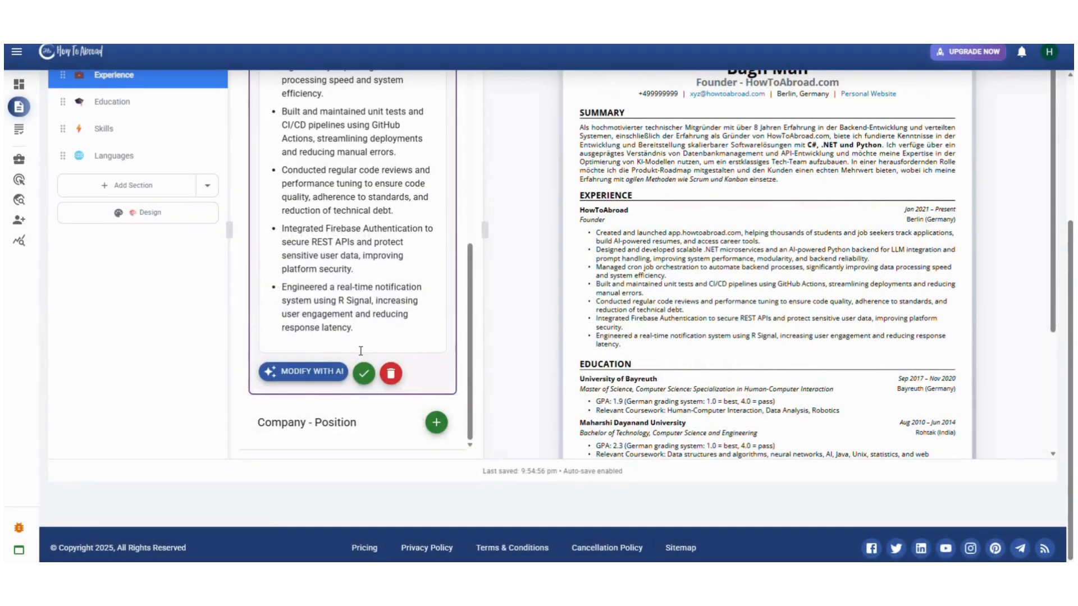
# Step: Add a work experience entry with position Software Engineer, tagline "C#, .net", company XYZ and location Berlin
pyautogui.click(436, 425)
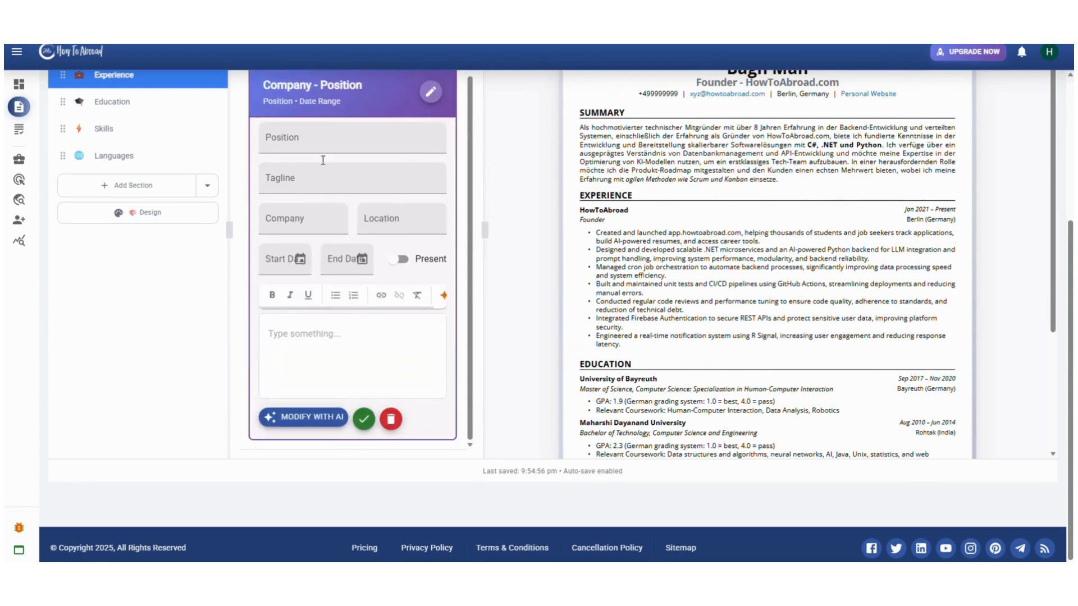
pyautogui.click(317, 139)
pyautogui.write('Software Eng')
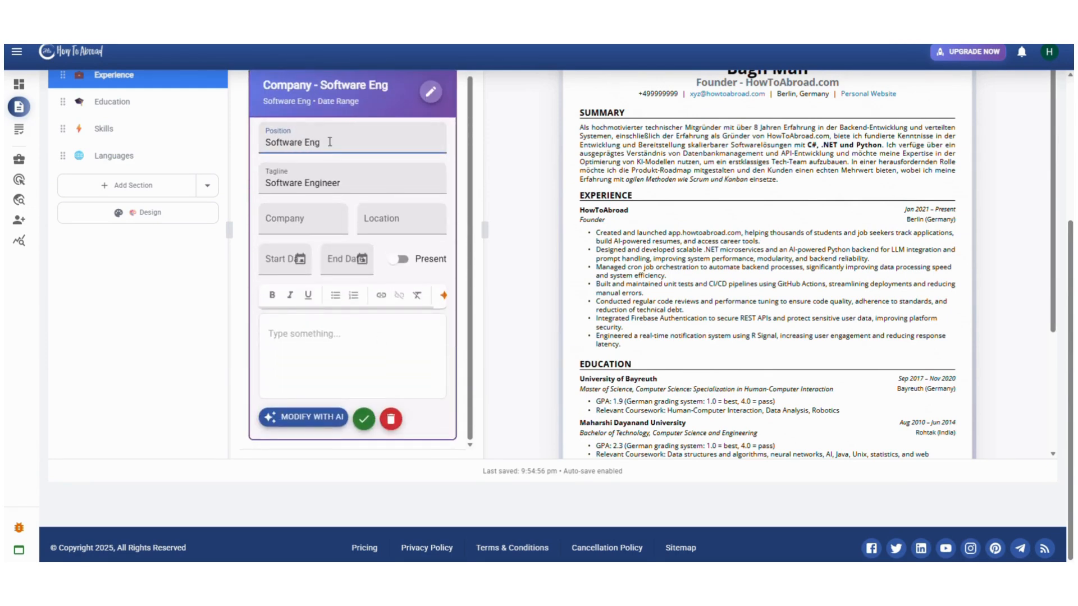
pyautogui.write('ineer')
pyautogui.press('Tab')
pyautogui.press('BackSpace')
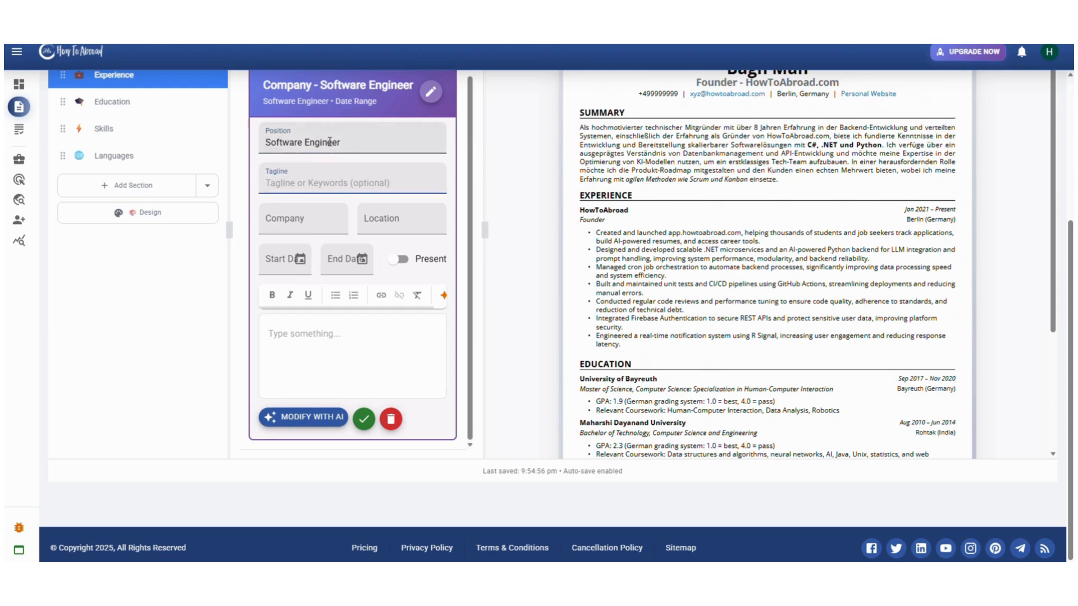
pyautogui.write('C#, .net')
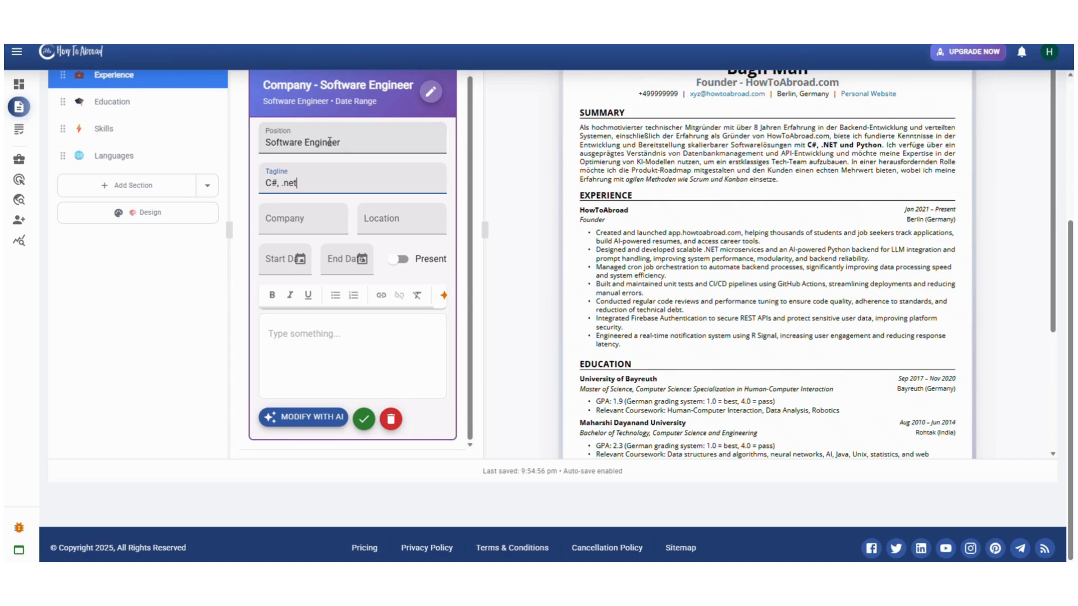
pyautogui.press('Tab')
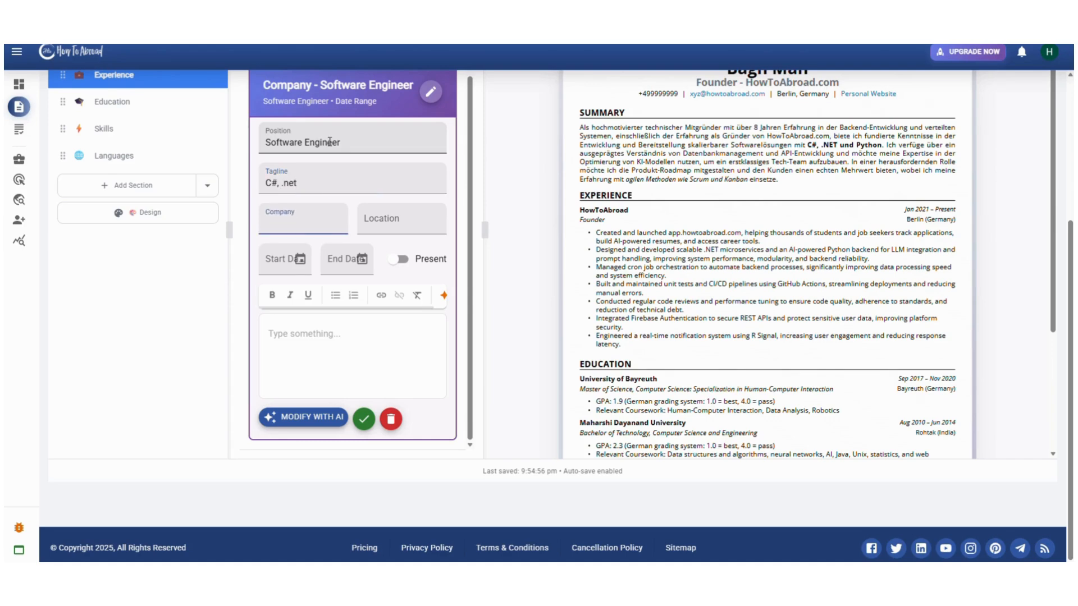
pyautogui.write('XYZ')
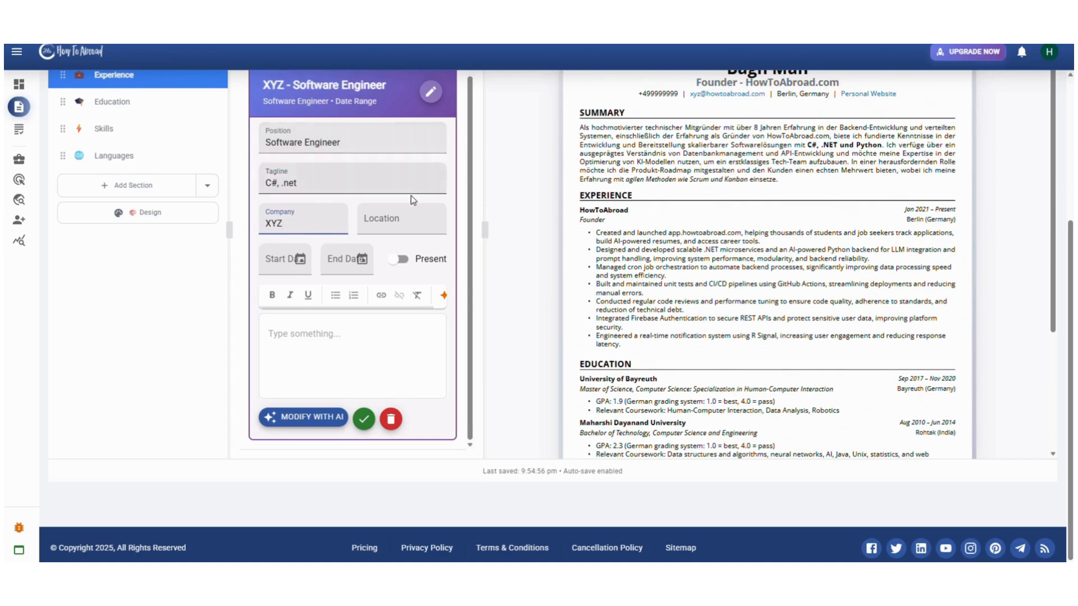
pyautogui.click(408, 223)
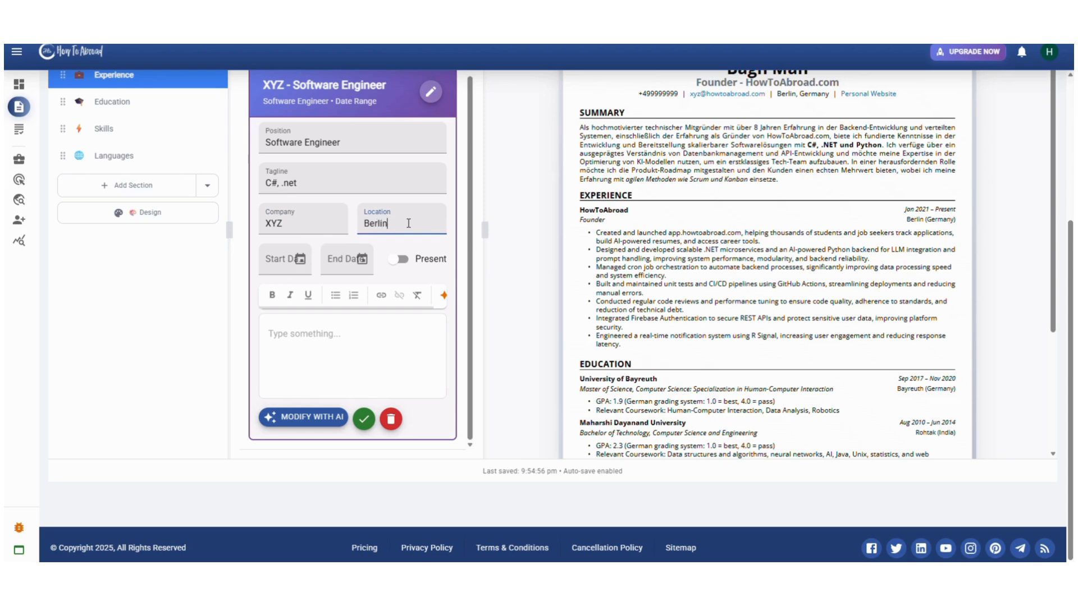
# Step: Set the new XYZ experience entry's start date to November 2021 and its end date to August 2022
pyautogui.click(301, 259)
pyautogui.click(327, 356)
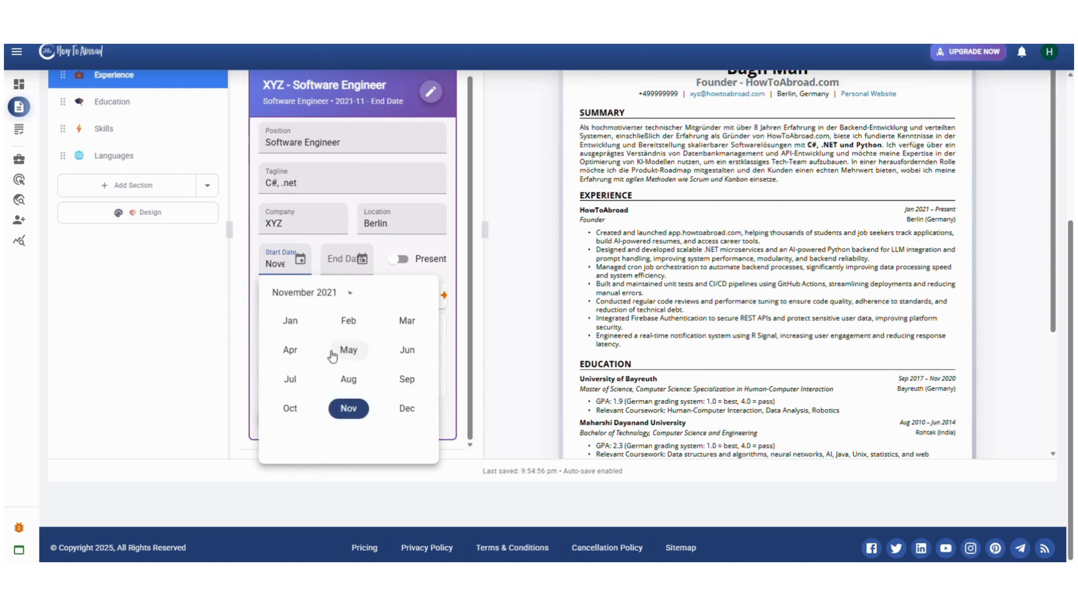
pyautogui.click(349, 409)
pyautogui.click(362, 259)
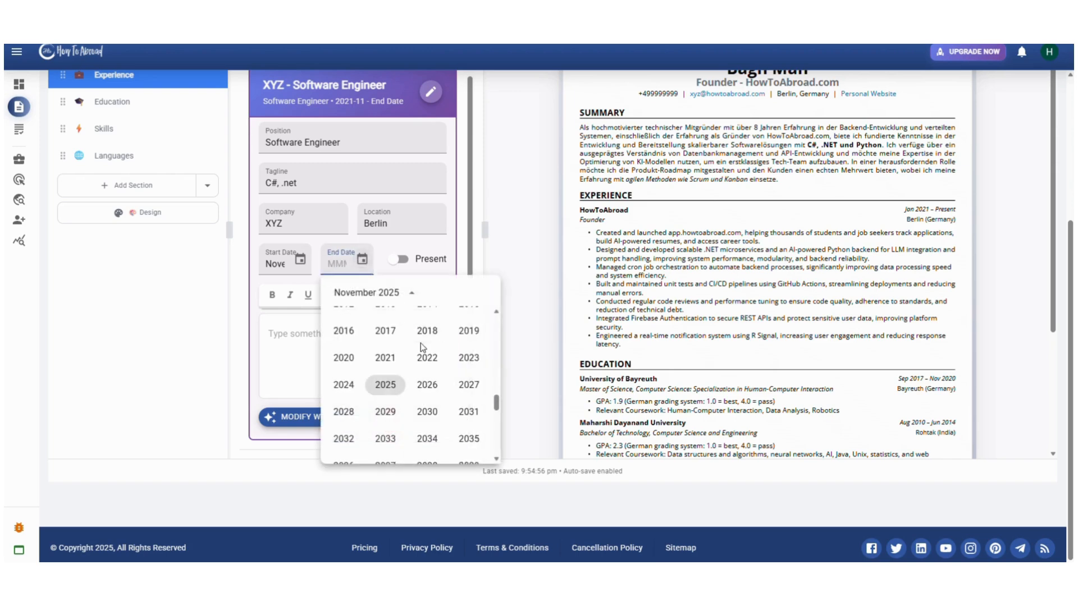
pyautogui.click(424, 361)
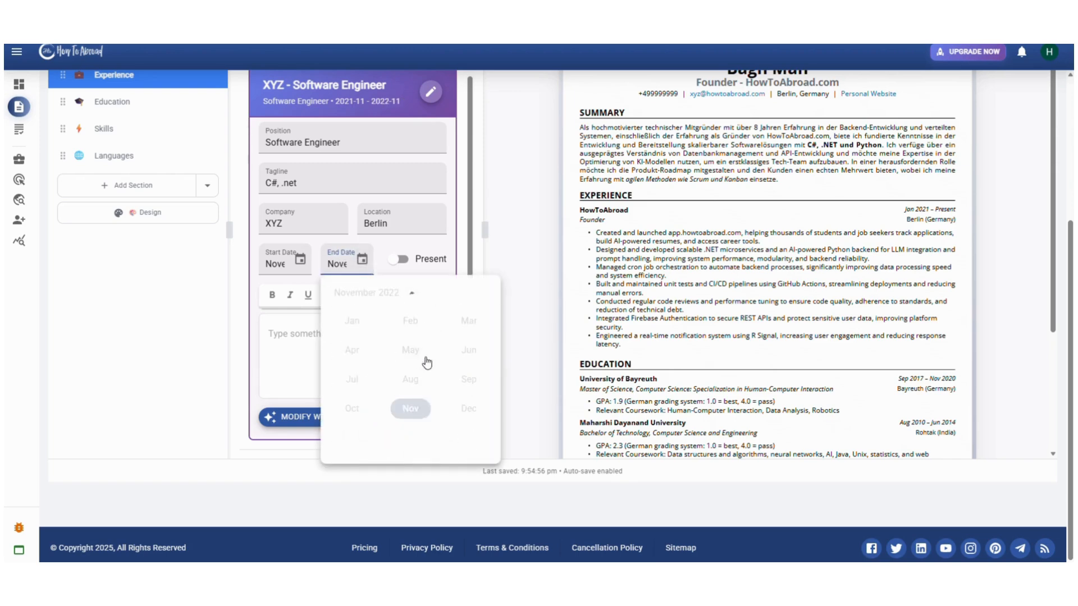
pyautogui.click(417, 380)
# Step: Enter "Write description here" as the XYZ entry's description, save the entry and check it in the resume preview
pyautogui.click(381, 340)
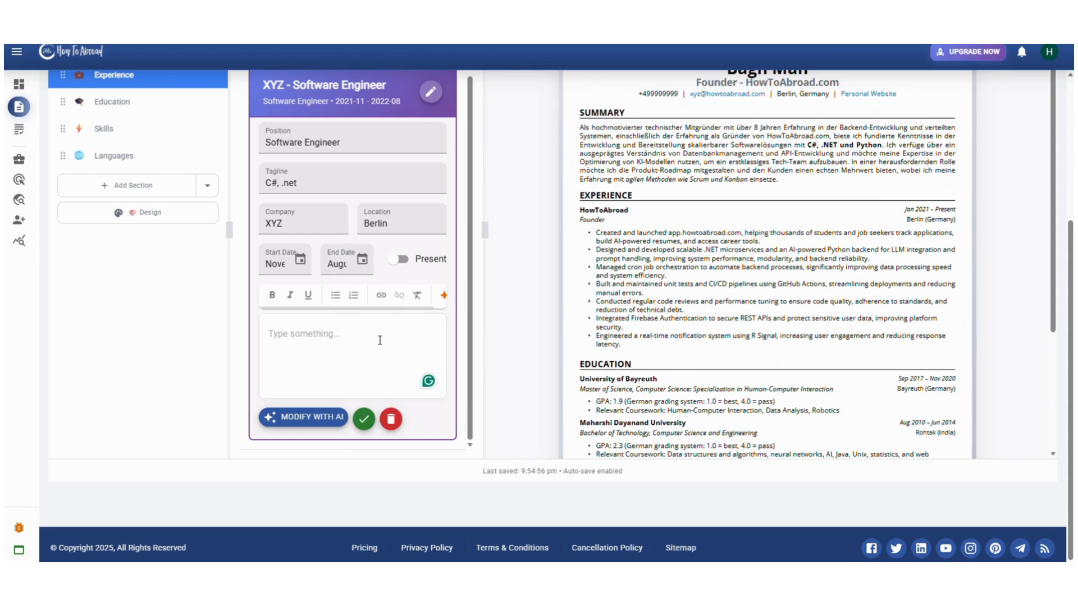
pyautogui.write('Write description here')
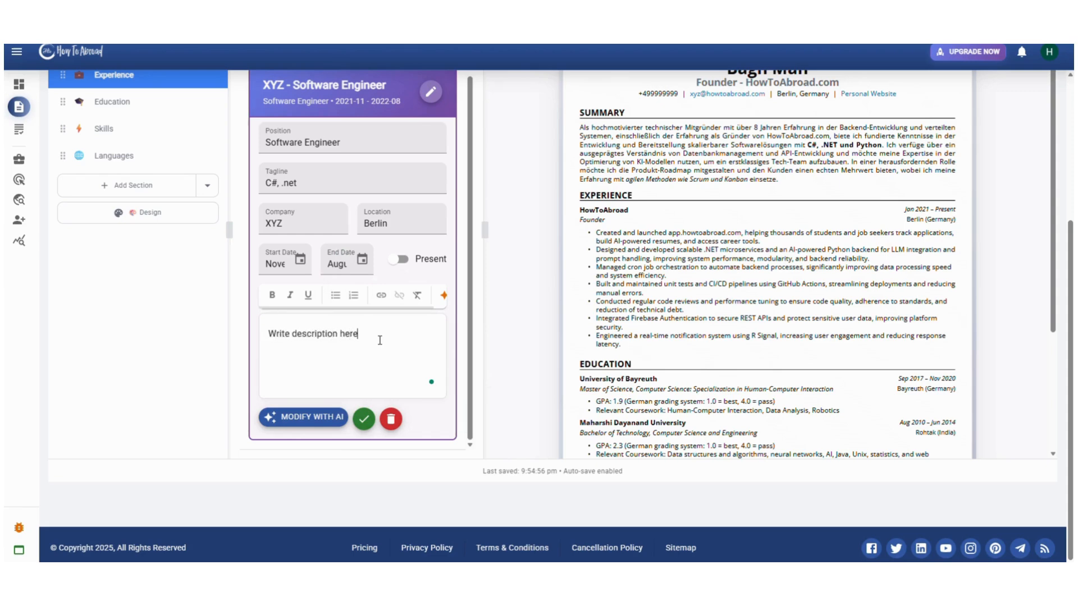
pyautogui.click(363, 419)
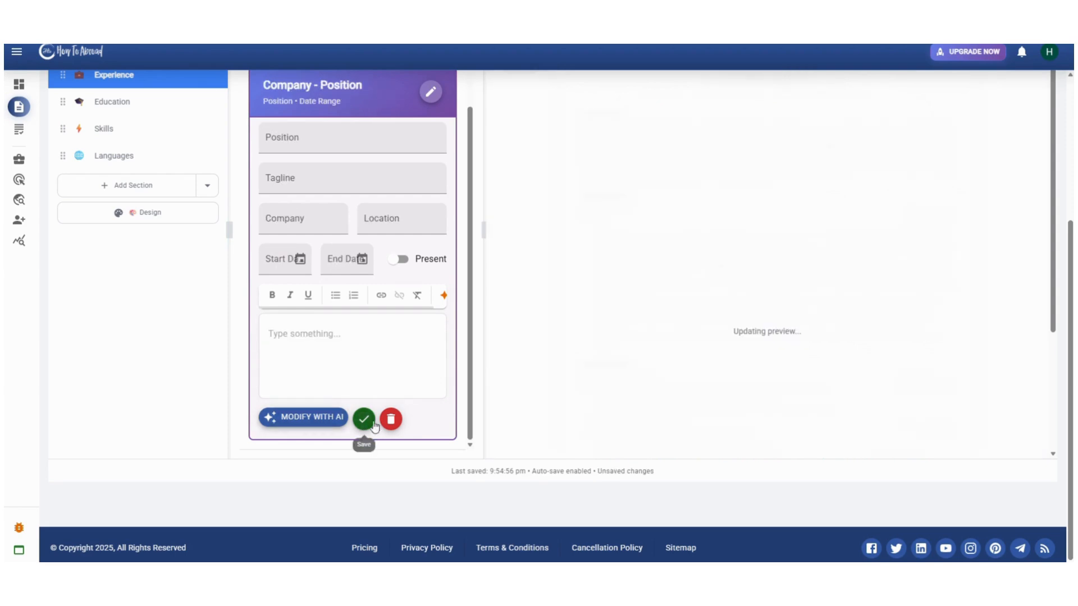
pyautogui.scroll(2, 683, 344)
pyautogui.scroll(-2, 645, 402)
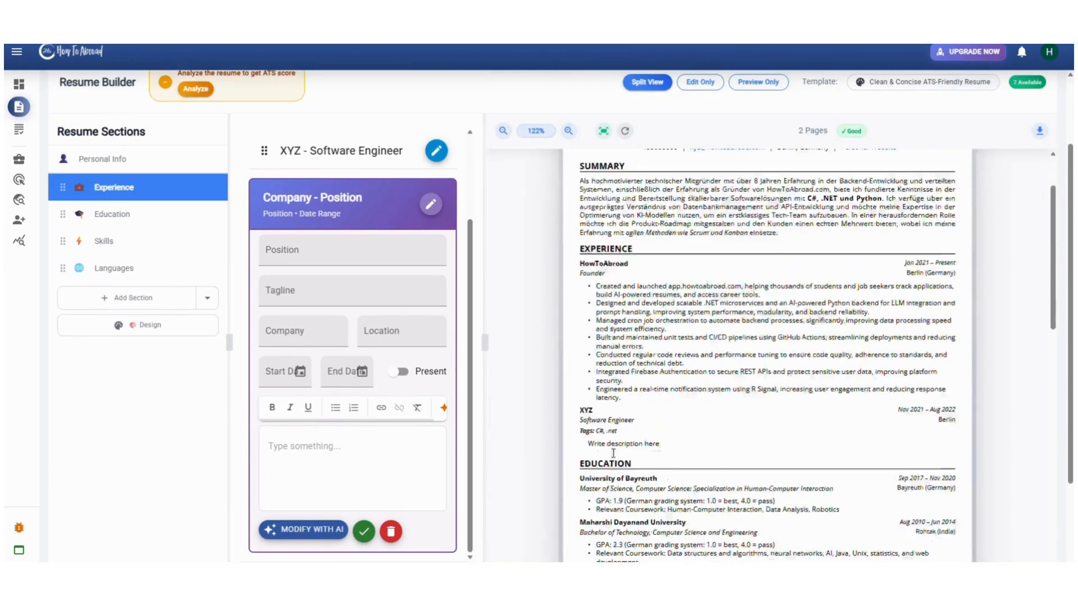
pyautogui.scroll(1, 348, 336)
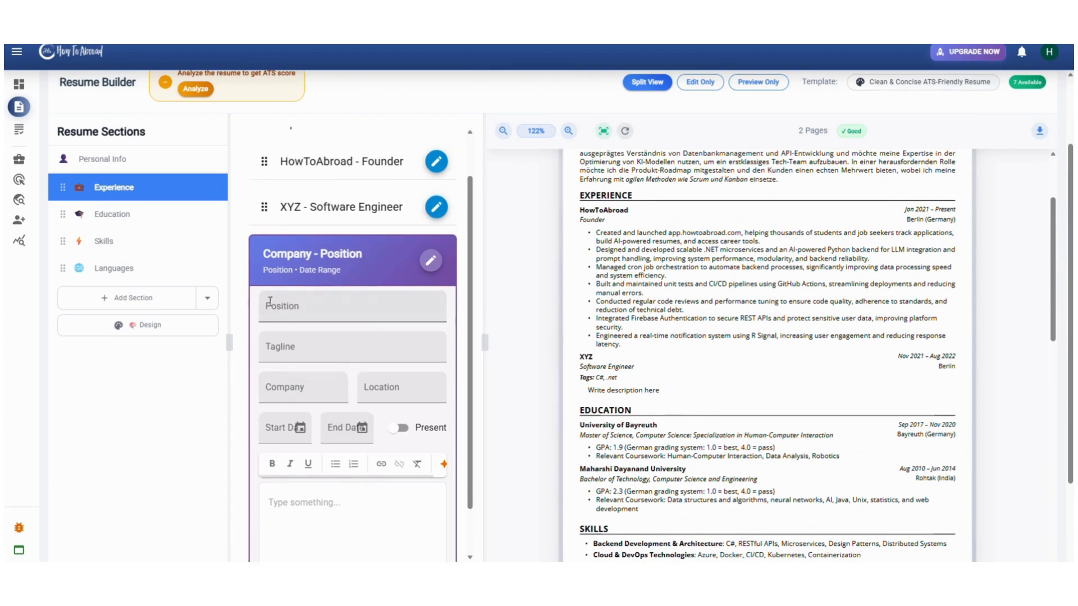
# Step: Look through the resume's Education, Skills and Languages sections
pyautogui.click(175, 229)
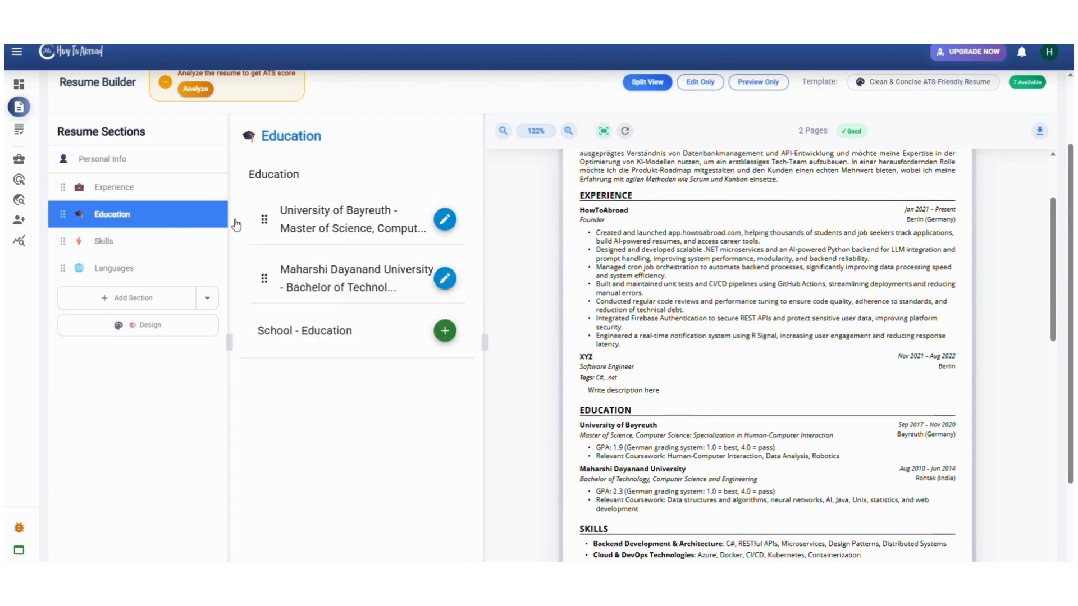
pyautogui.click(135, 242)
pyautogui.click(137, 269)
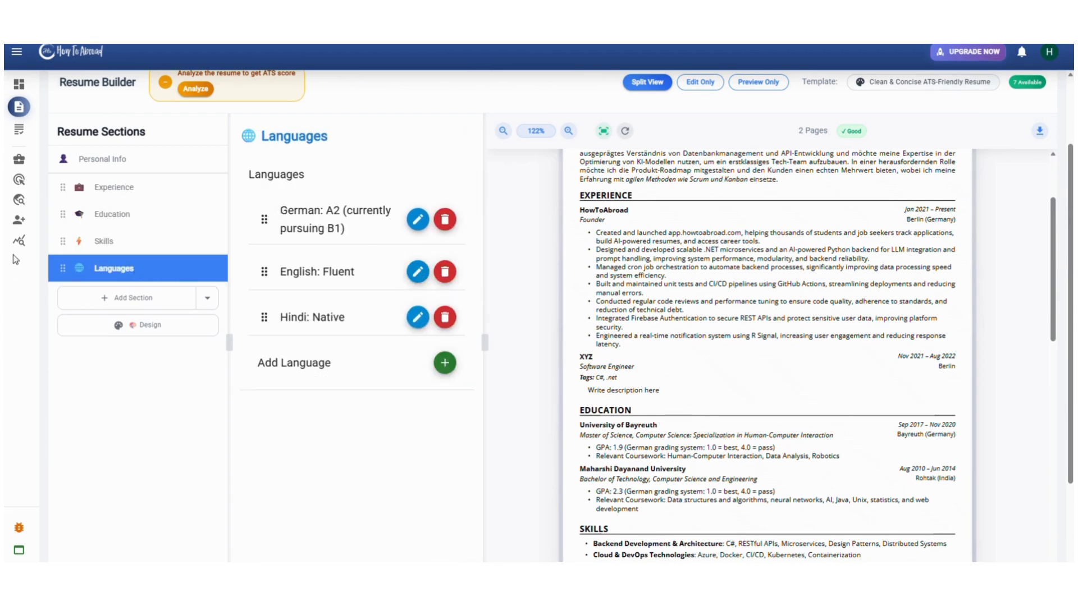
# Step: Regroup the resume's skills with AI using the global German and Enpal context, and check the skills in the preview
pyautogui.click(180, 241)
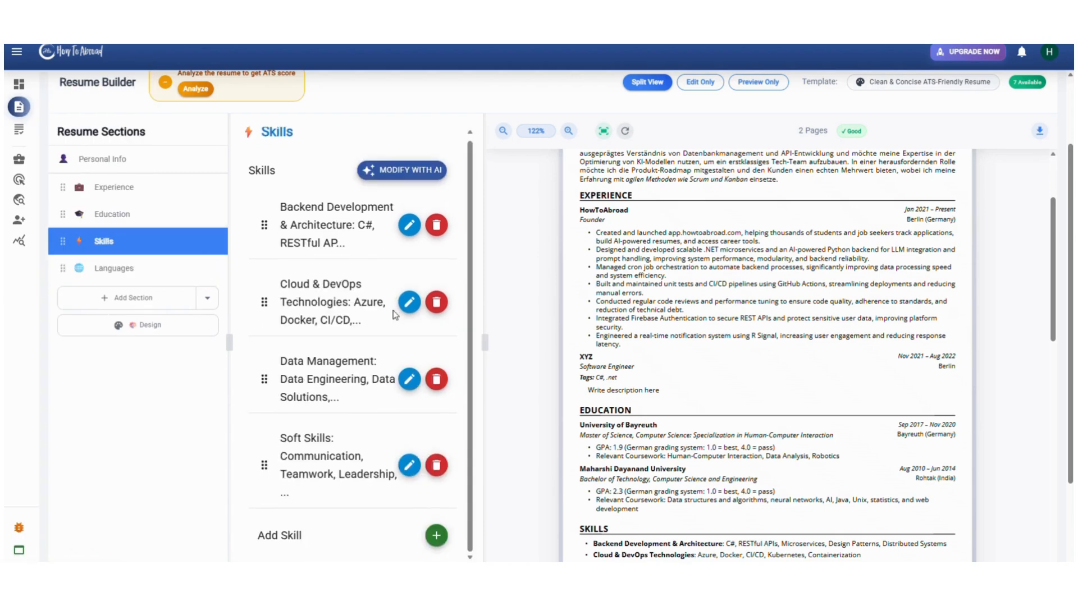
pyautogui.scroll(3, 393, 289)
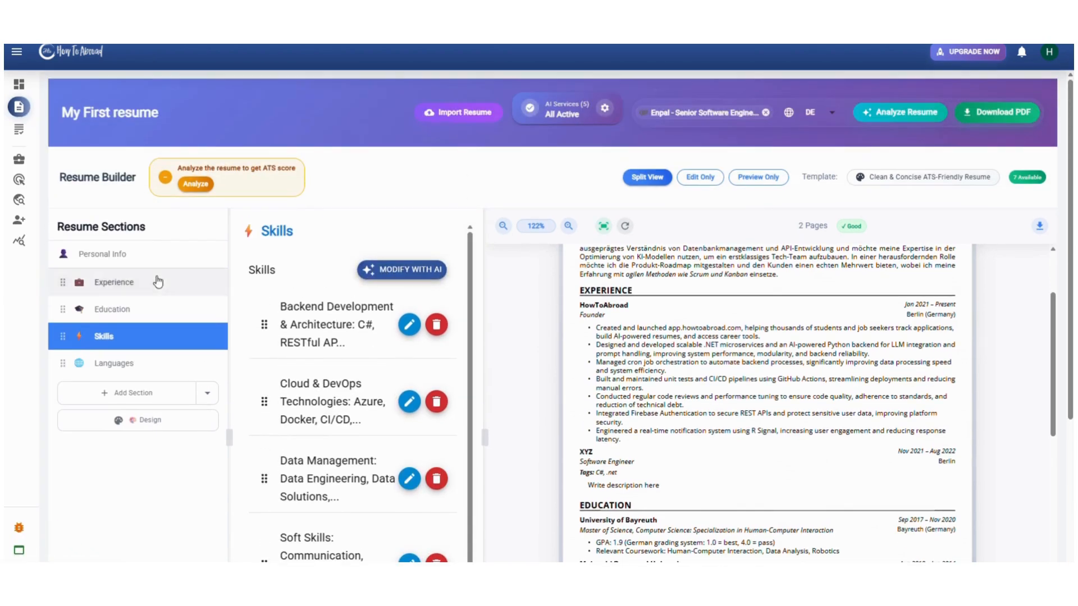
pyautogui.click(370, 270)
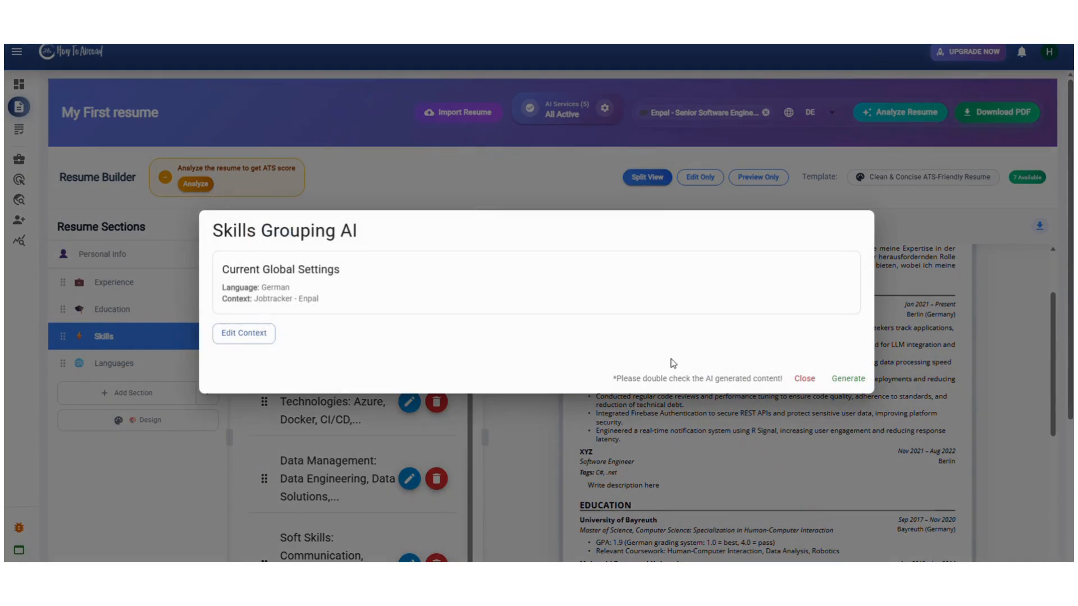
pyautogui.click(845, 379)
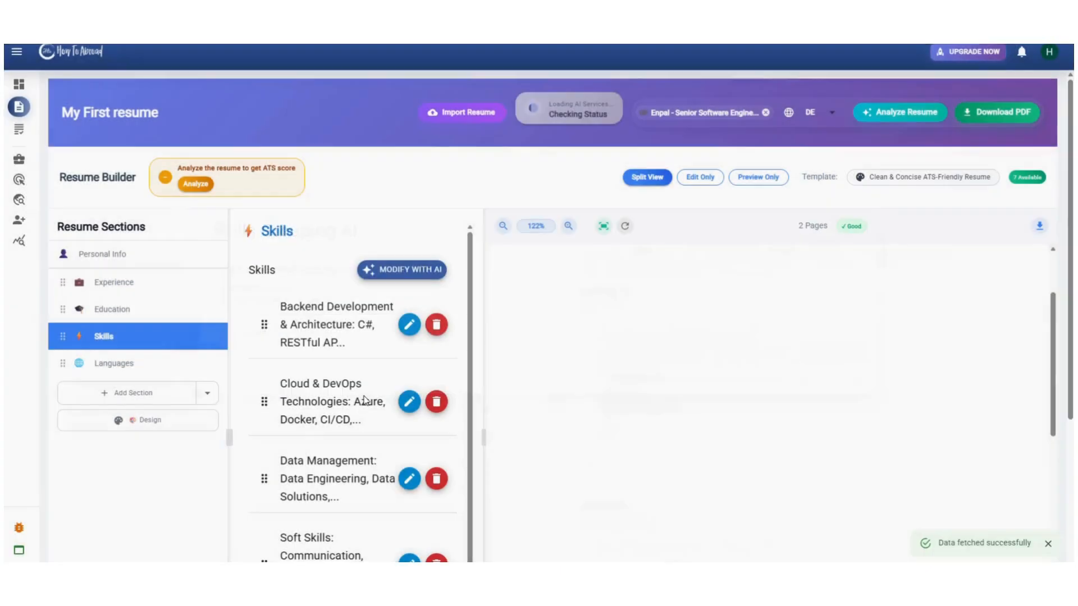
pyautogui.scroll(-4, 680, 396)
pyautogui.scroll(-4, 680, 396)
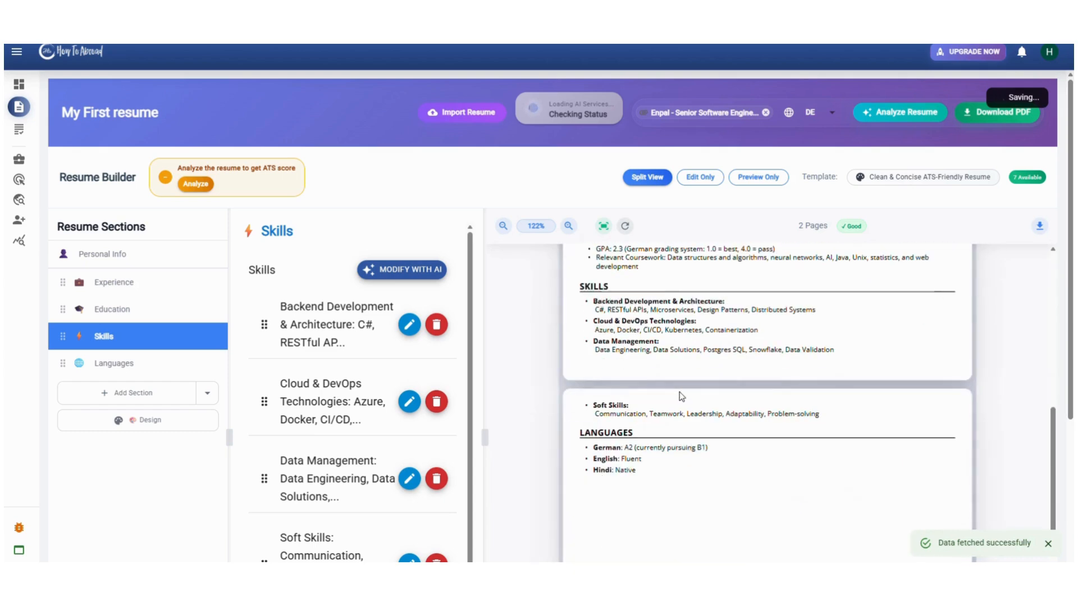
pyautogui.moveTo(593, 301); pyautogui.dragTo(835, 349)
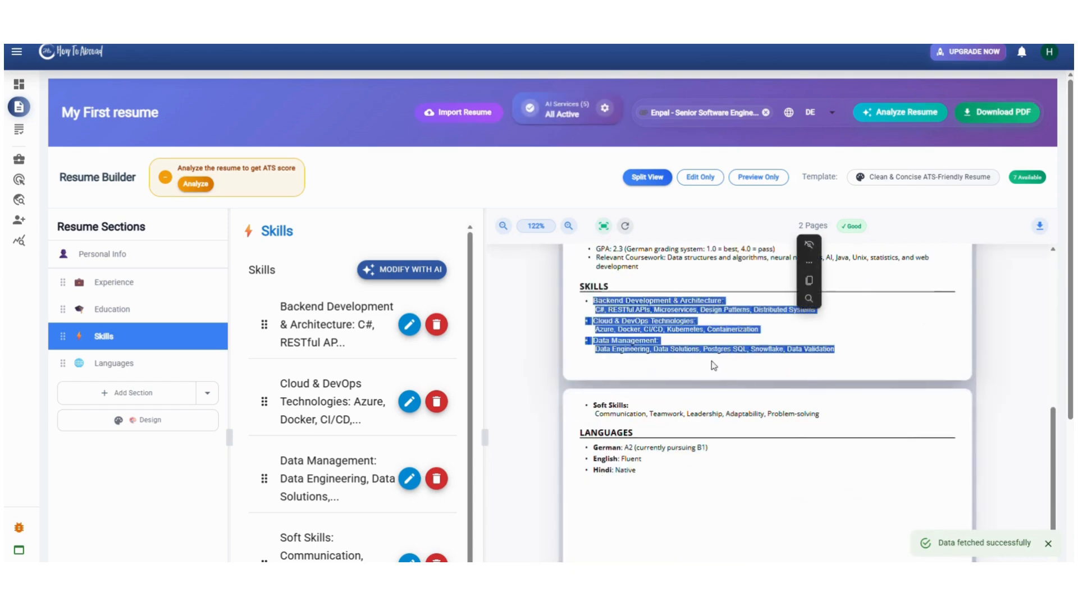
# Step: Remove the line break after the "Backend Development & Architecture:" skill heading, save the entry and check the preview
pyautogui.click(409, 328)
pyautogui.scroll(-1, 386, 427)
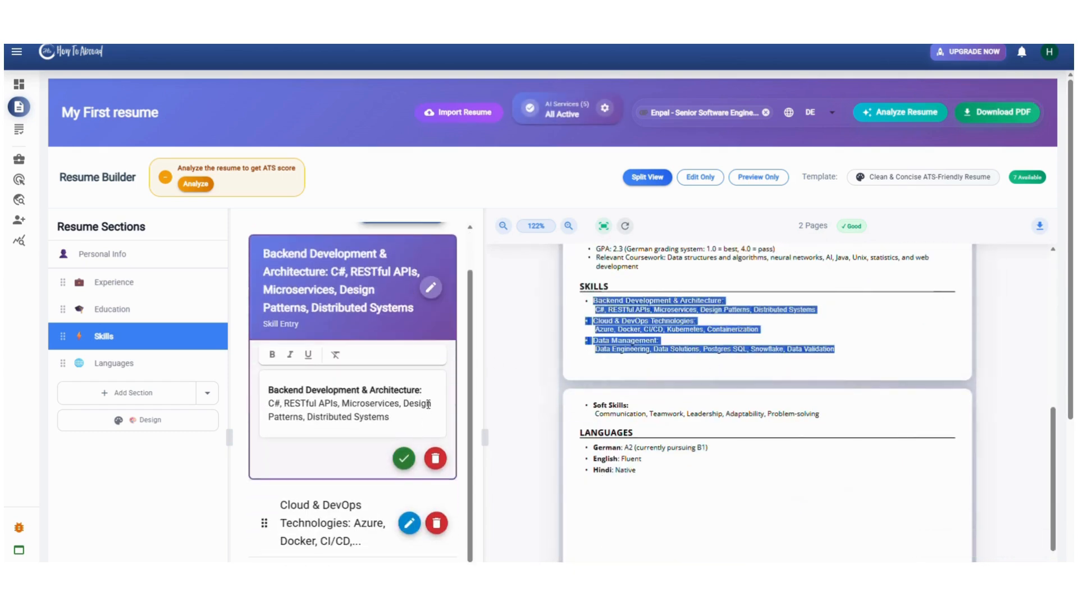
pyautogui.click(430, 393)
pyautogui.press('BackSpace')
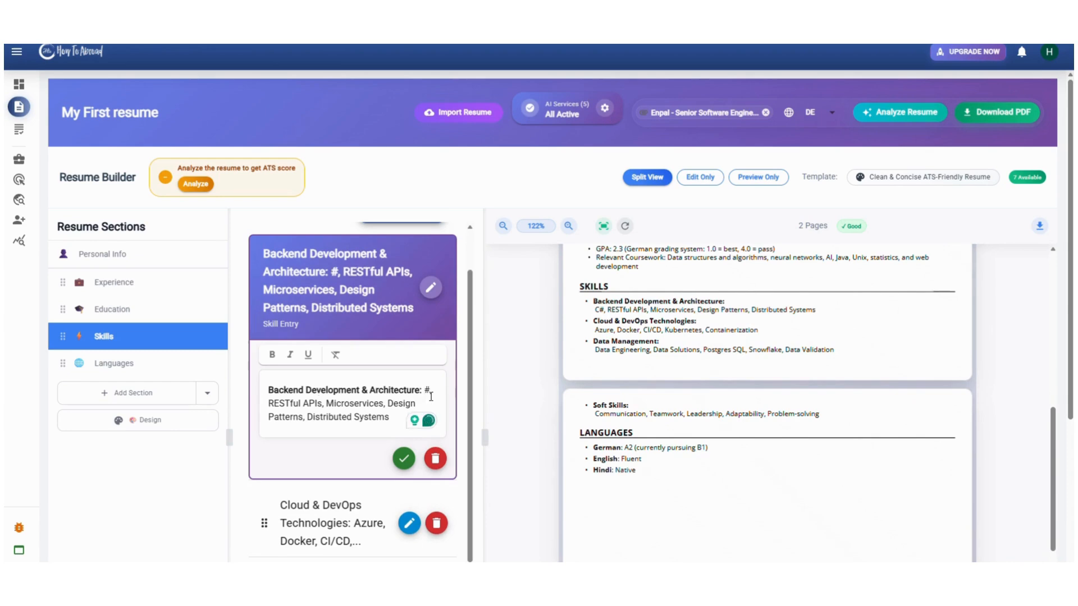
pyautogui.write('C')
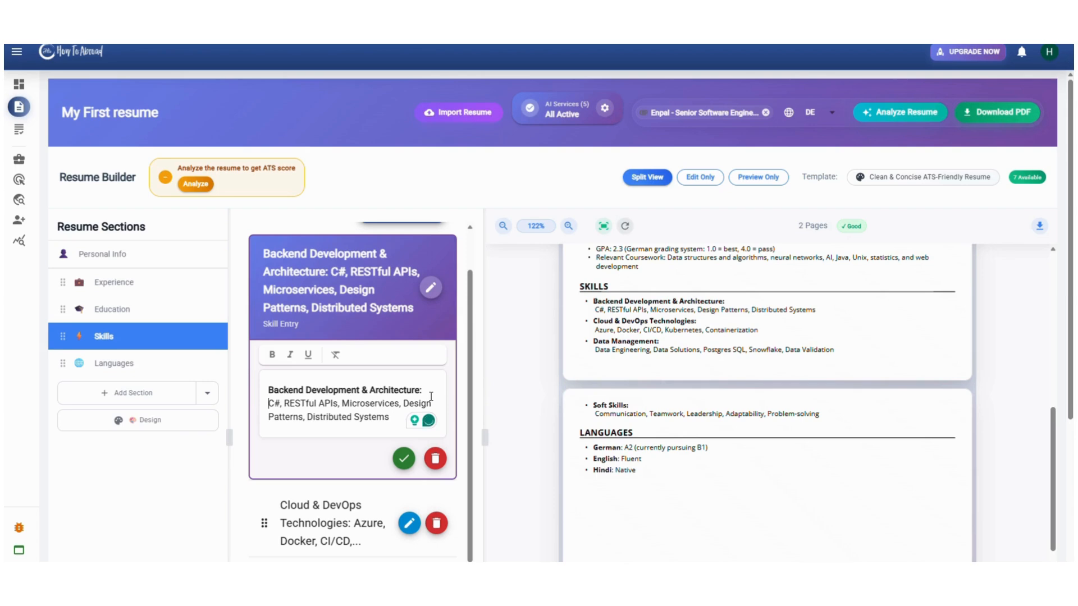
pyautogui.click(404, 459)
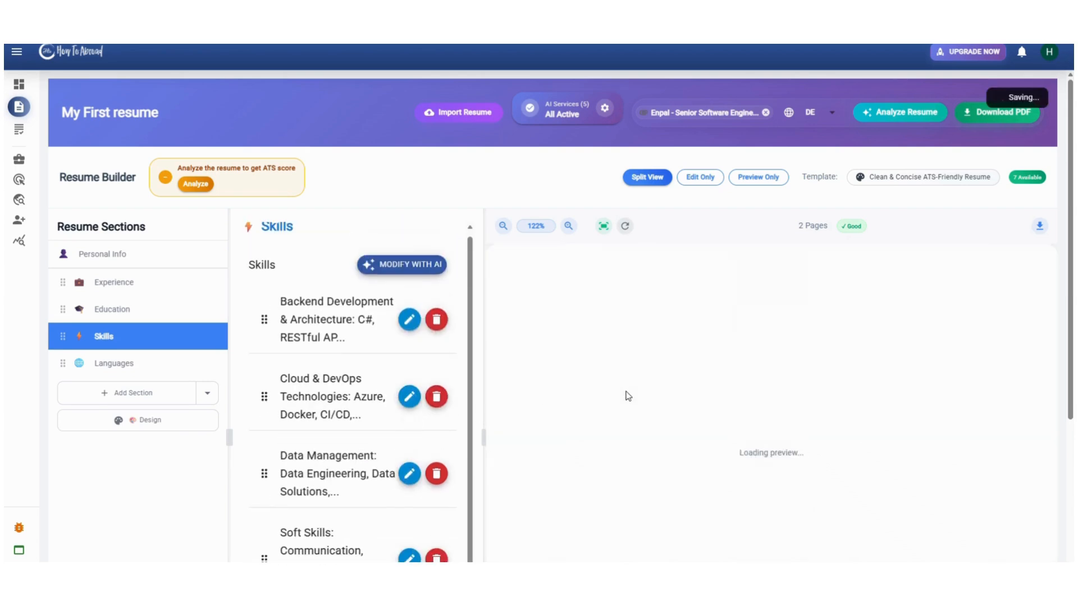
pyautogui.scroll(-10, 627, 391)
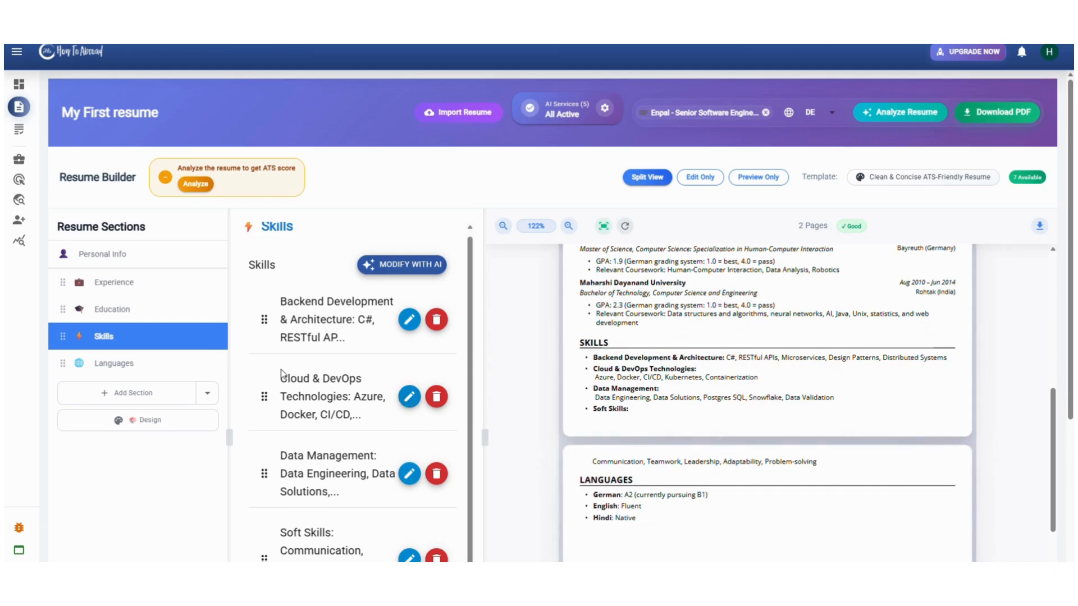
pyautogui.scroll(-2, 366, 400)
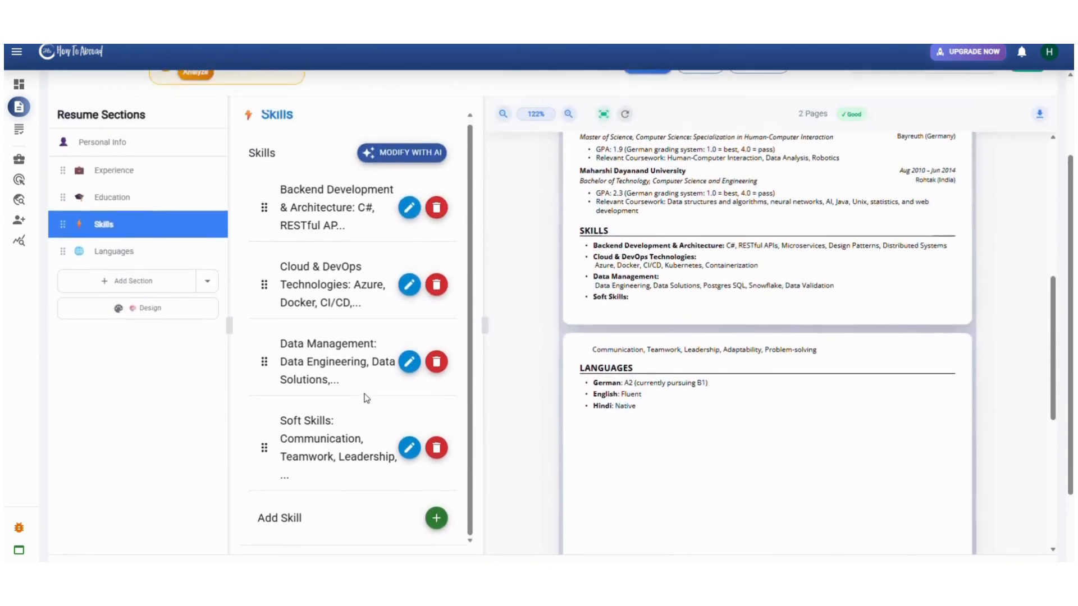
pyautogui.scroll(2, 366, 400)
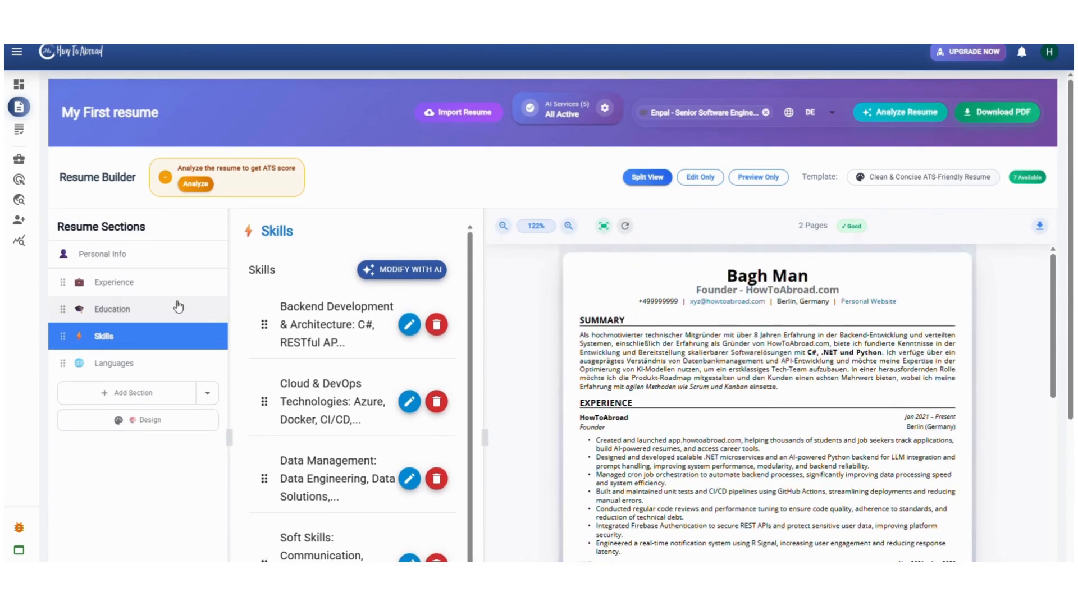
# Step: Open the Work Experience section, start a resume import, and set the import language to German after trying Dutch
pyautogui.click(144, 292)
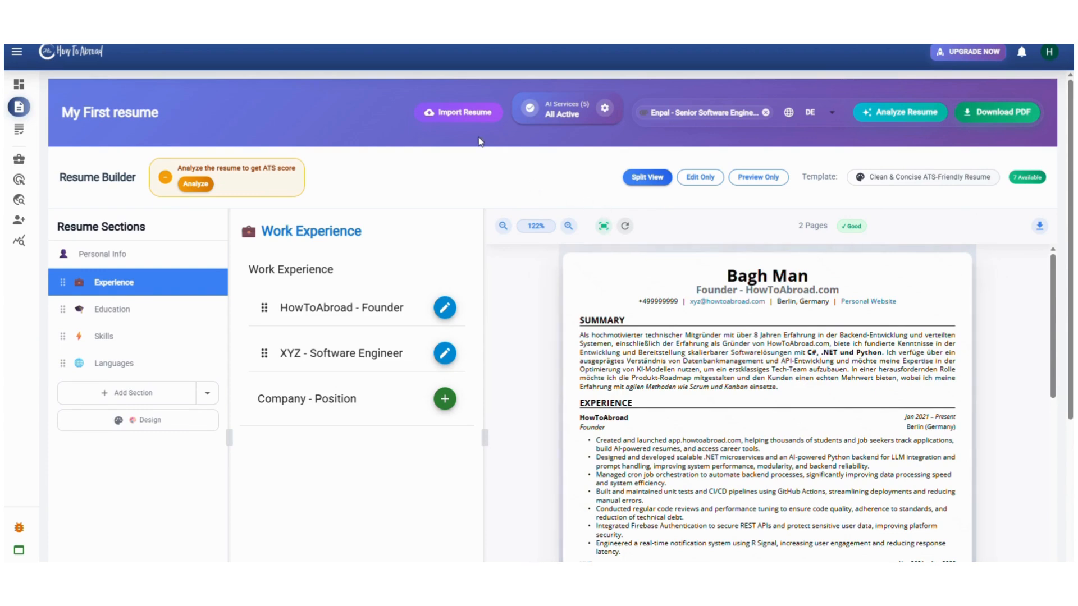
pyautogui.click(466, 112)
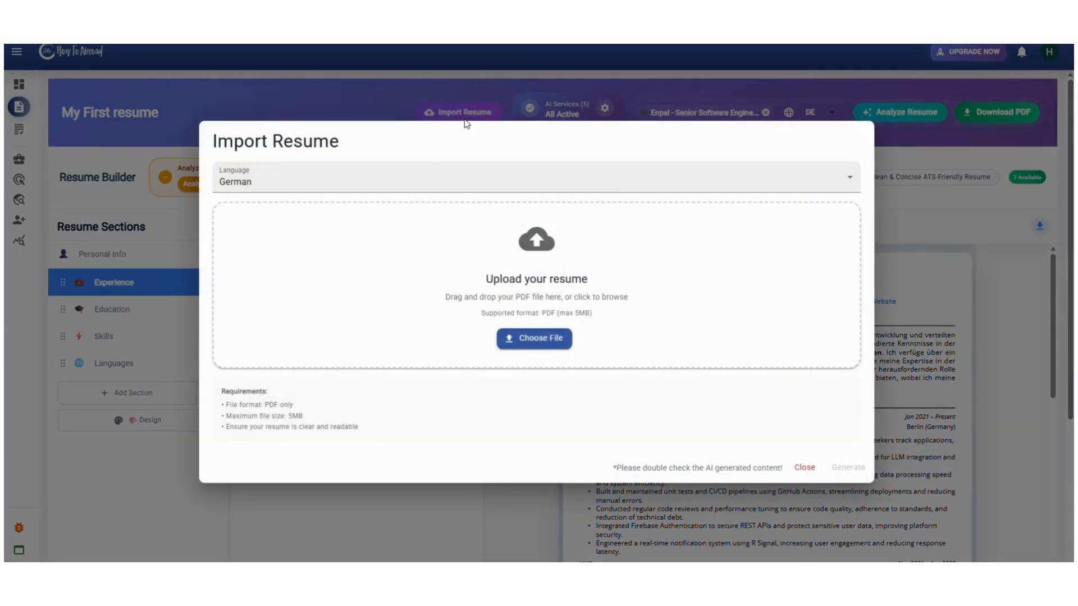
pyautogui.click(385, 188)
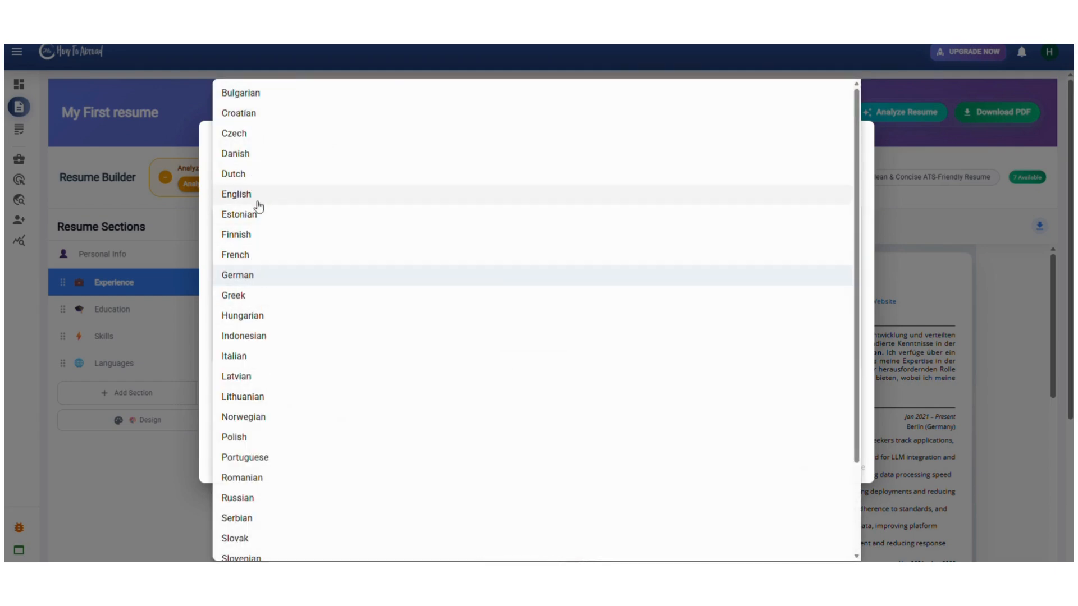
pyautogui.click(241, 174)
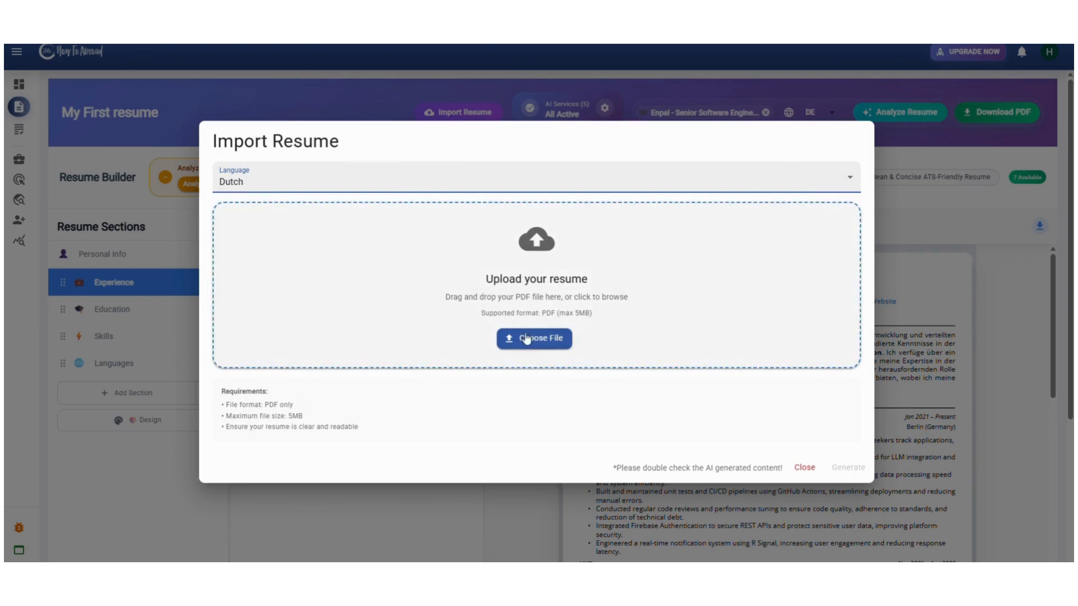
pyautogui.click(463, 185)
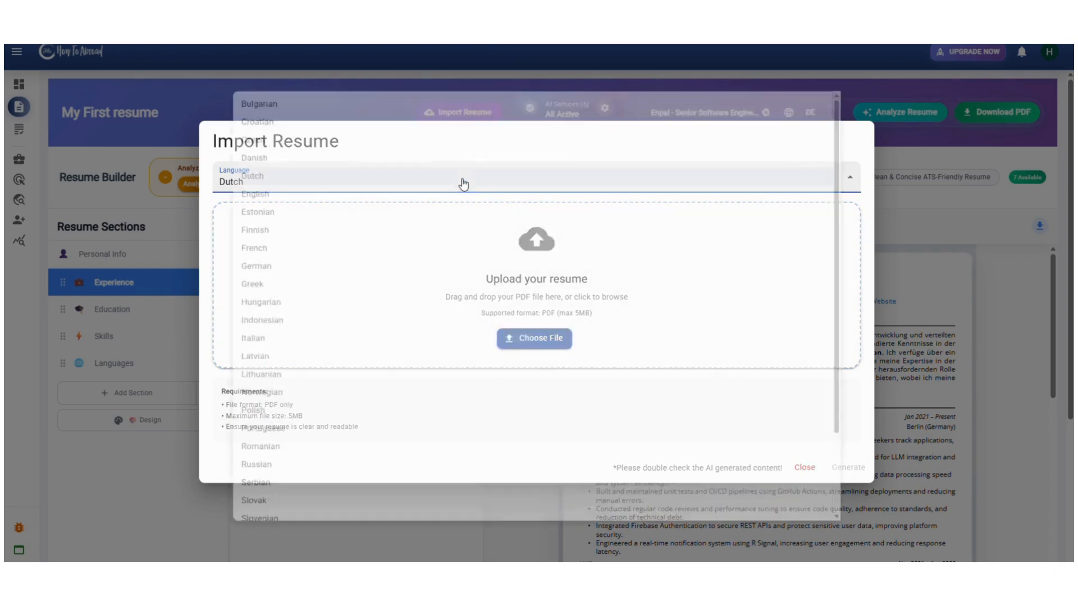
pyautogui.click(281, 276)
# Step: Upload the testing resume PDF from the Downloads folder and generate the resume content from it
pyautogui.click(536, 338)
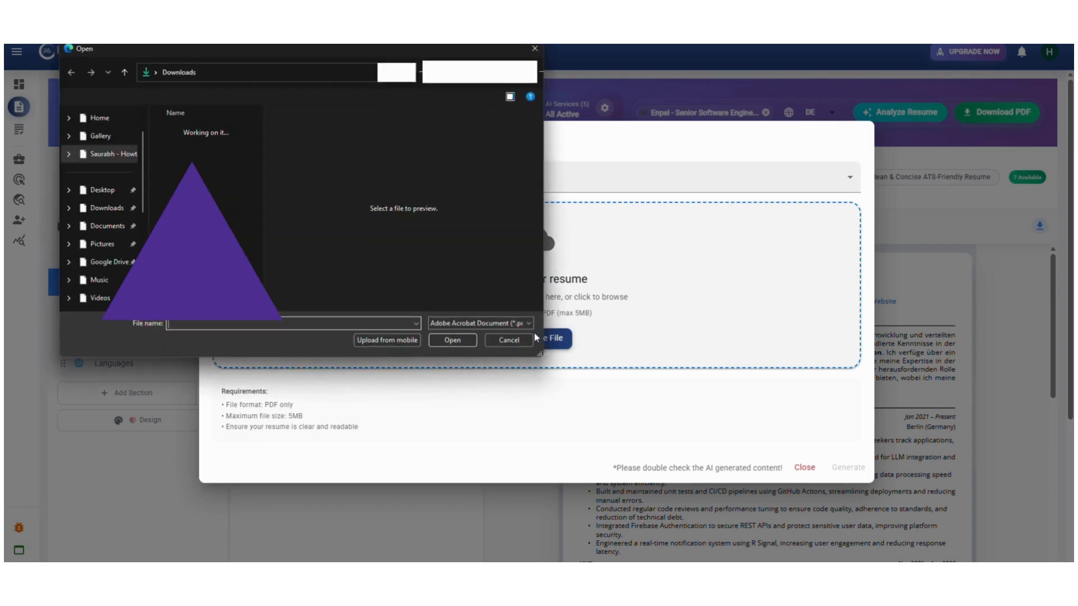
pyautogui.click(201, 162)
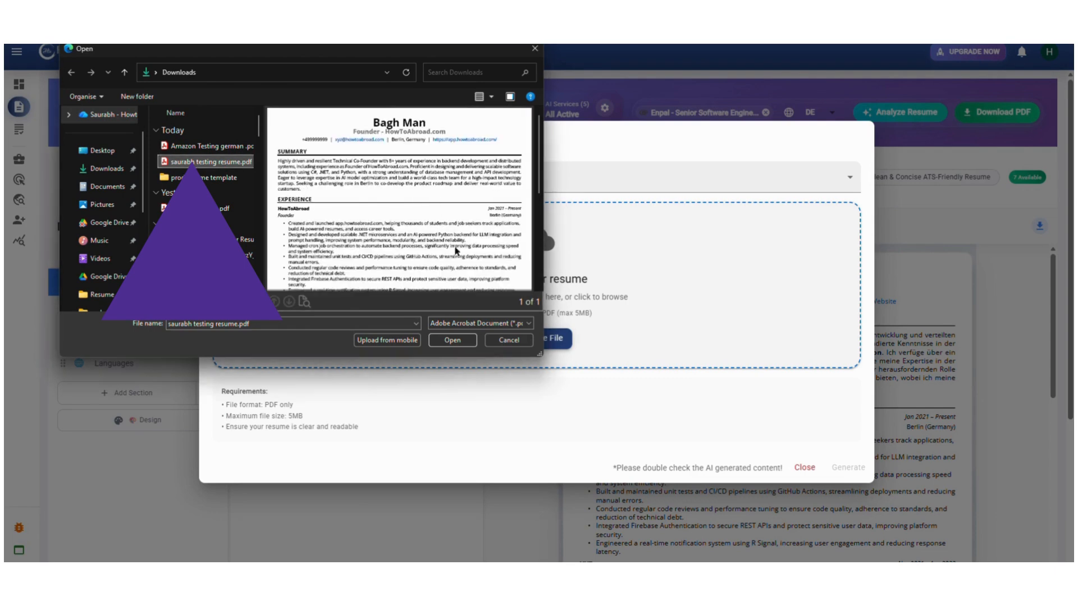
pyautogui.click(454, 340)
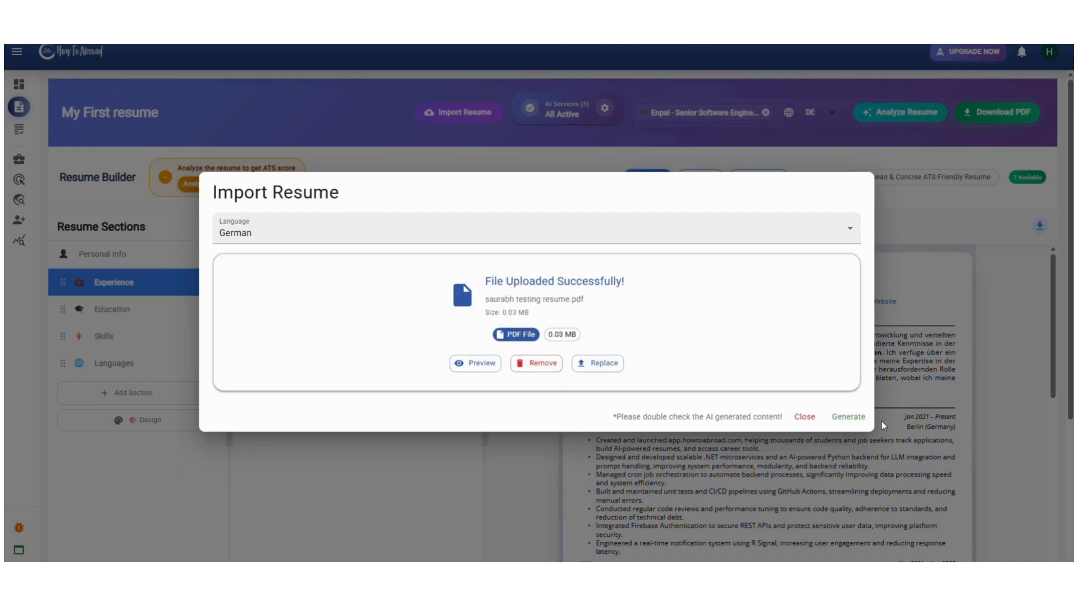
pyautogui.click(851, 421)
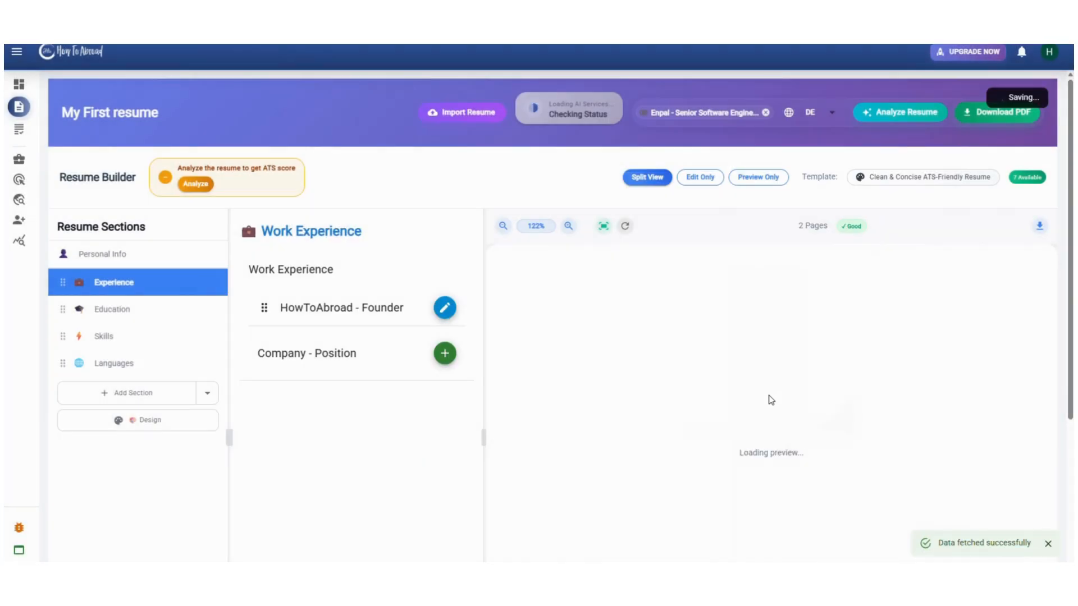
# Step: Examine the imported resume's German summary and experience bullets, education, skills and languages in the preview
pyautogui.moveTo(592, 338); pyautogui.dragTo(852, 384)
pyautogui.click(842, 387)
pyautogui.scroll(-3, 702, 404)
pyautogui.moveTo(637, 307); pyautogui.dragTo(772, 370)
pyautogui.scroll(-5, 772, 370)
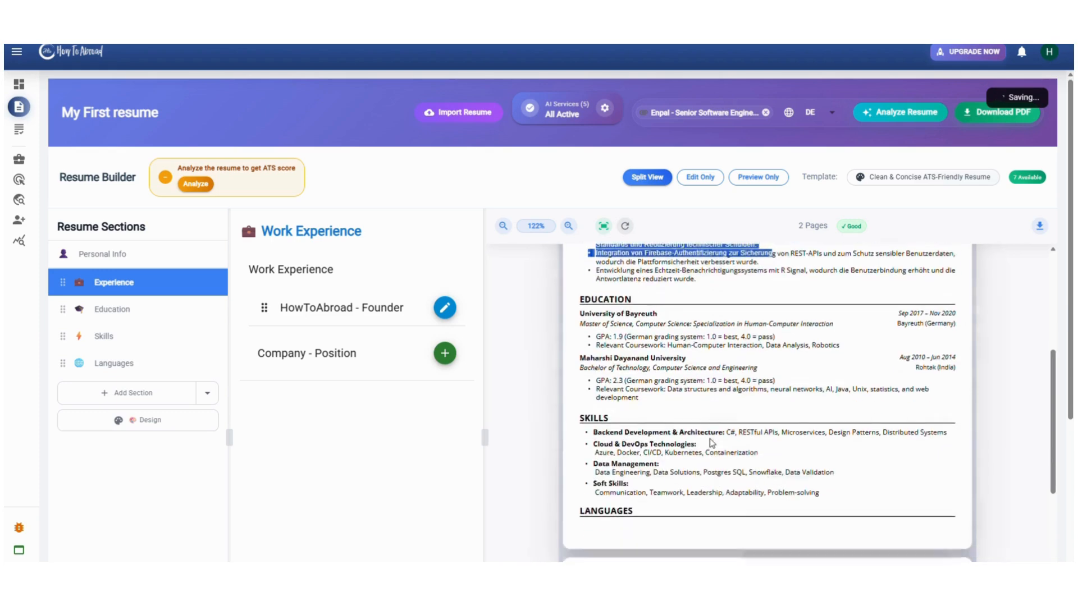
pyautogui.moveTo(695, 299); pyautogui.dragTo(589, 291)
pyautogui.click(698, 335)
pyautogui.scroll(-2, 698, 336)
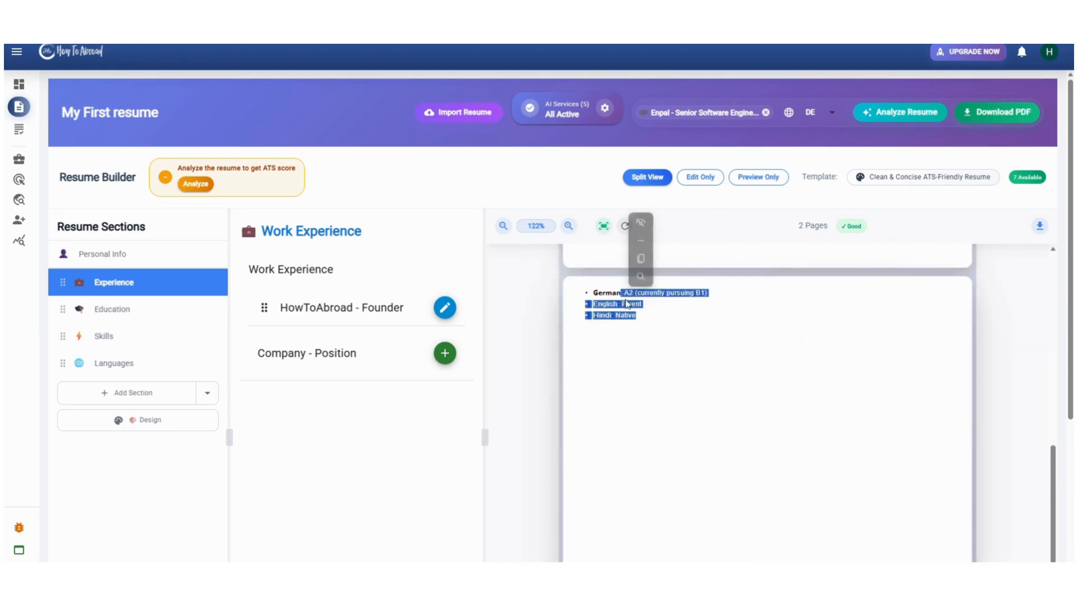
pyautogui.scroll(6, 668, 397)
pyautogui.scroll(4, 672, 398)
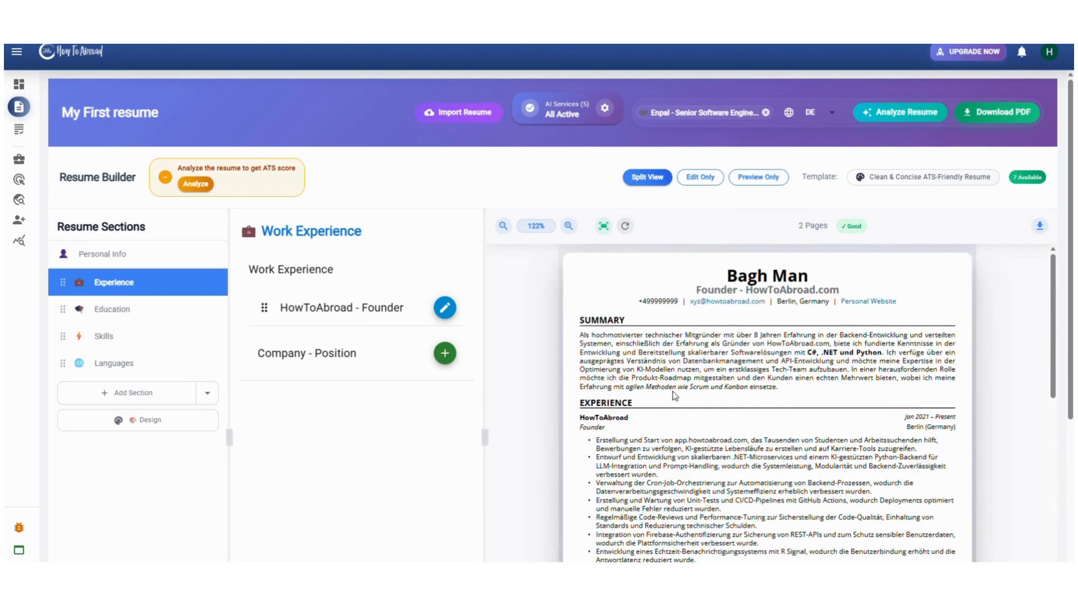
pyautogui.scroll(-9, 797, 361)
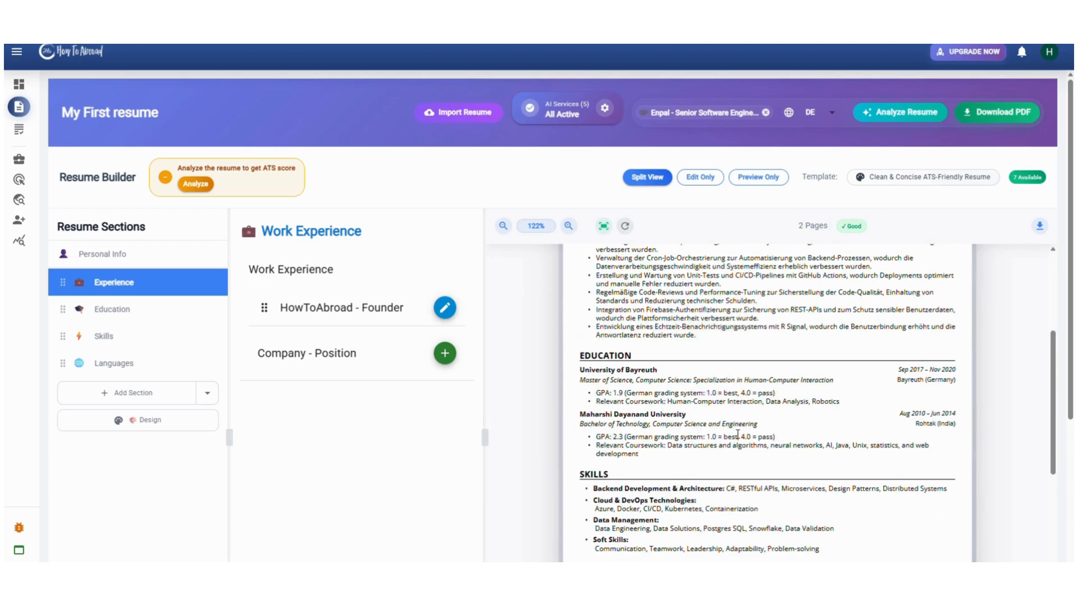
pyautogui.scroll(6, 736, 432)
pyautogui.scroll(3, 752, 419)
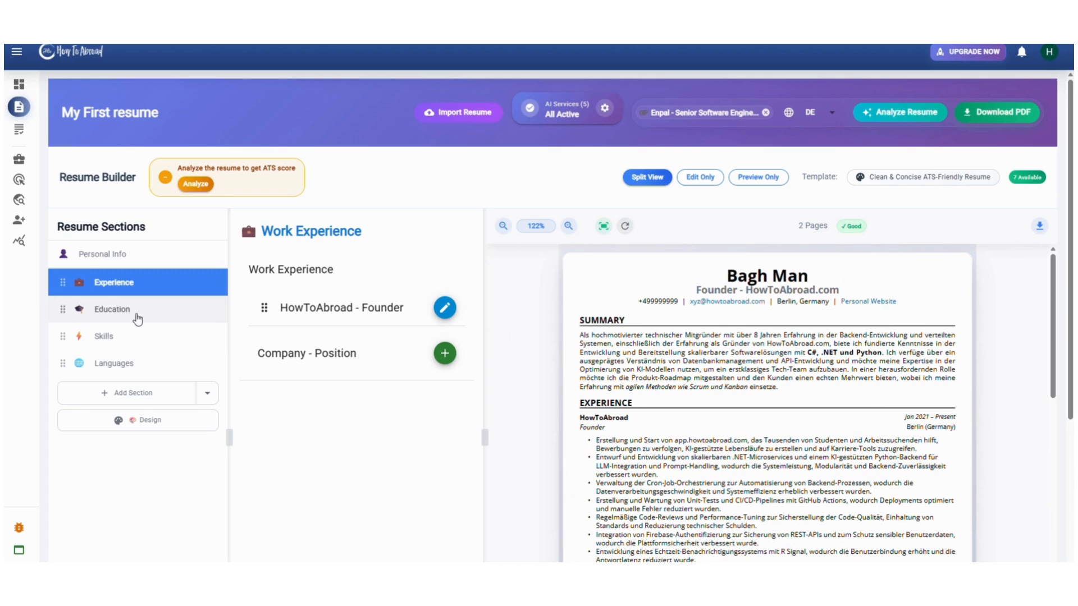
# Step: Check the available resume languages, start the AI analysis of the resume and dismiss the analysis dialog
pyautogui.click(830, 113)
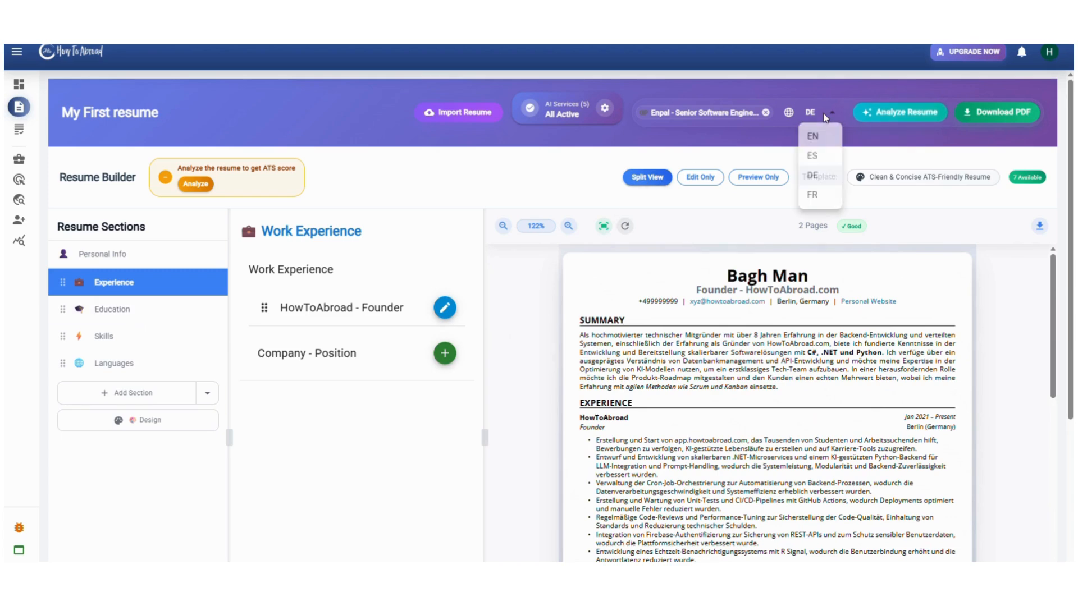
pyautogui.click(885, 150)
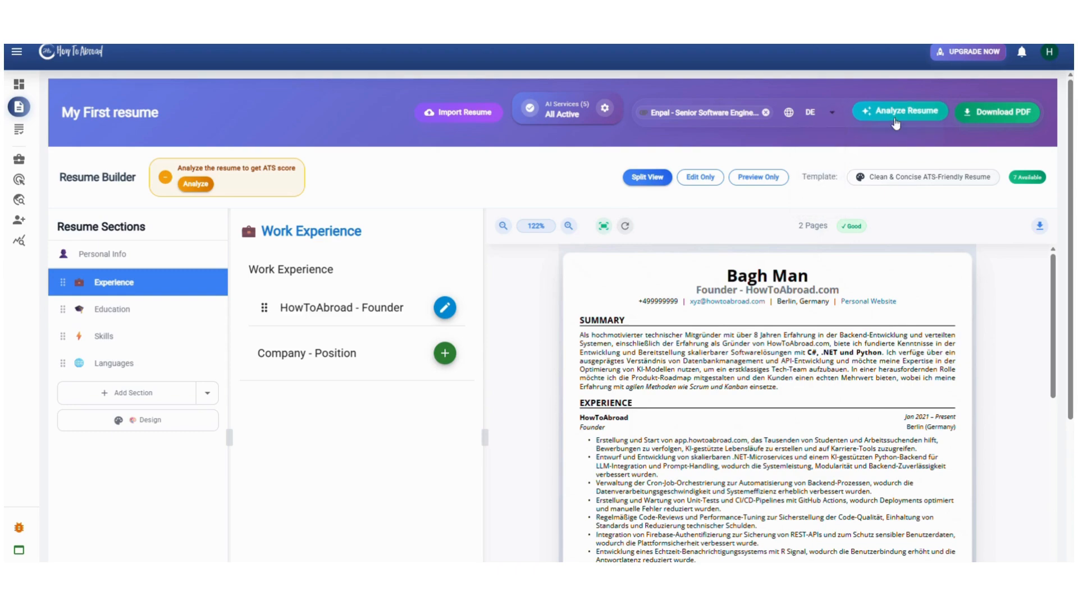
pyautogui.click(894, 119)
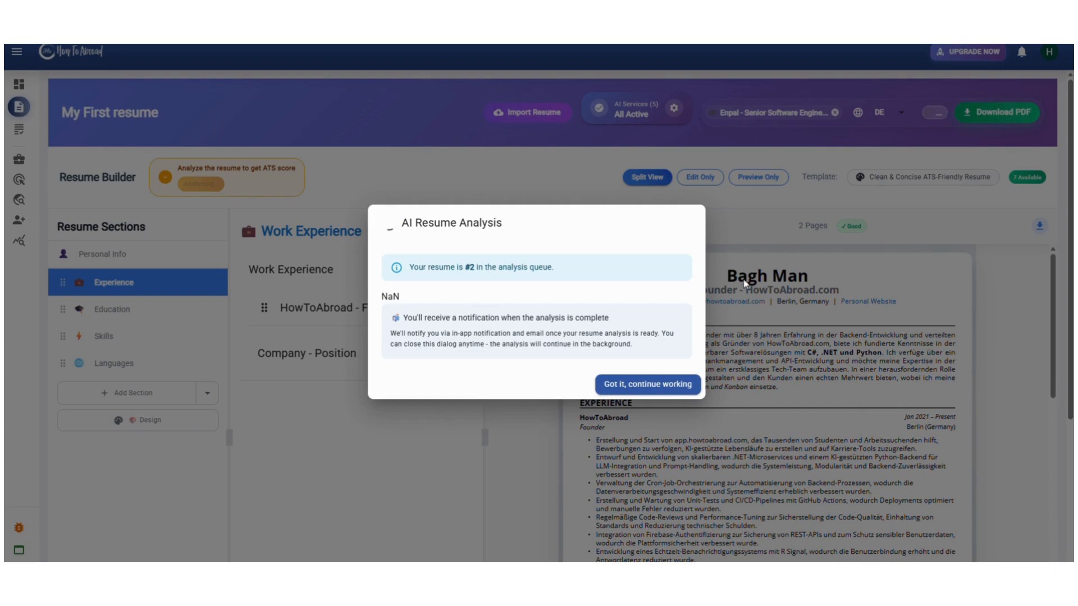
pyautogui.click(666, 386)
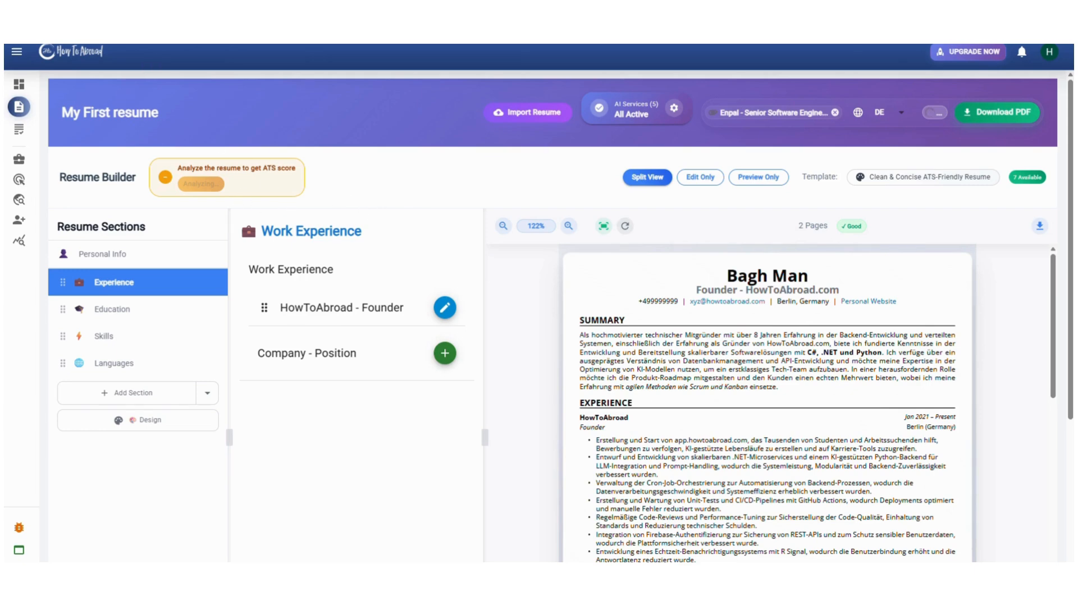
# Step: Create a new resume with the Clean & Concise ATS-Friendly Resume template and without using the professional data
pyautogui.moveTo(23, 109)
pyautogui.click(68, 117)
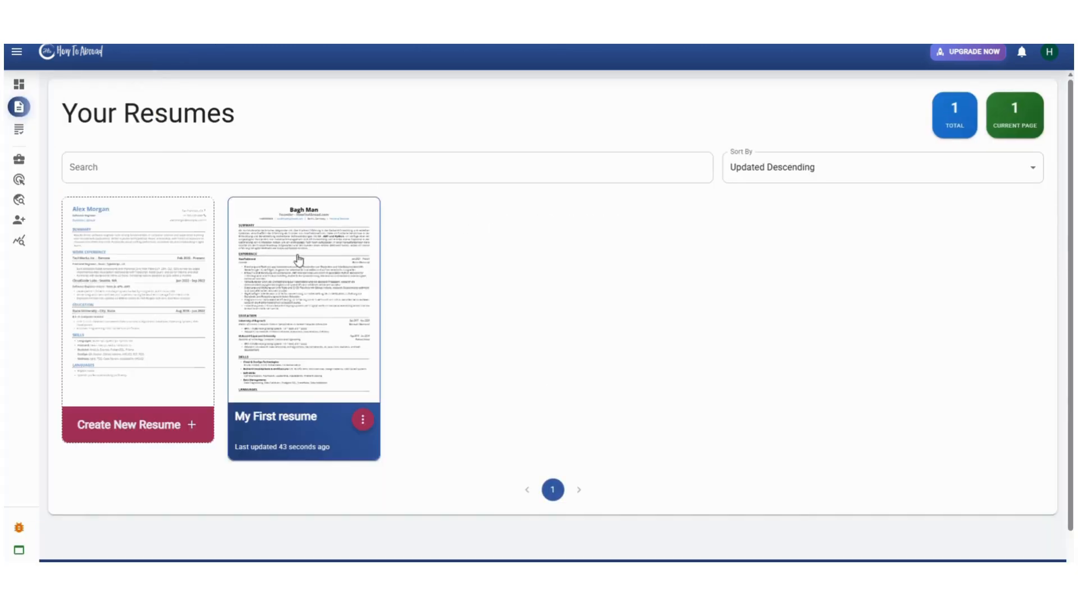
pyautogui.click(147, 264)
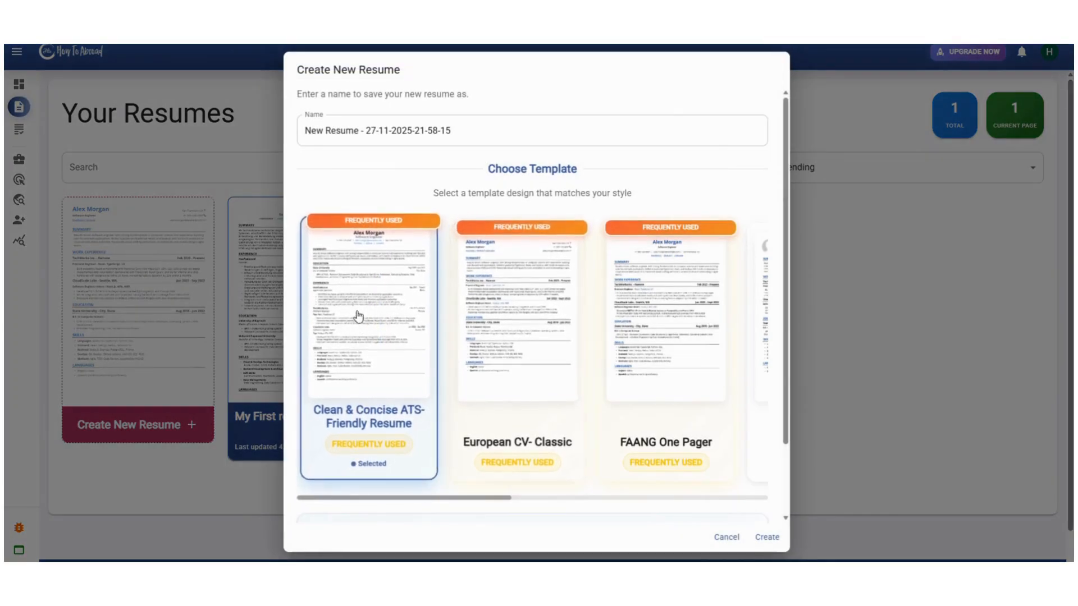
pyautogui.scroll(-2, 437, 177)
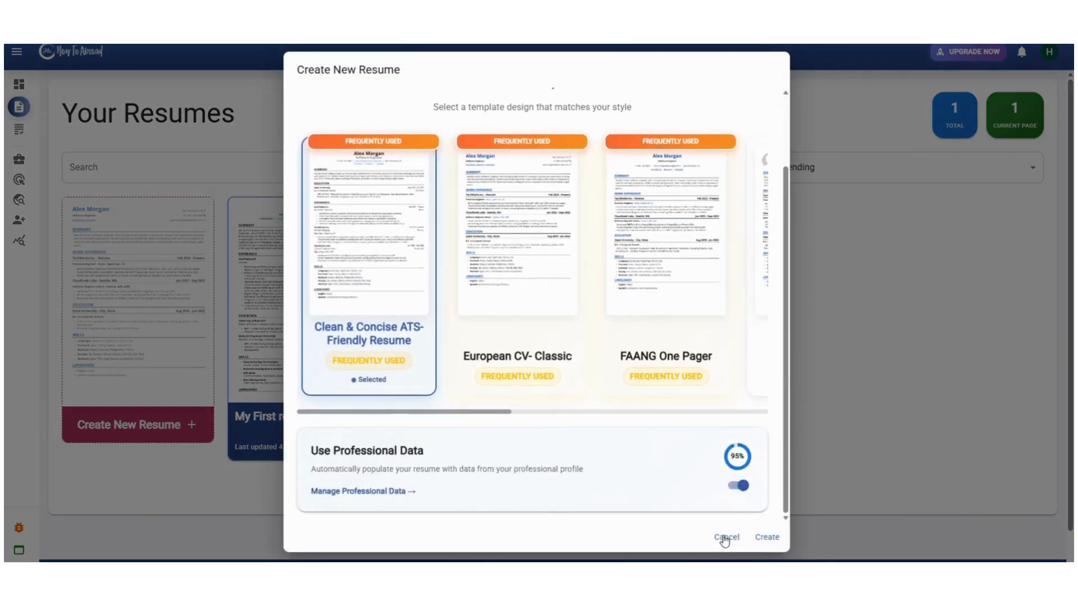
pyautogui.click(739, 486)
pyautogui.click(767, 537)
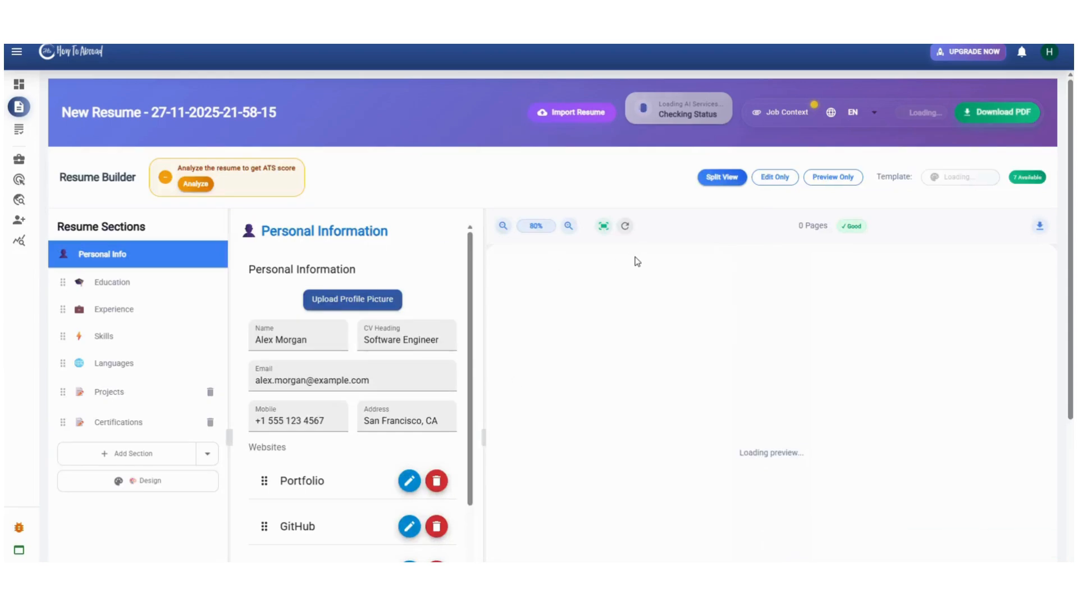
# Step: Look through the new resume's sample content in the split, edit-only and preview-only layouts
pyautogui.scroll(-2, 682, 350)
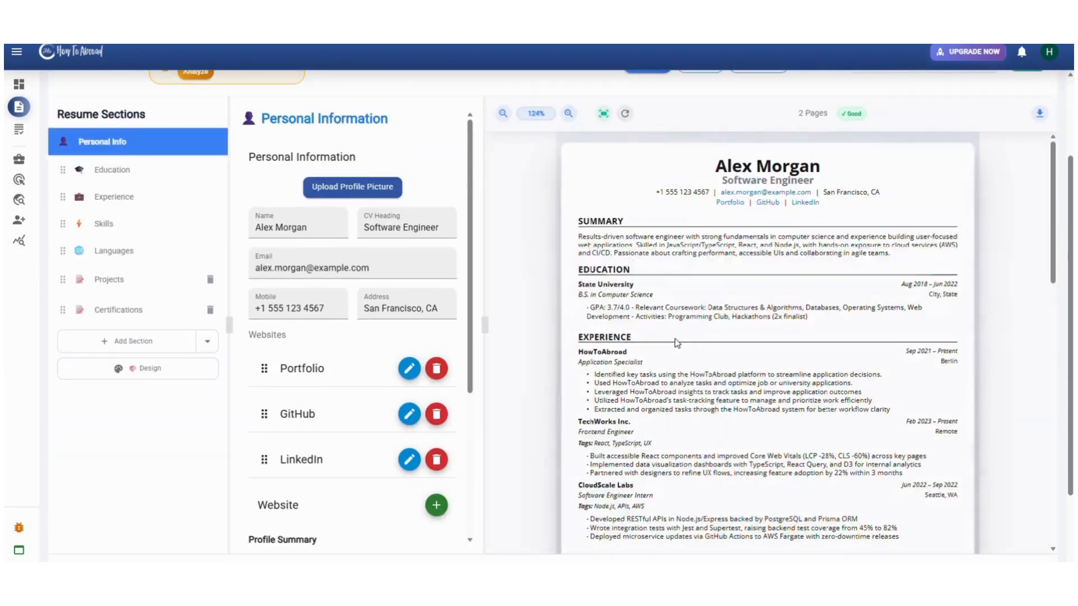
pyautogui.scroll(2, 439, 386)
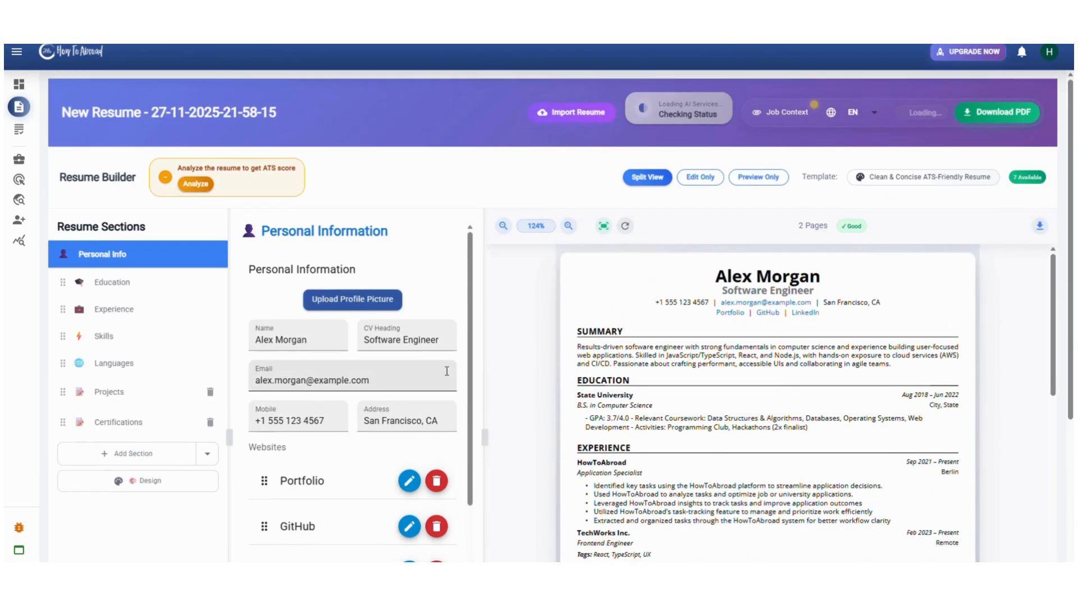
pyautogui.click(699, 179)
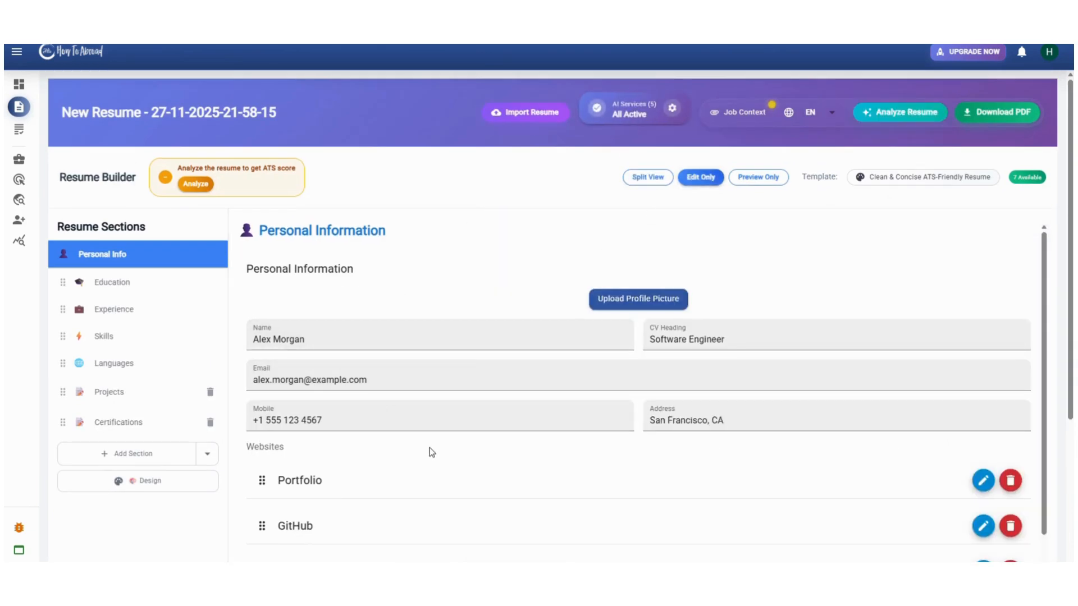
pyautogui.scroll(-3, 431, 450)
pyautogui.scroll(3, 431, 450)
pyautogui.click(758, 177)
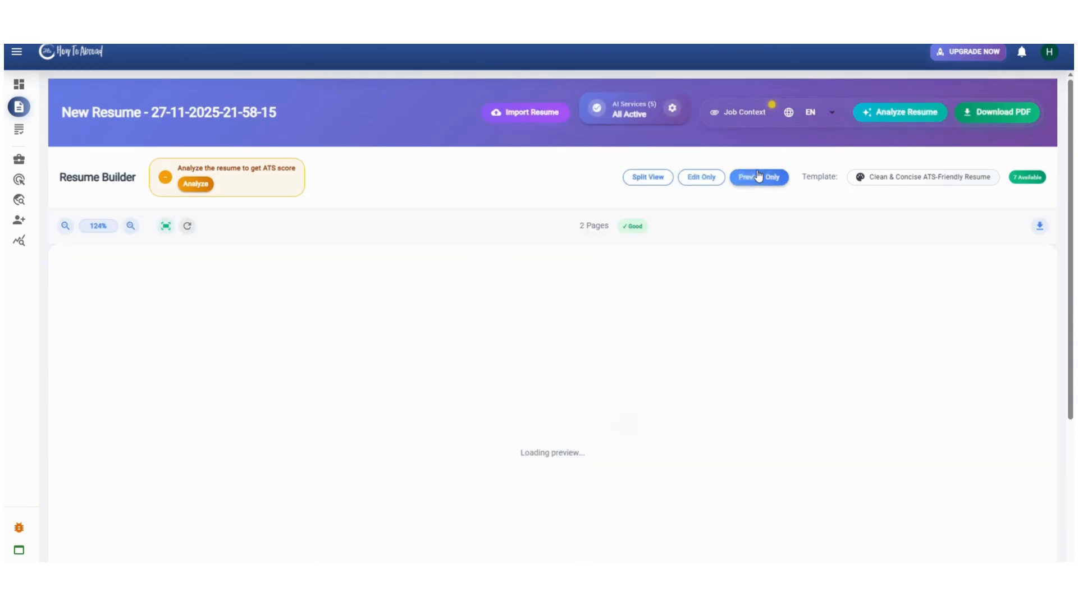
pyautogui.scroll(-3, 617, 443)
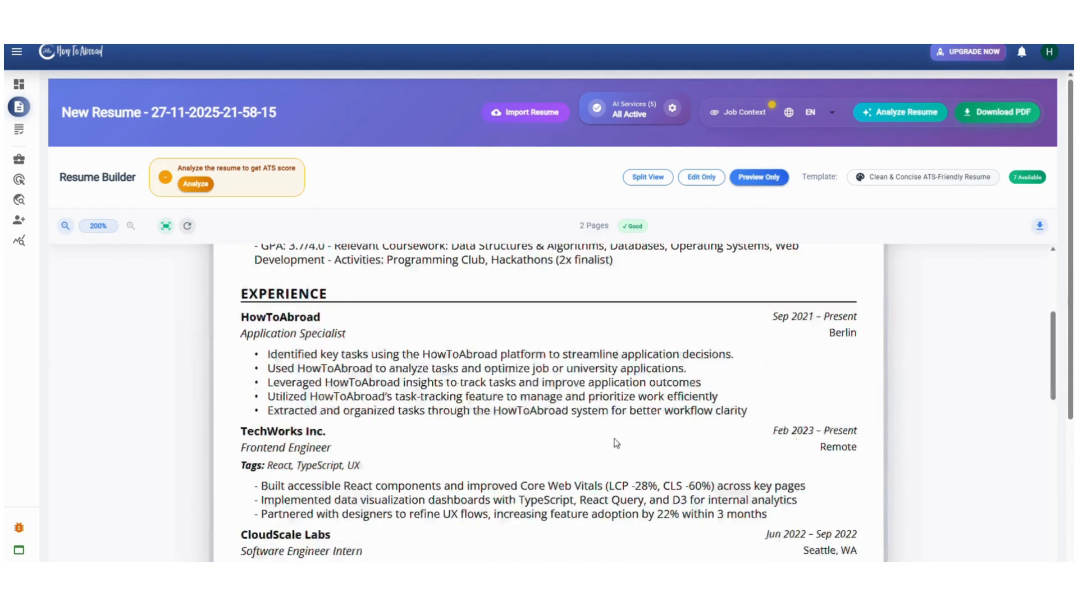
pyautogui.scroll(3, 617, 443)
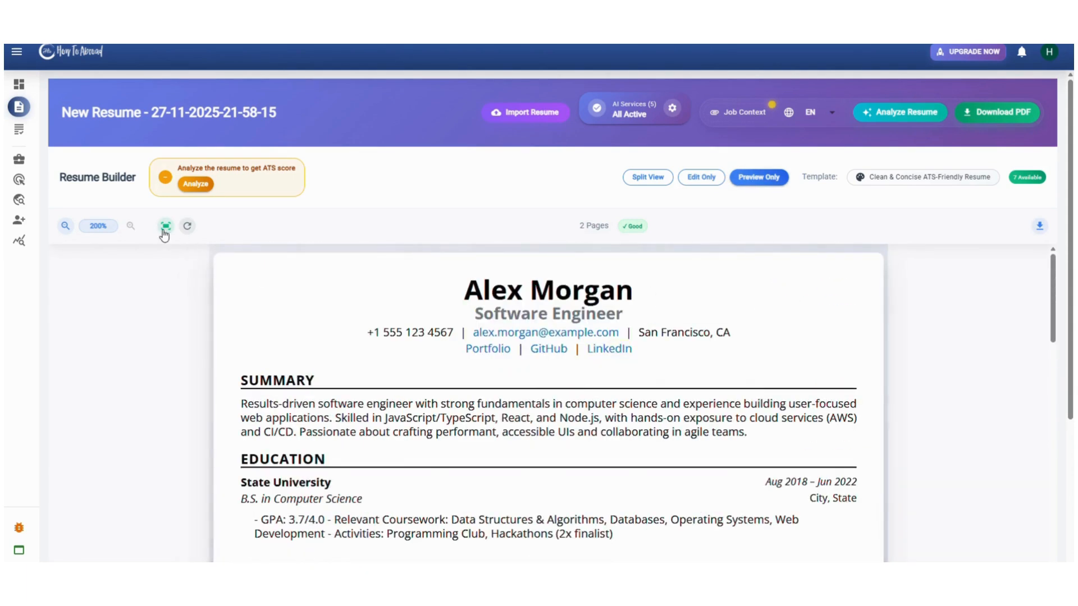
# Step: Return to the split layout with the preview fitted to its pane and the editing pane slightly widened
pyautogui.click(646, 191)
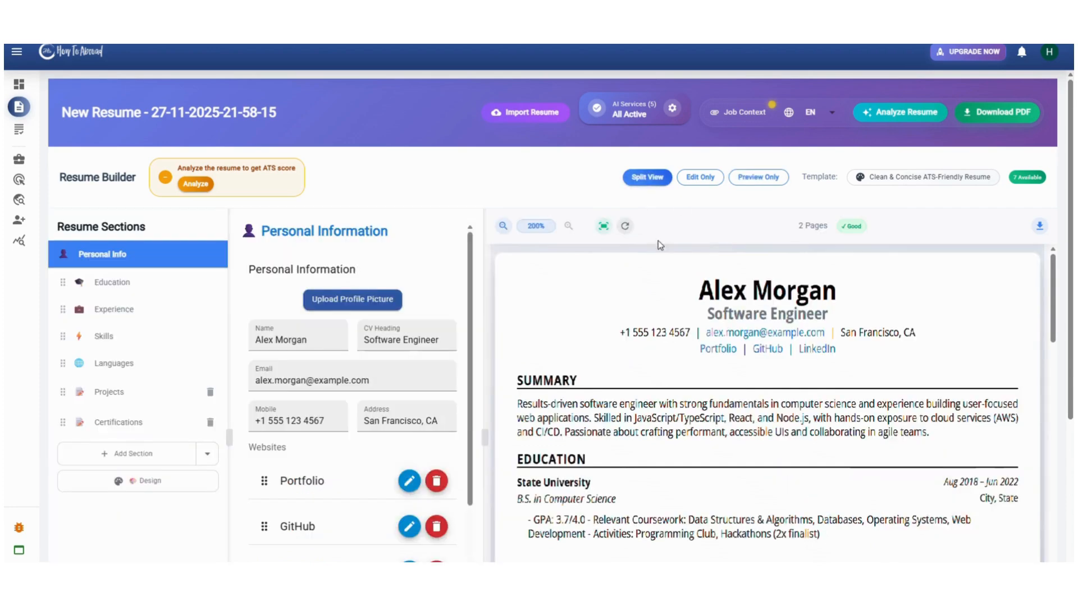
pyautogui.click(601, 227)
pyautogui.scroll(-2, 504, 360)
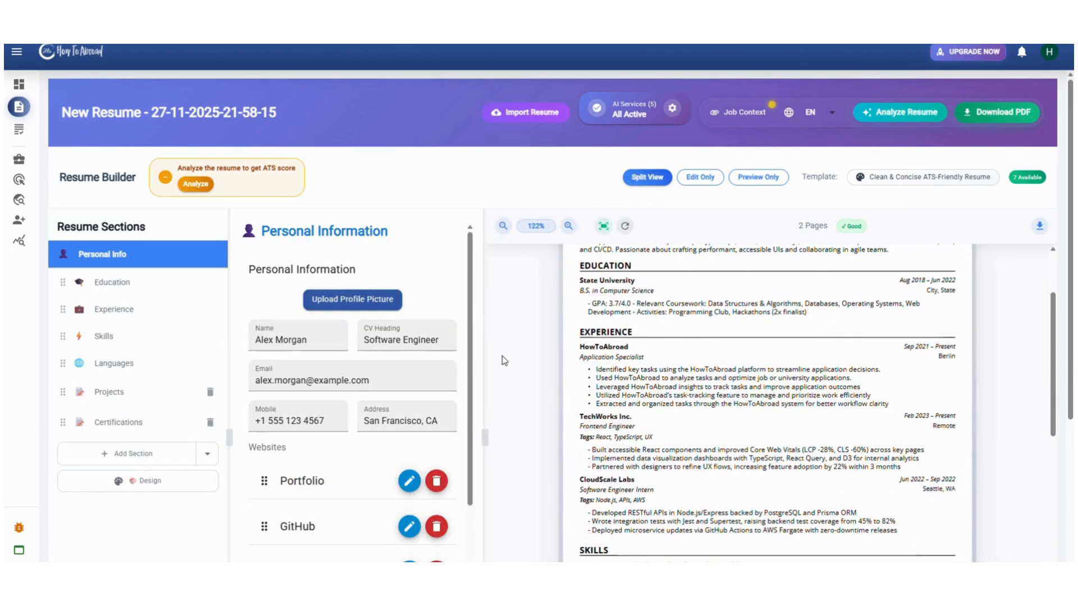
pyautogui.moveTo(485, 437); pyautogui.dragTo(497, 429)
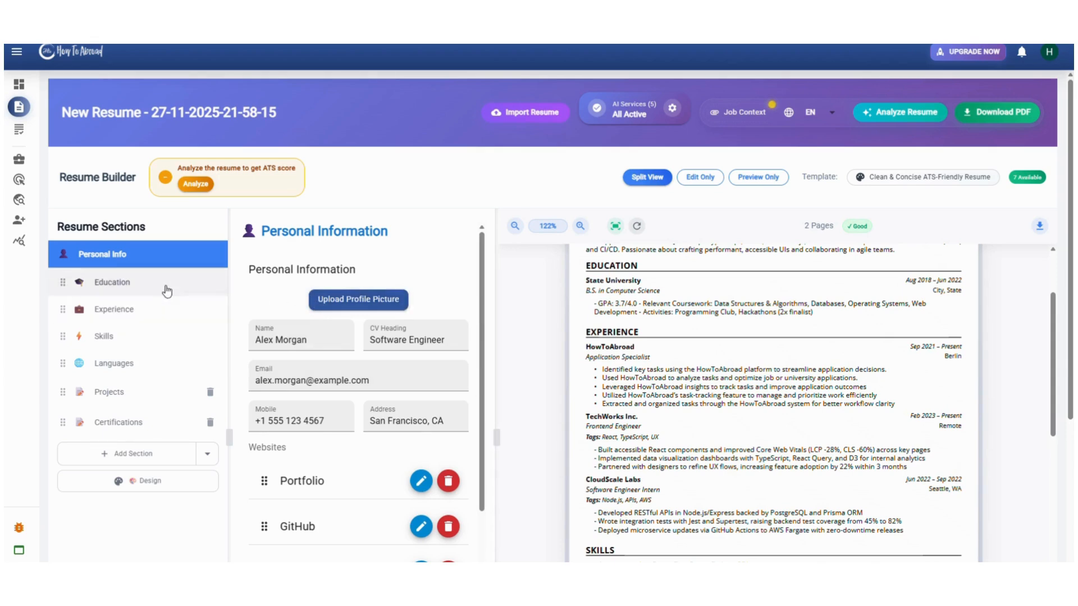
# Step: Import "batman resume.pdf" in English into the new resume and generate its content
pyautogui.click(538, 113)
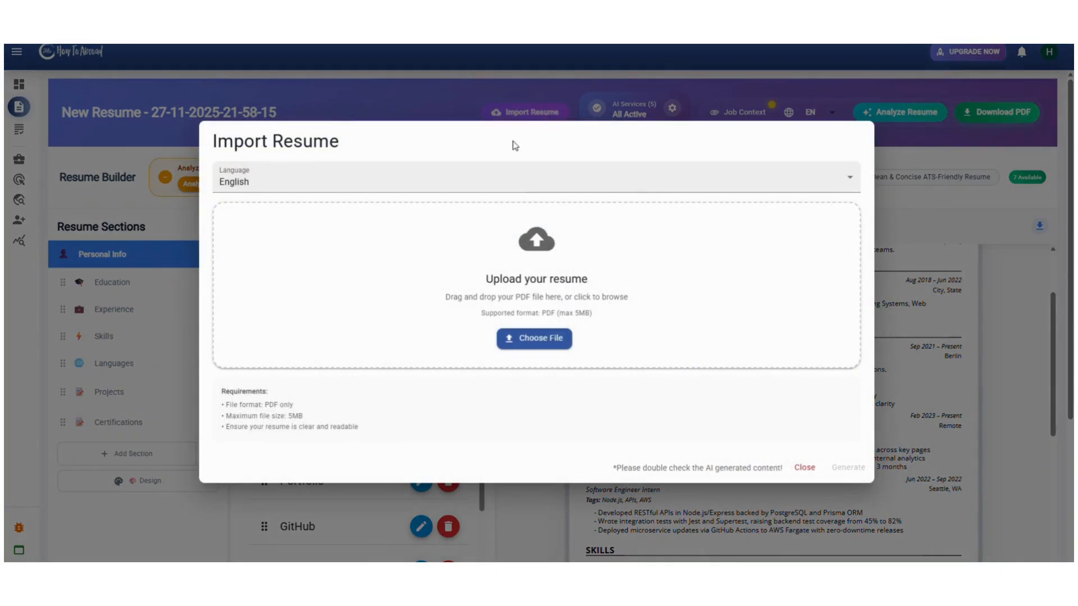
pyautogui.click(549, 348)
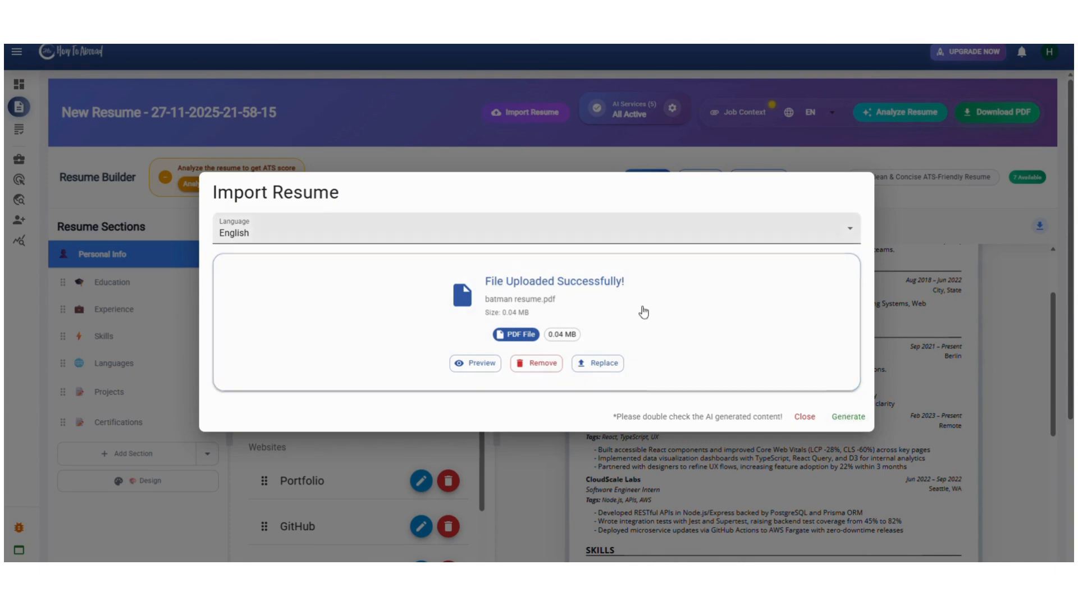
pyautogui.click(847, 417)
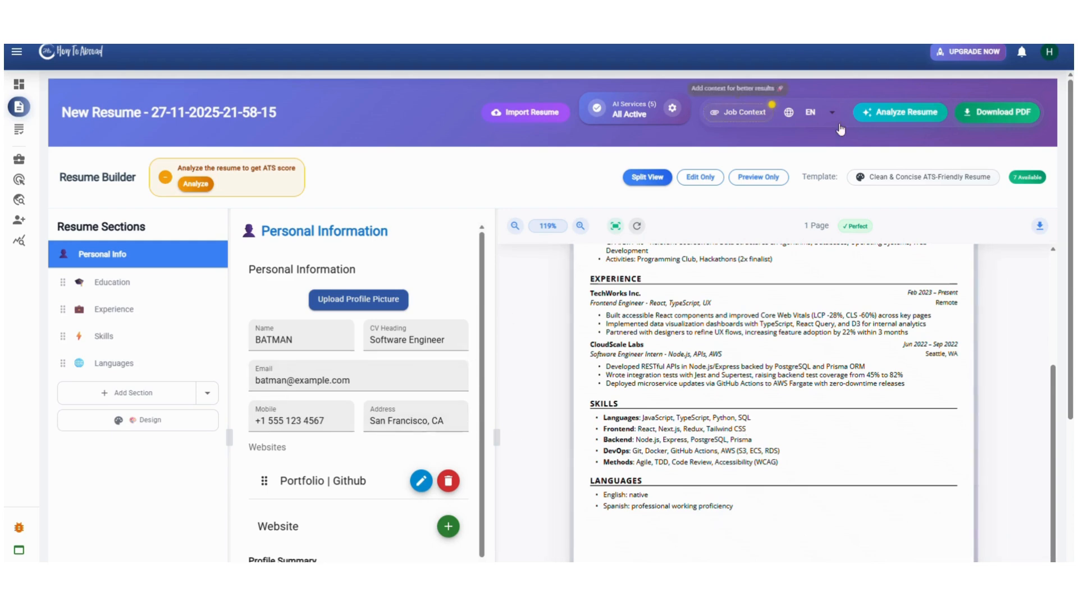
# Step: Open the new resume's design settings and toggle the first style option
pyautogui.click(158, 421)
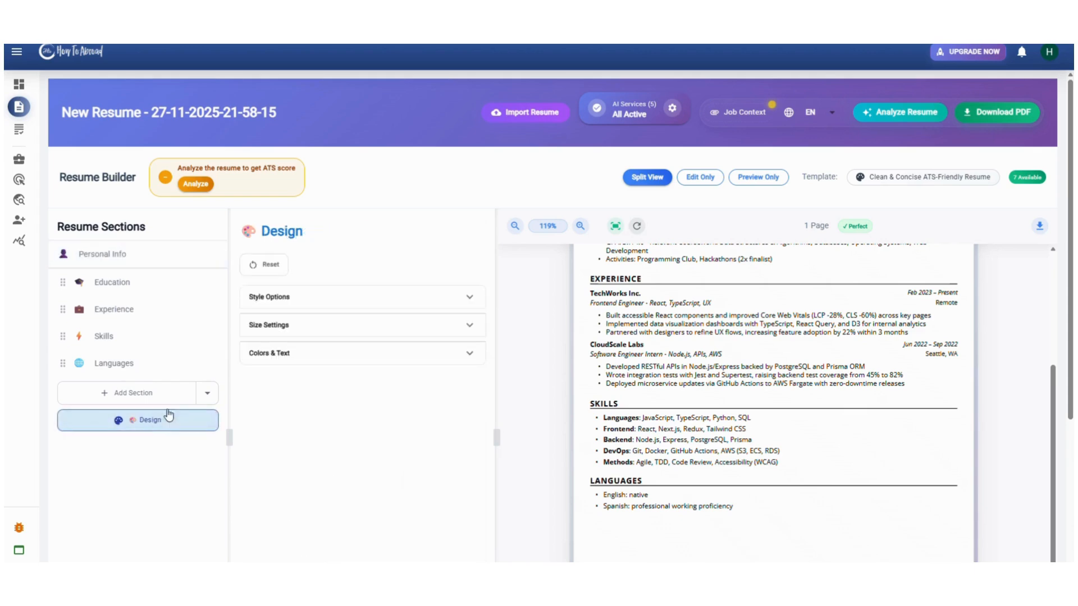
pyautogui.click(322, 306)
pyautogui.click(266, 333)
pyautogui.click(397, 306)
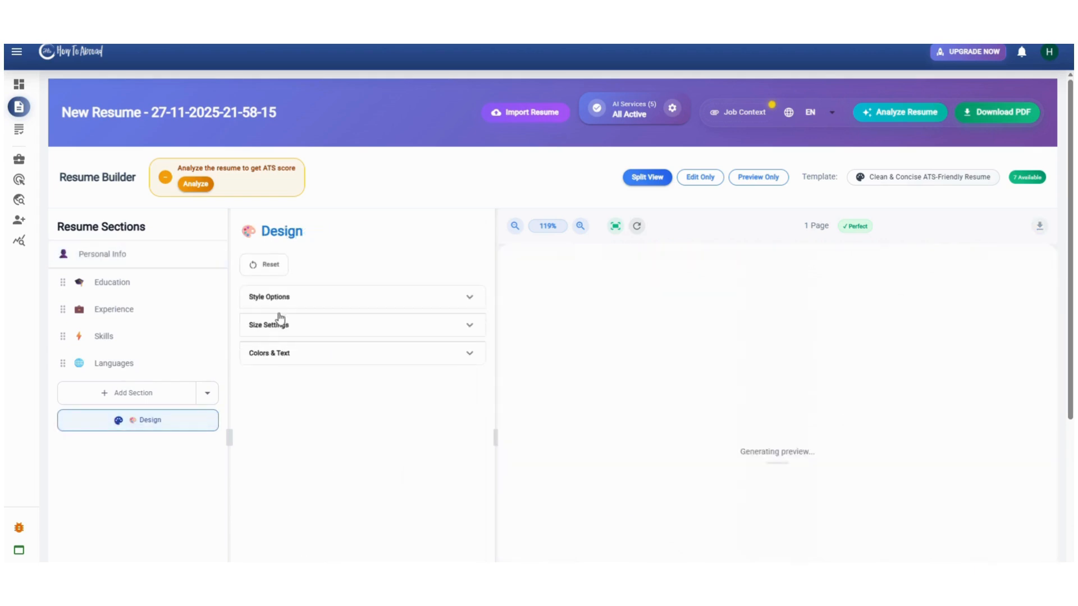
# Step: Slightly reduce the name text size and set the entry title size to 11 in the resume's size settings
pyautogui.click(308, 319)
pyautogui.scroll(-1, 332, 422)
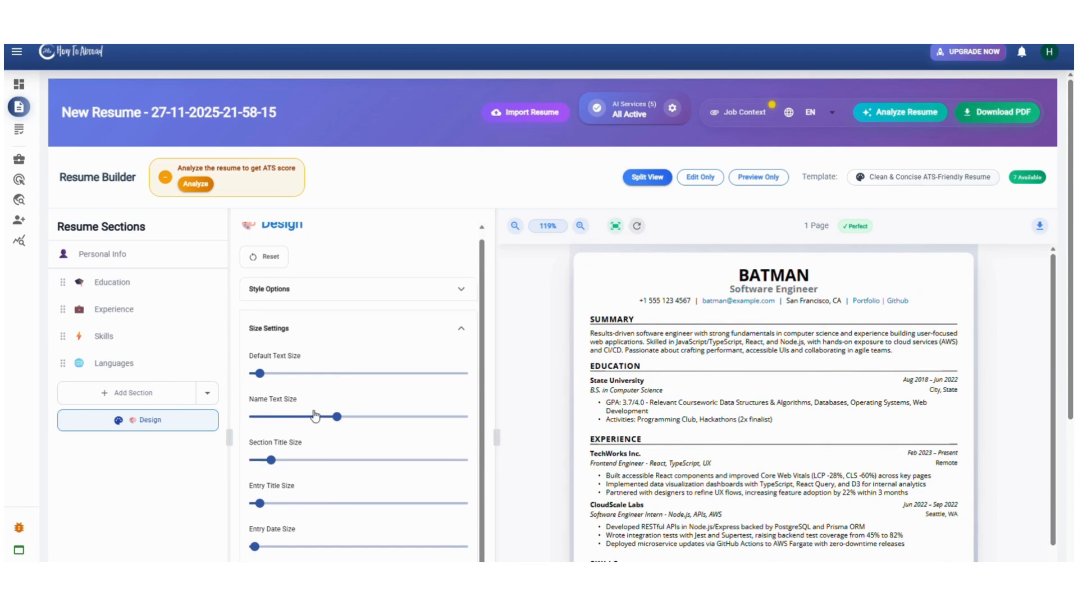
pyautogui.moveTo(330, 418); pyautogui.dragTo(321, 418)
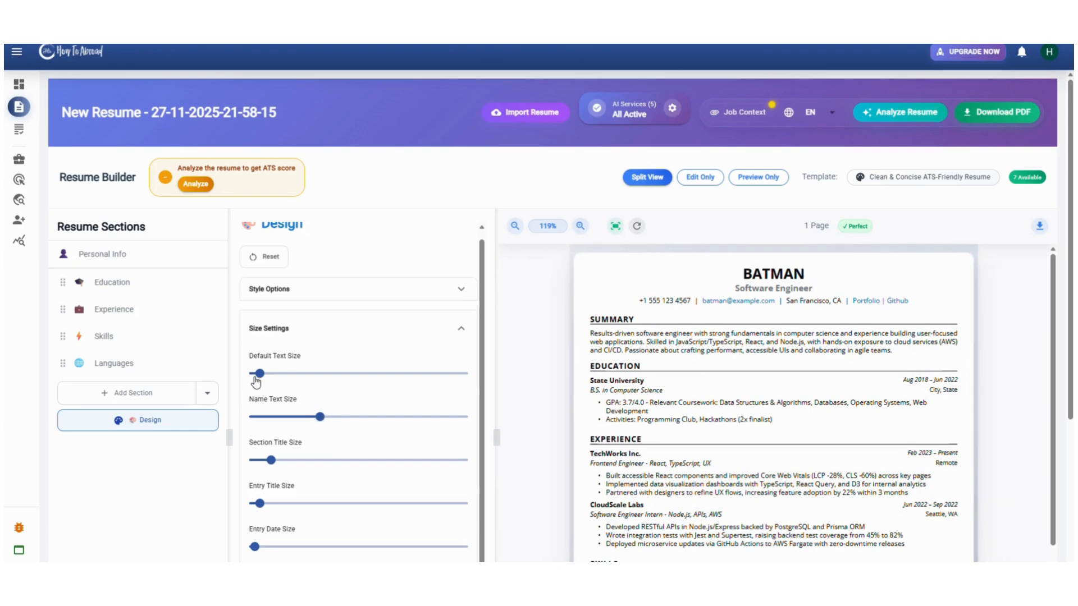
pyautogui.moveTo(261, 377)
pyautogui.scroll(-2, 337, 465)
pyautogui.moveTo(260, 395)
pyautogui.moveTo(260, 397); pyautogui.dragTo(265, 398)
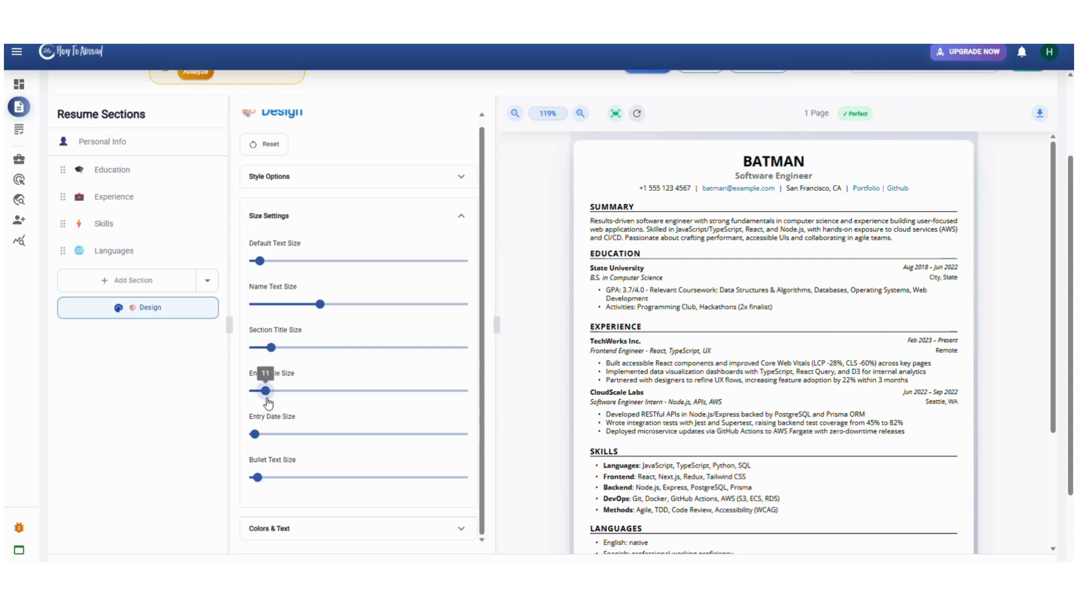
pyautogui.scroll(-3, 315, 393)
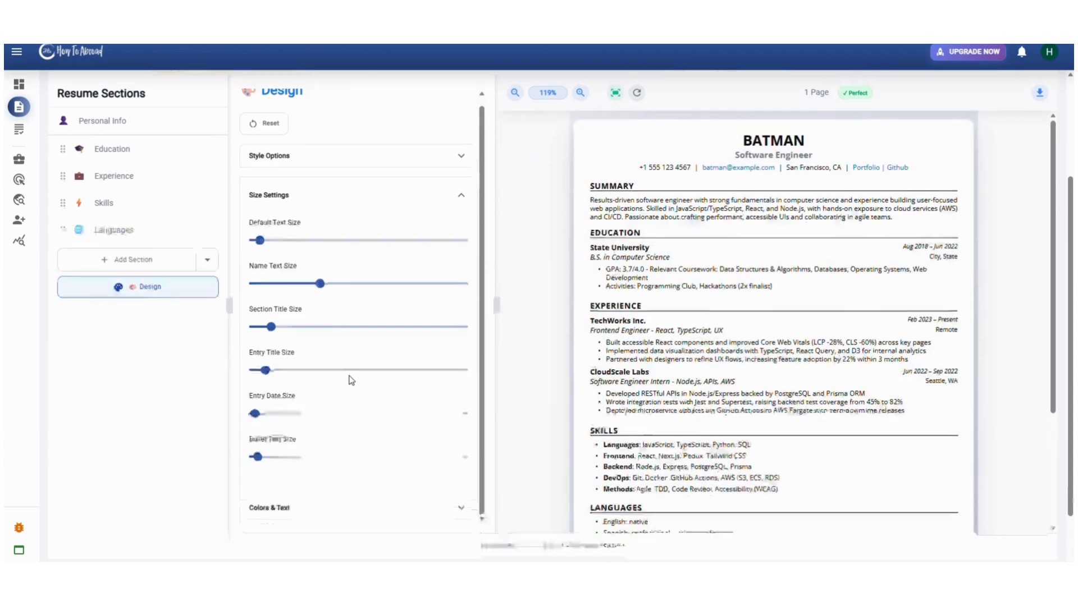
pyautogui.scroll(5, 336, 252)
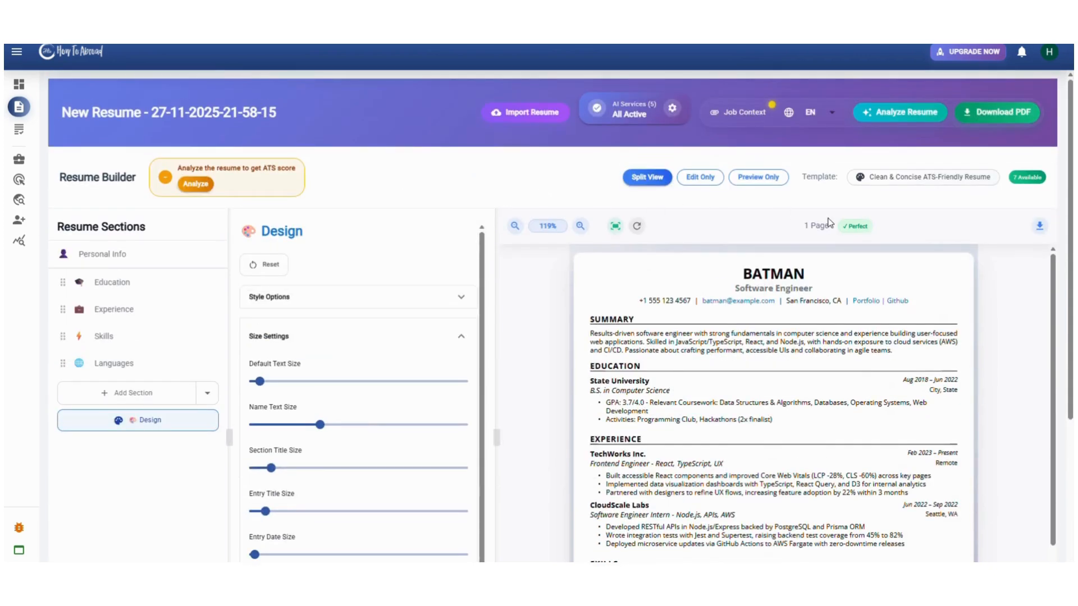
# Step: Switch the resume's template to European CV- Classic
pyautogui.click(904, 175)
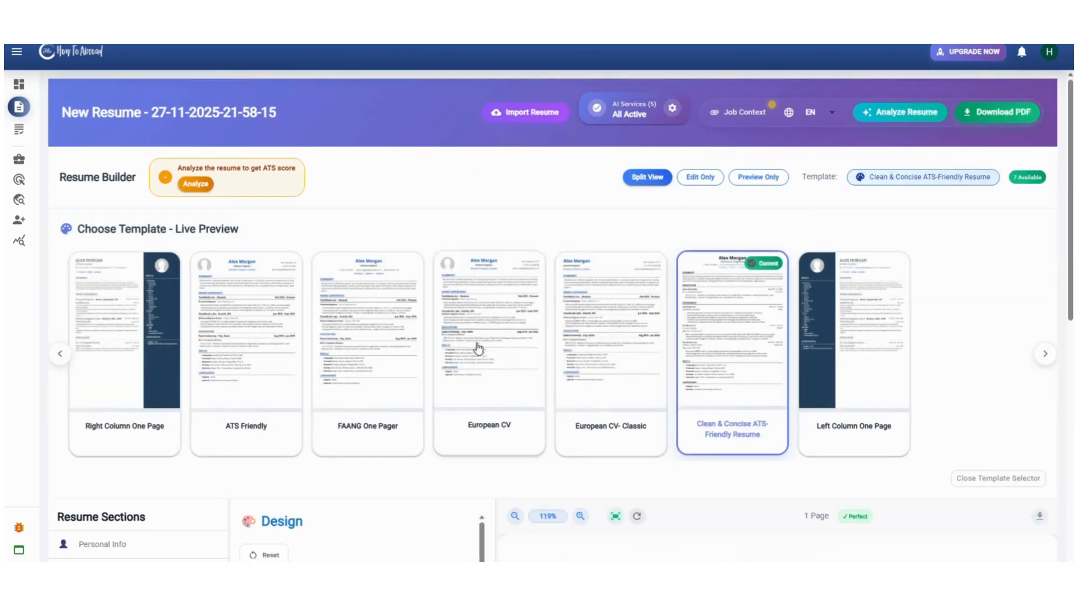
pyautogui.click(608, 311)
pyautogui.click(652, 350)
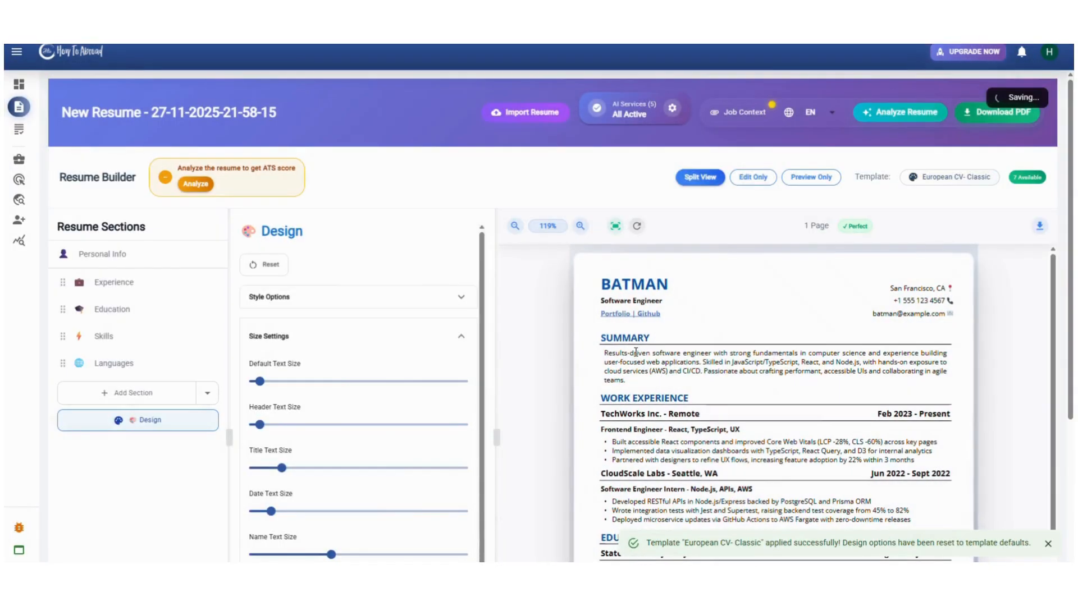
# Step: Slightly increase the header text size in the resume's size settings
pyautogui.moveTo(260, 383)
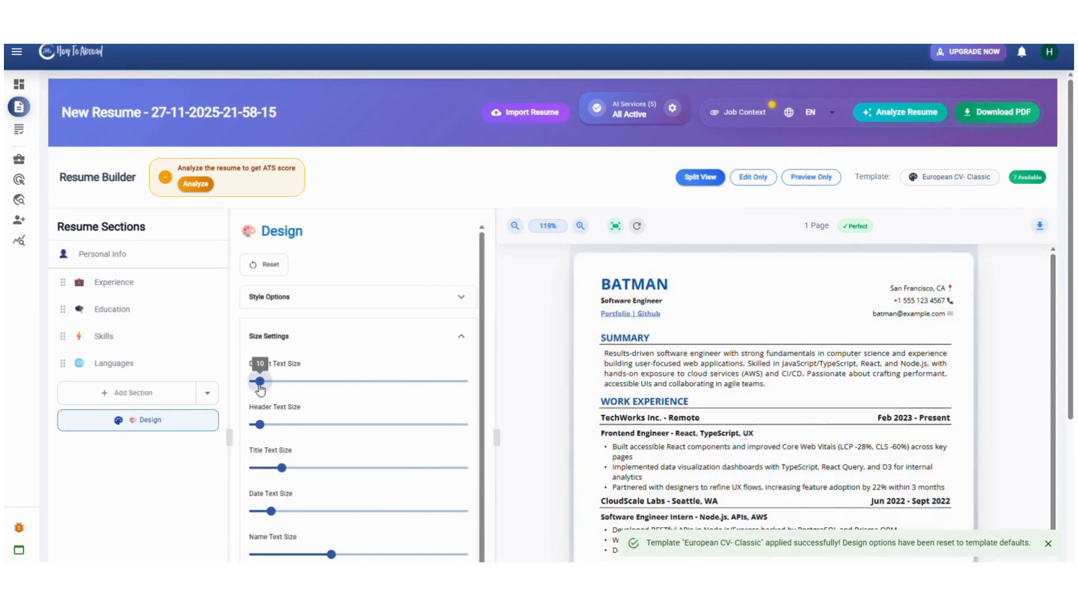
pyautogui.moveTo(260, 426); pyautogui.dragTo(266, 426)
pyautogui.scroll(-1, 292, 444)
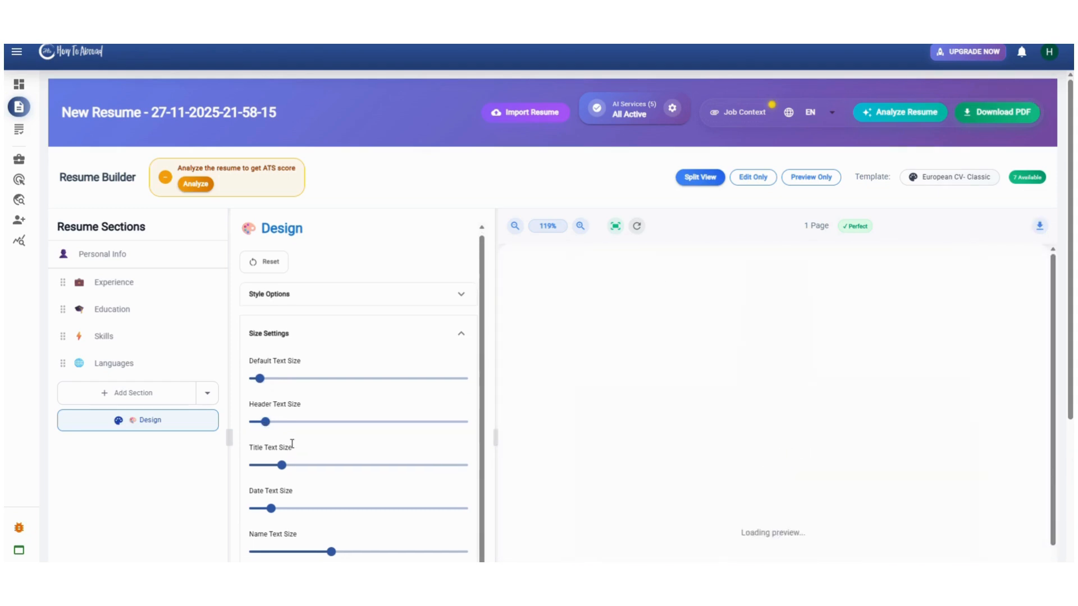
# Step: Look at the template's style options and the resume's Languages and Experience sections
pyautogui.click(319, 294)
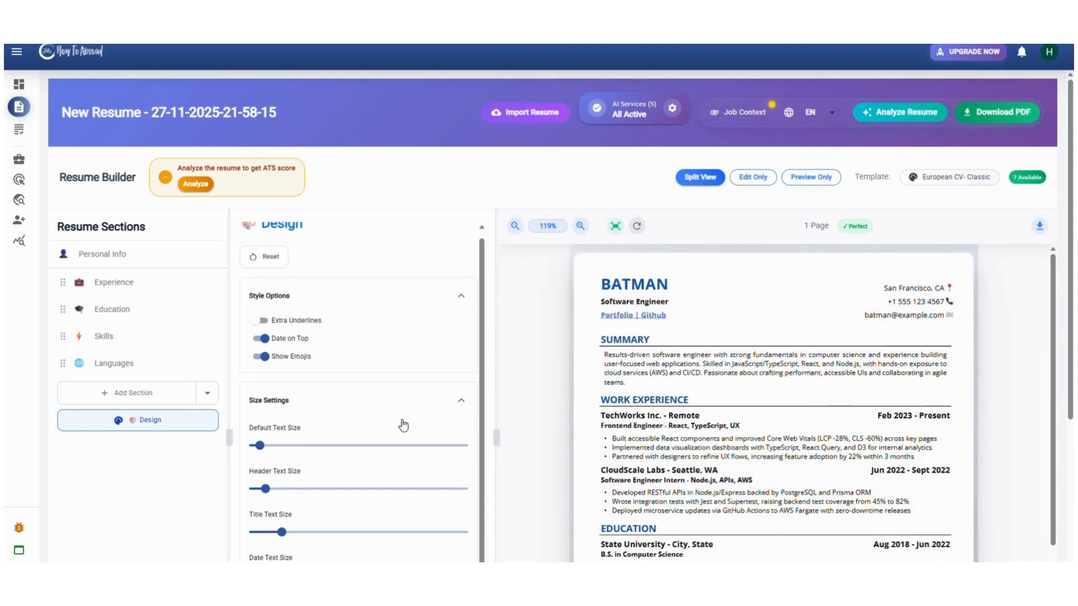
pyautogui.click(150, 370)
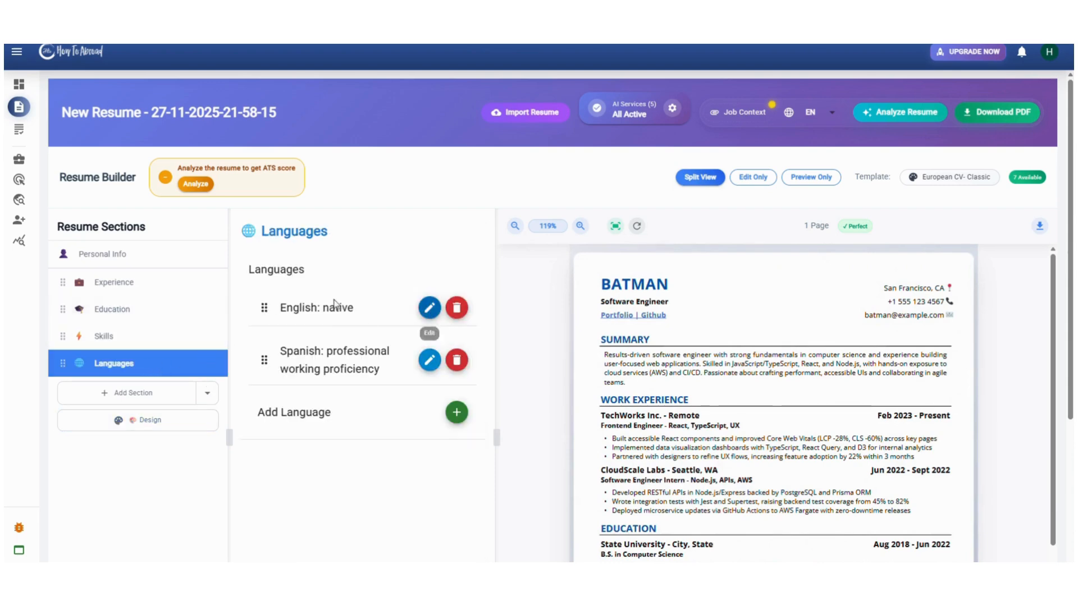
pyautogui.click(150, 292)
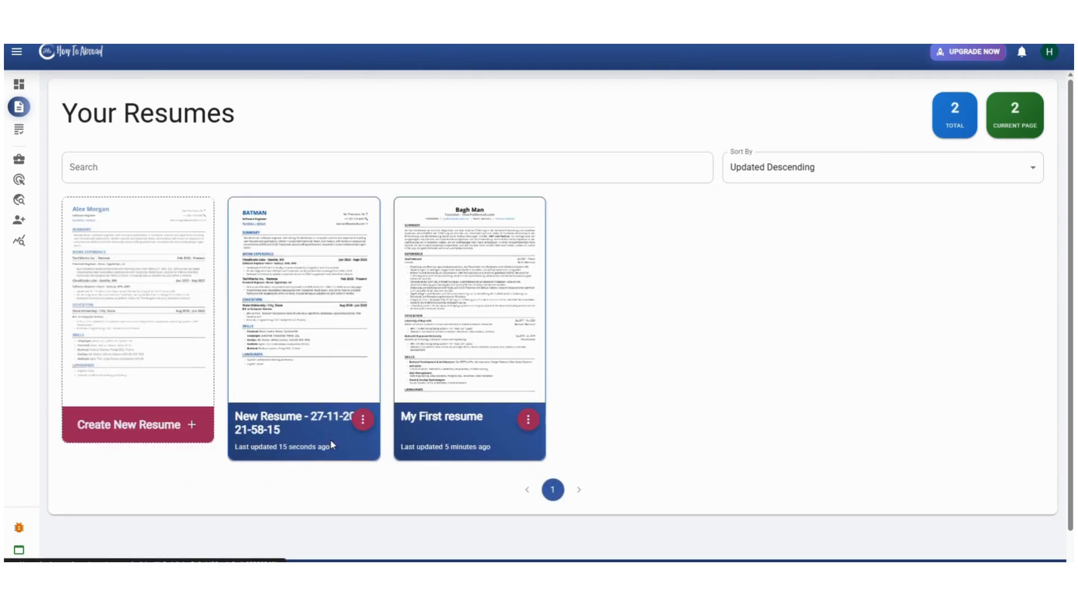
# Step: Open the resume named My First resume from the list of saved resumes
pyautogui.click(312, 321)
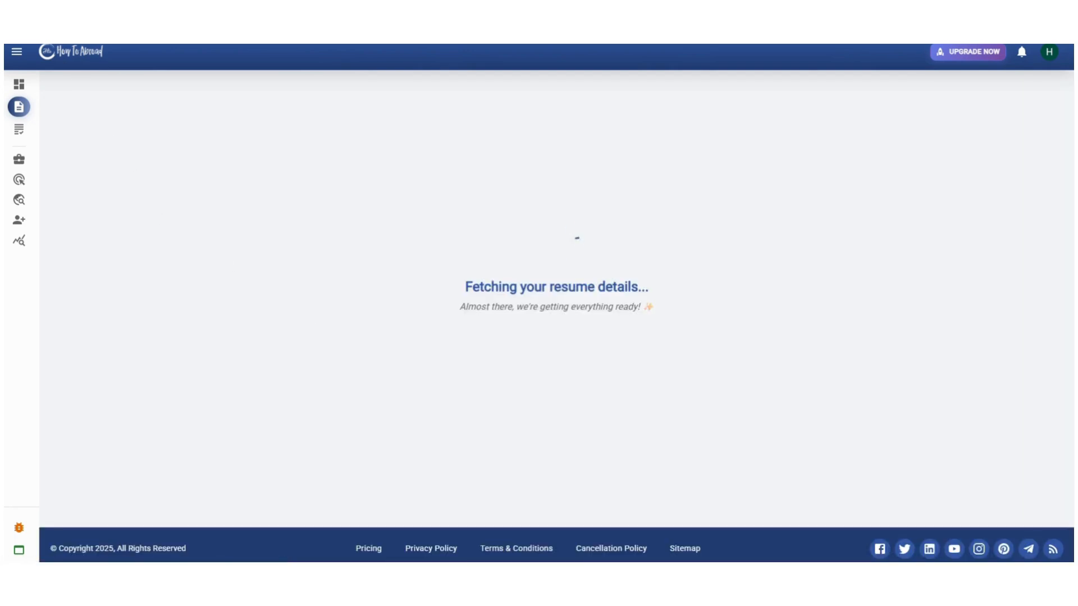
pyautogui.click(16, 23)
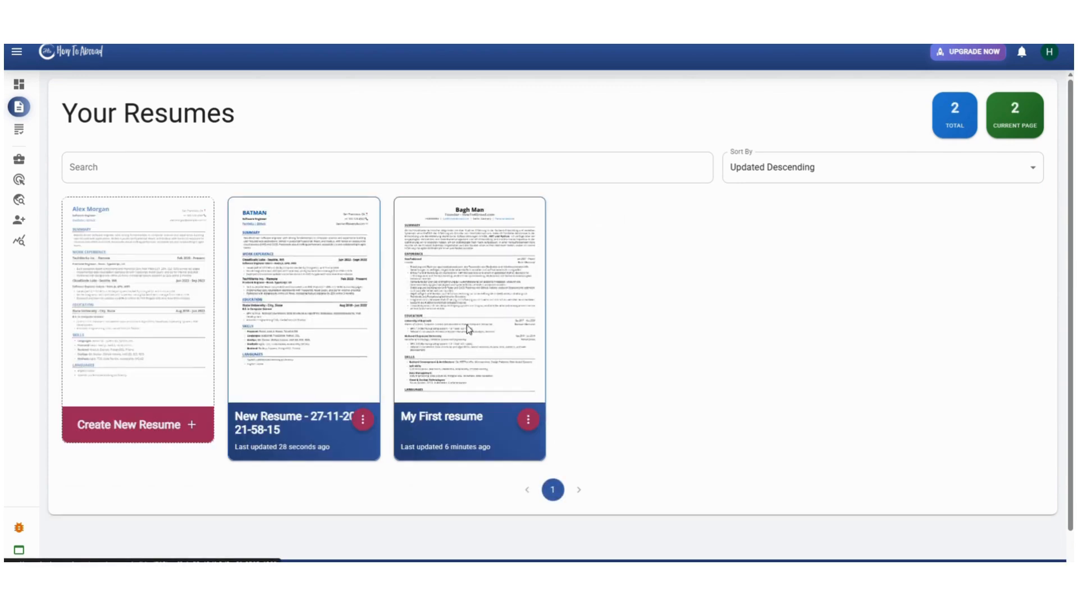
pyautogui.click(468, 329)
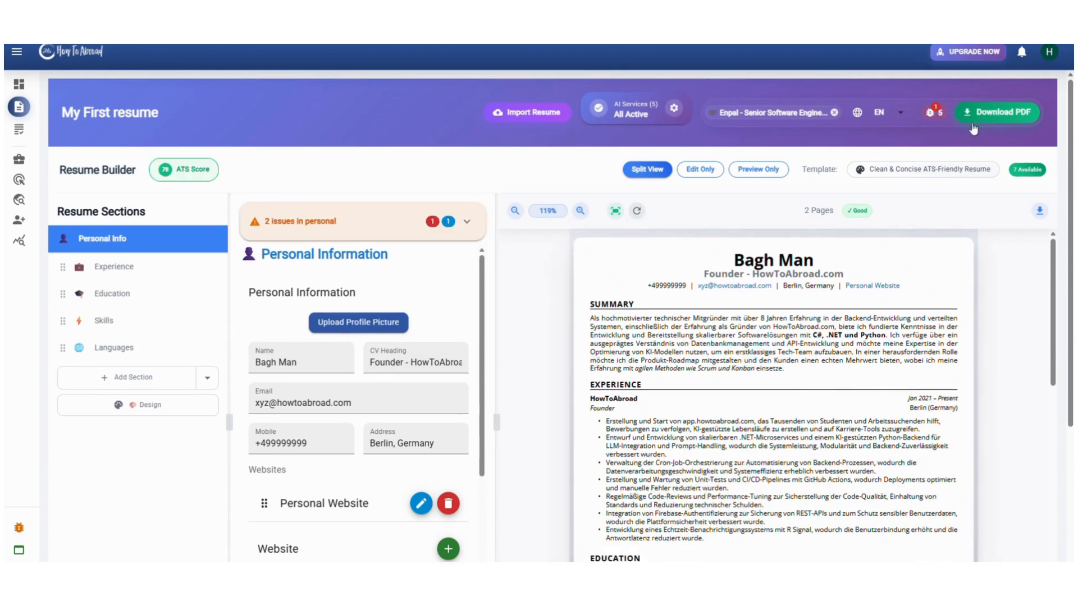
# Step: Open the AI problems analysis and read the urgent, critical and optional issues with their suggested fixes
pyautogui.click(934, 112)
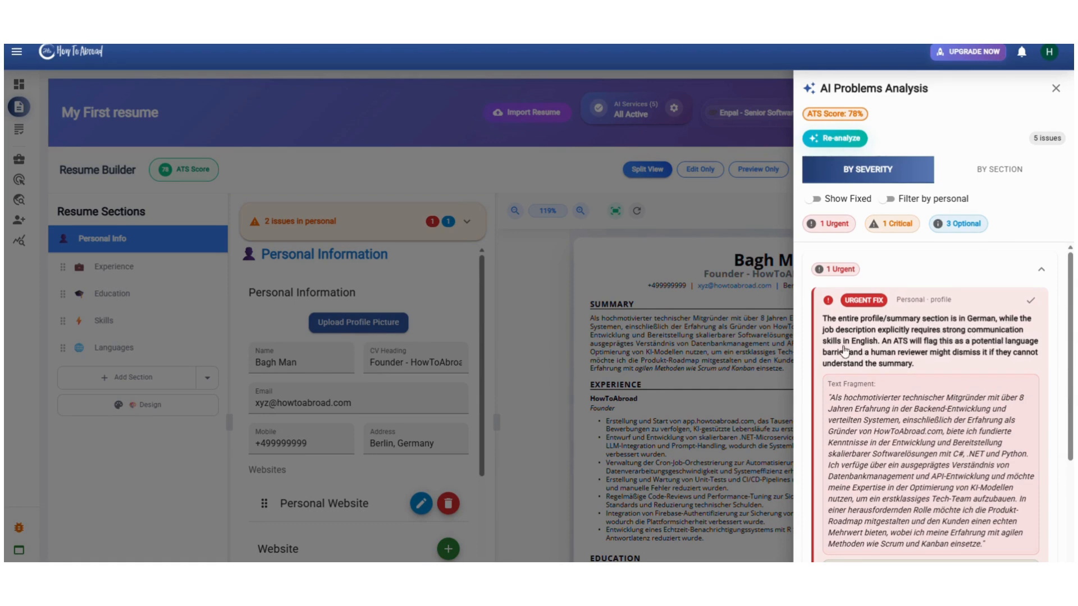
pyautogui.scroll(-3, 943, 373)
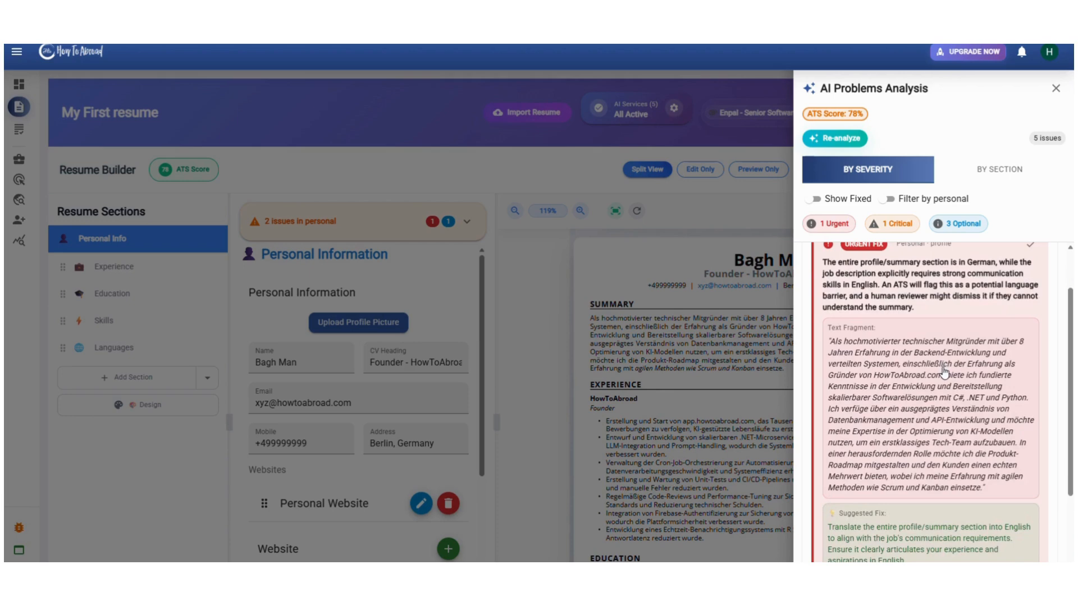
pyautogui.click(921, 519)
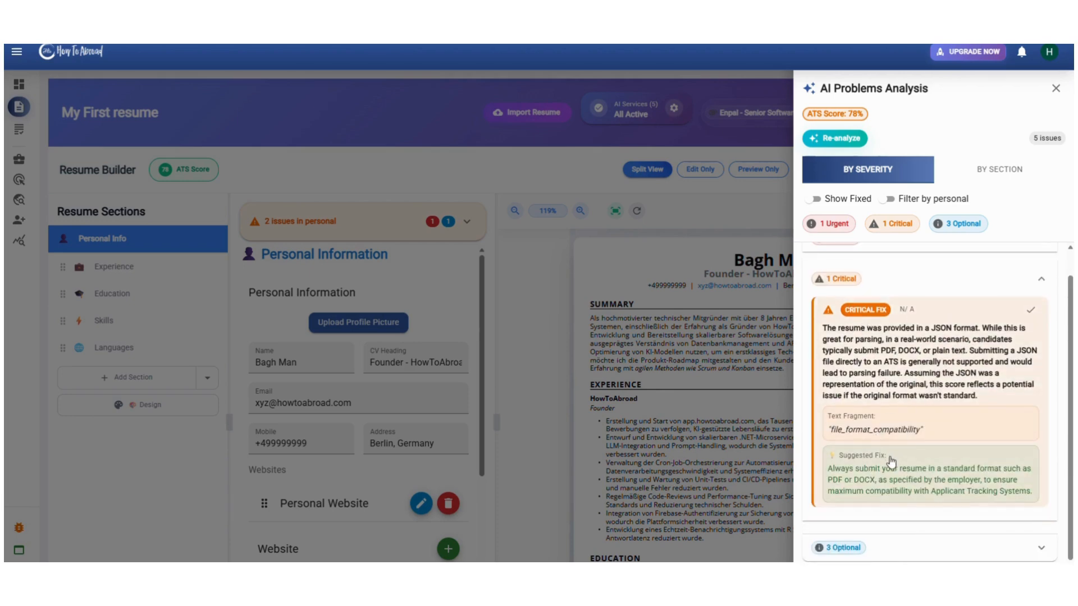
pyautogui.click(936, 539)
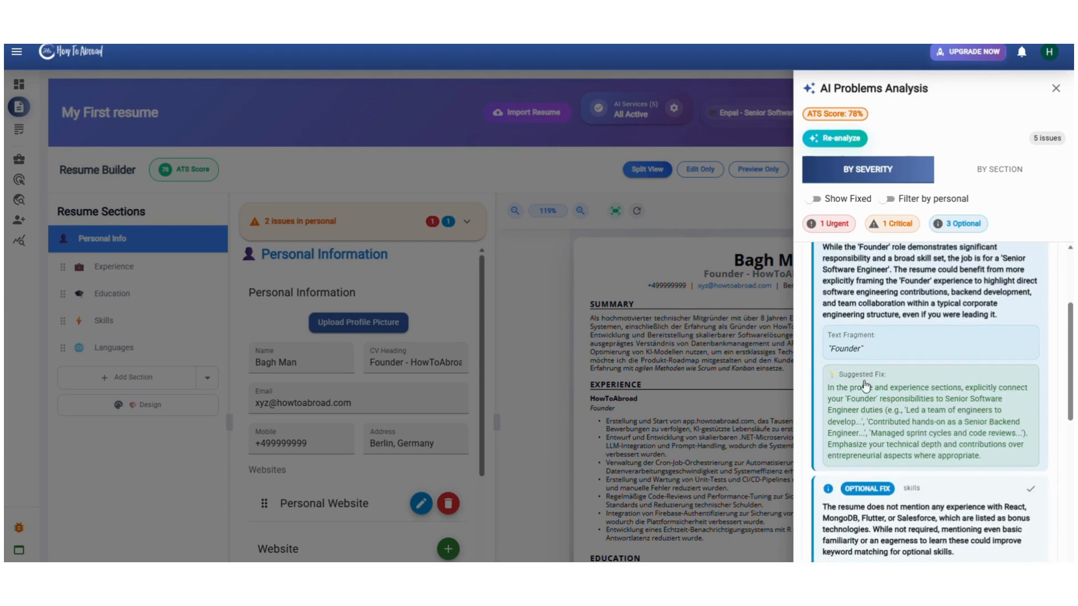
pyautogui.scroll(-5, 921, 432)
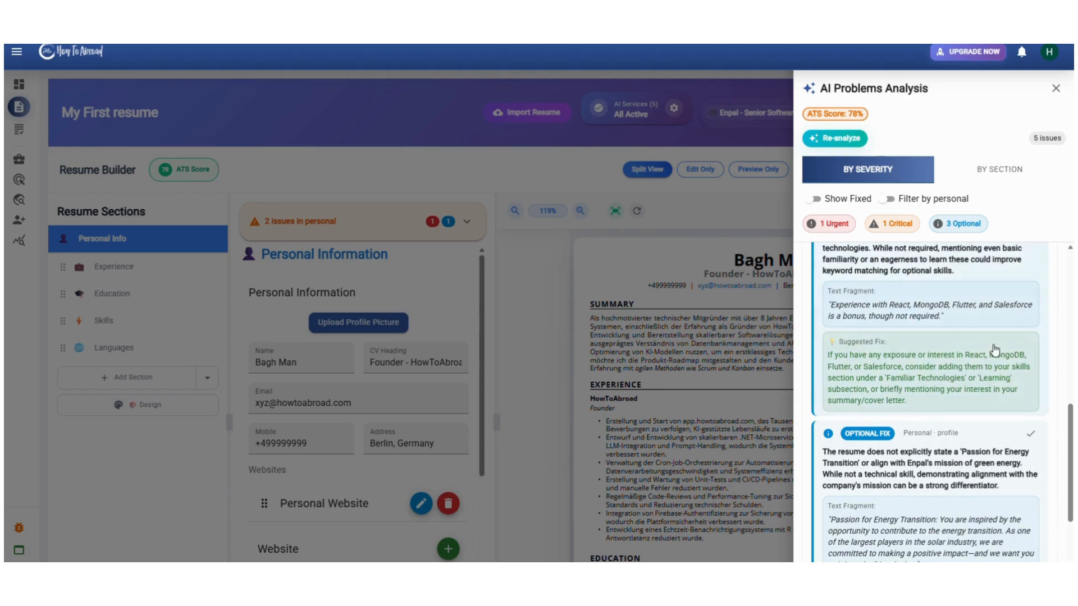
# Step: Mark the urgent issue about the German-language profile summary as fixed
pyautogui.scroll(10, 994, 350)
pyautogui.click(1036, 264)
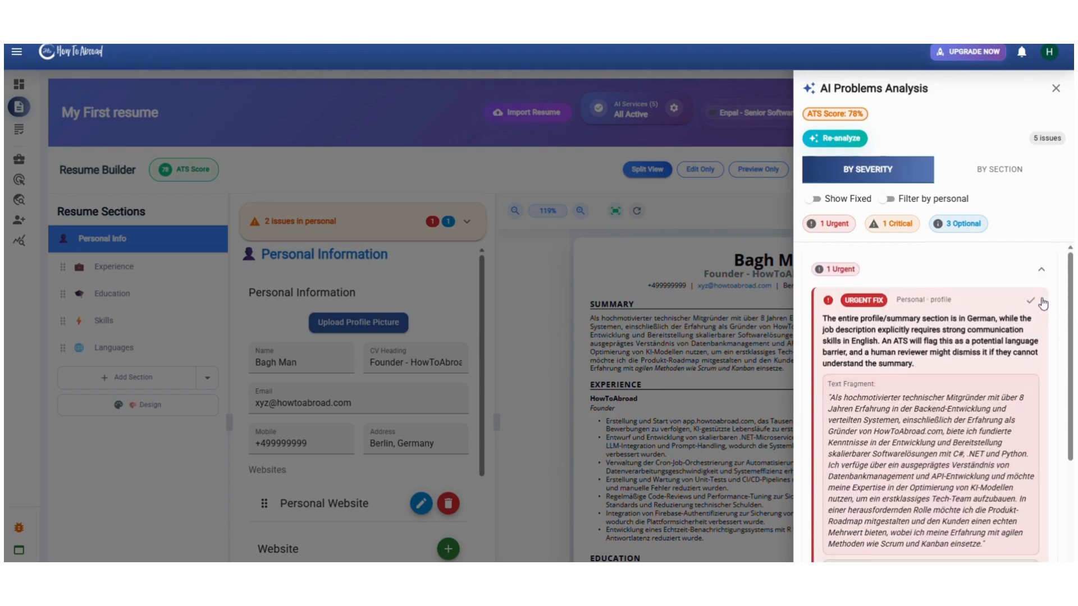
pyautogui.click(1032, 300)
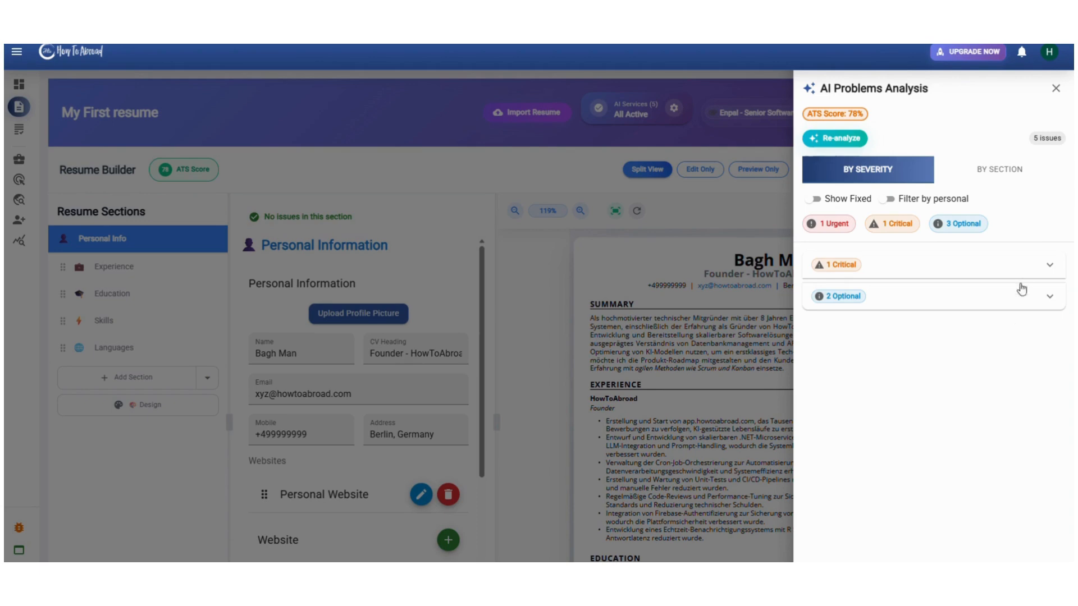
# Step: Look at the remaining optional issues and try the filters for fixed issues and the personal section
pyautogui.click(967, 229)
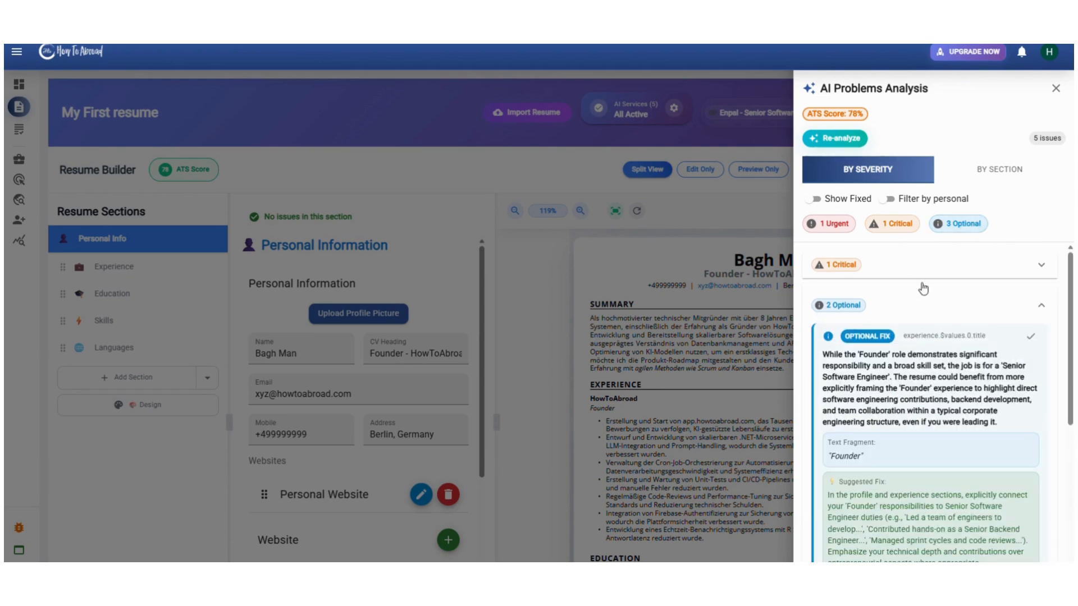
pyautogui.click(817, 200)
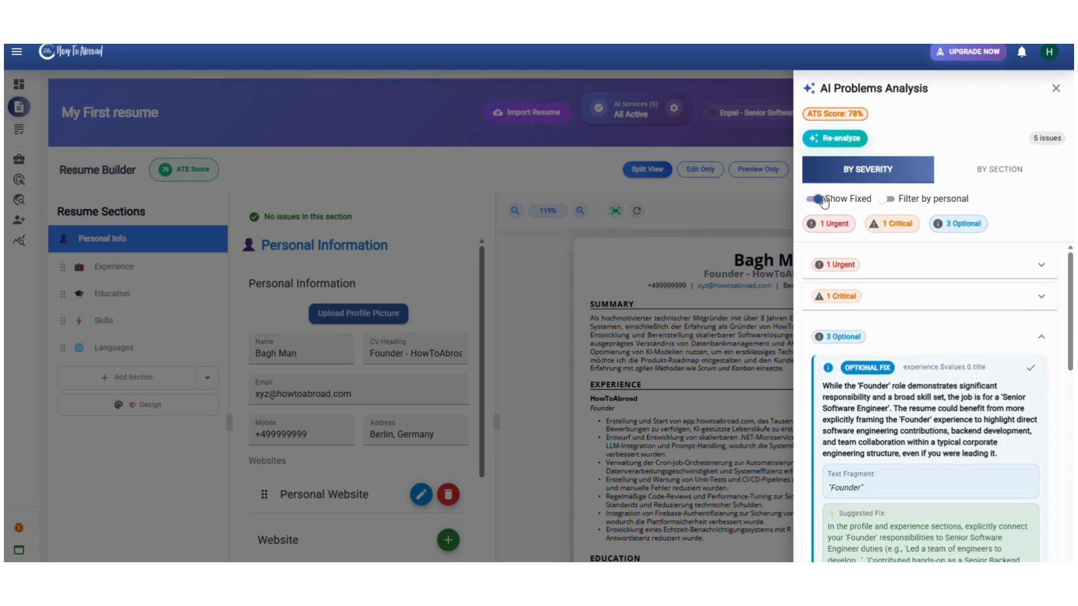
pyautogui.click(817, 200)
pyautogui.click(887, 199)
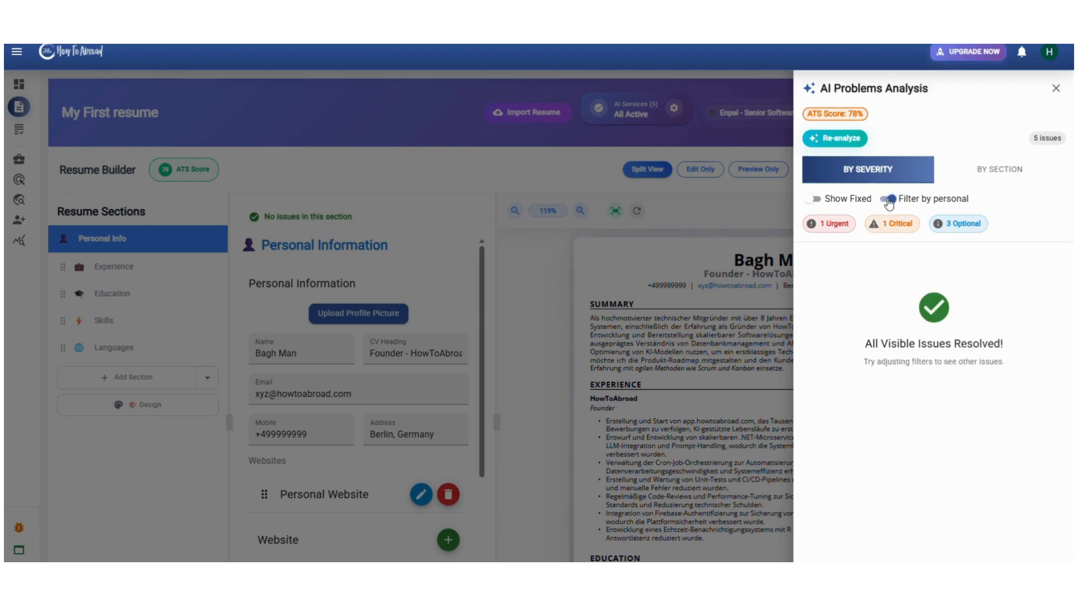
pyautogui.click(888, 200)
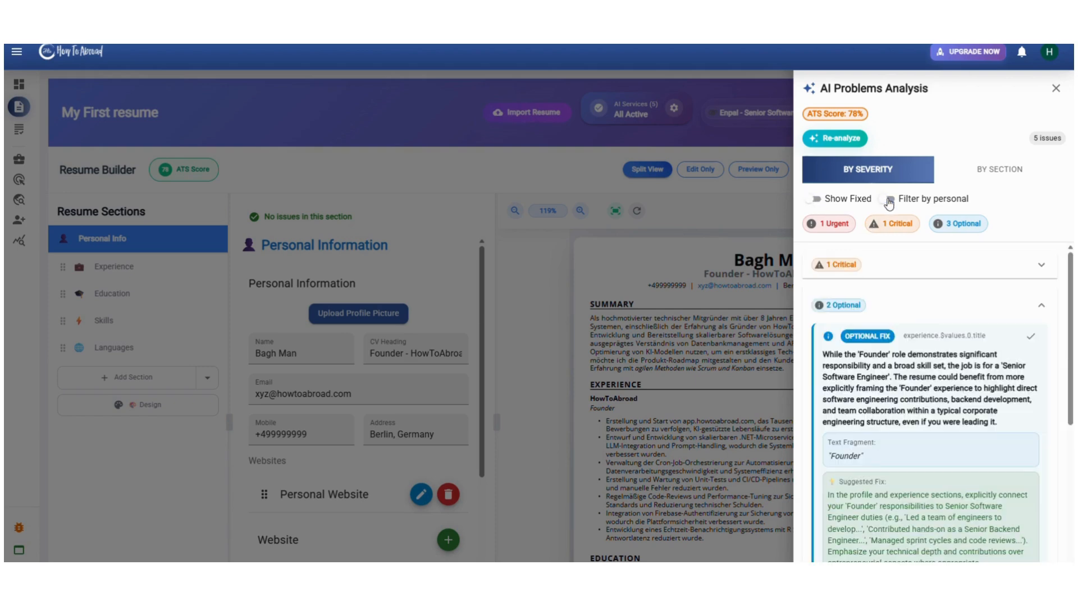
pyautogui.click(954, 306)
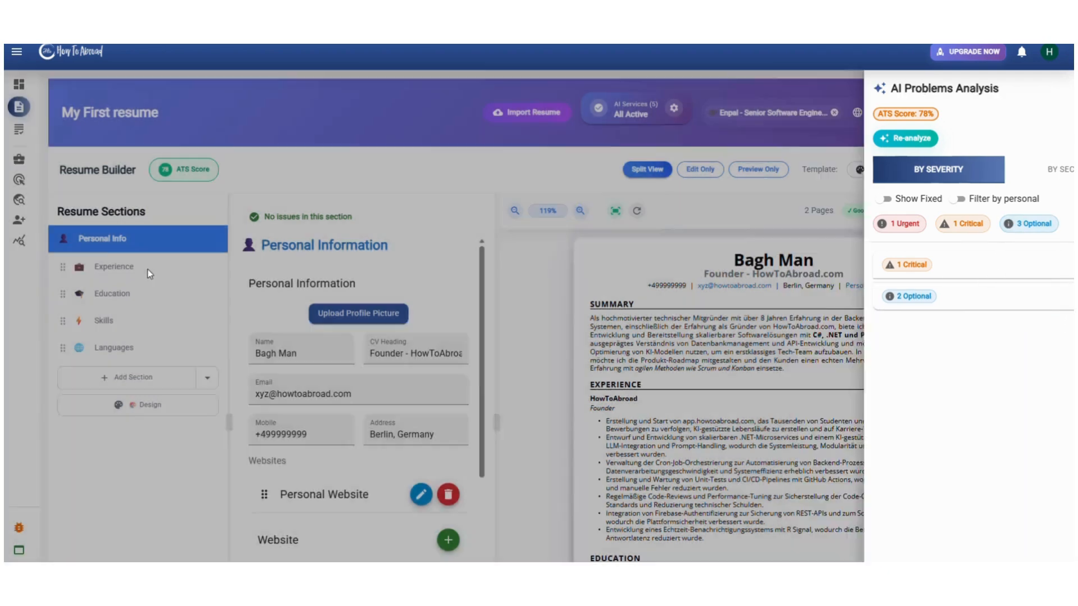
# Step: Mark the optional issue in the Experience section as fixed, and check the Skills and Languages sections for issues
pyautogui.click(147, 268)
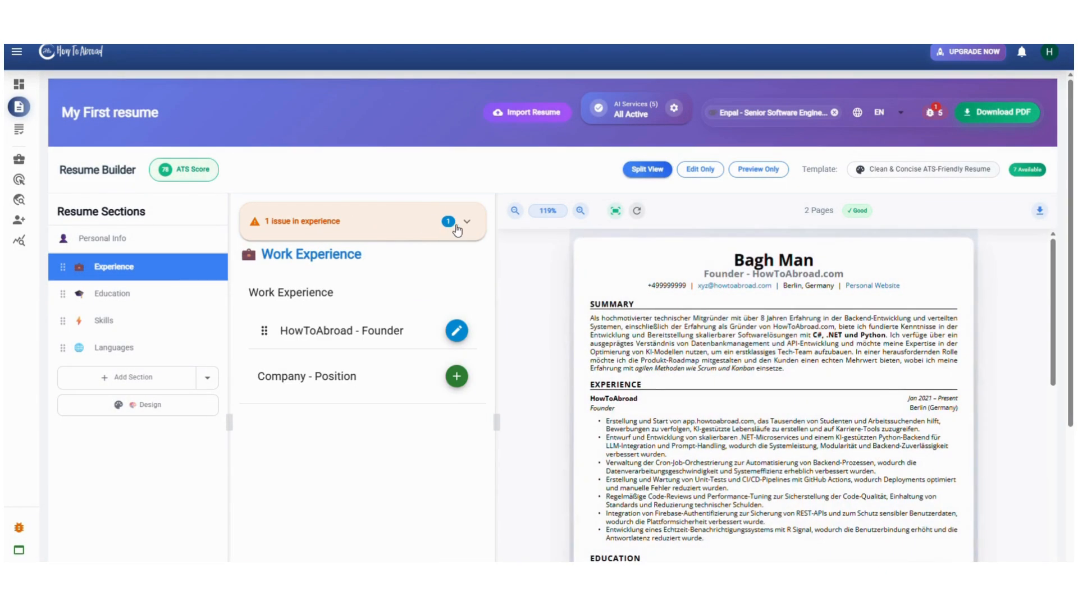
pyautogui.click(458, 222)
pyautogui.click(462, 297)
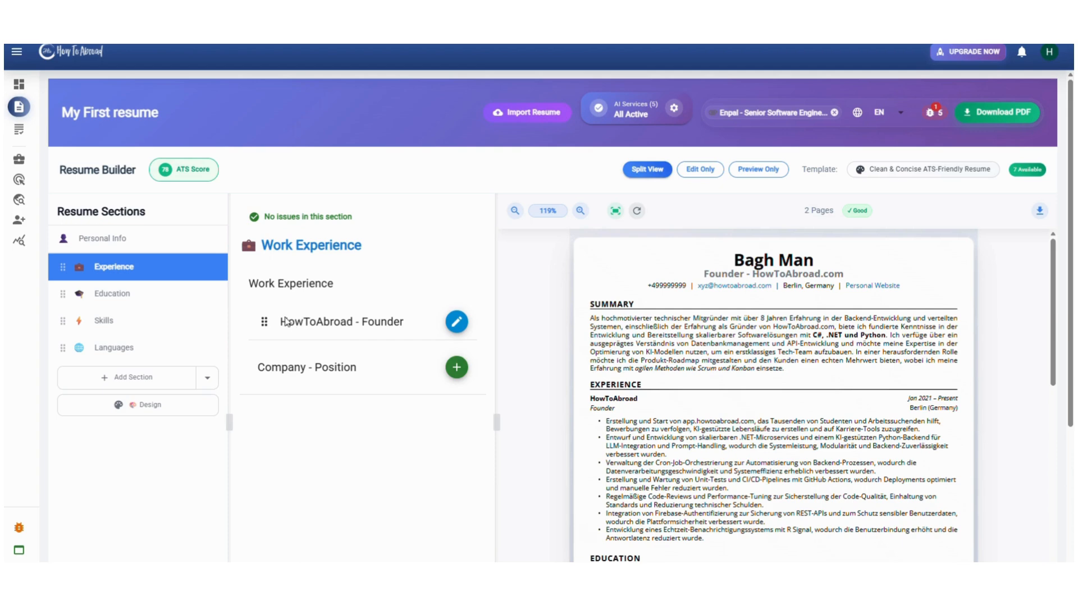
pyautogui.click(132, 322)
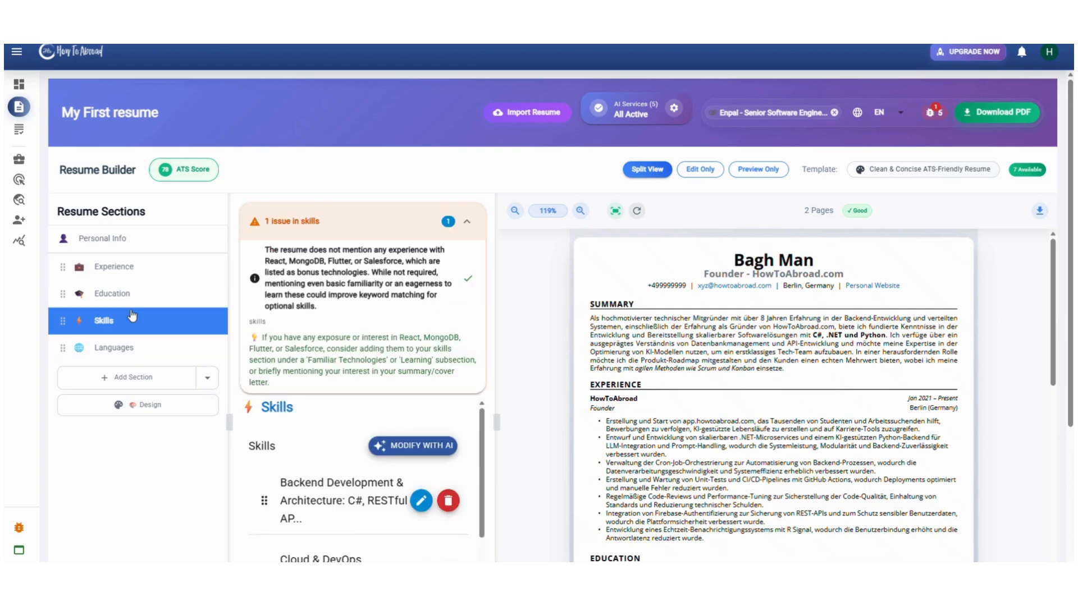
pyautogui.click(191, 344)
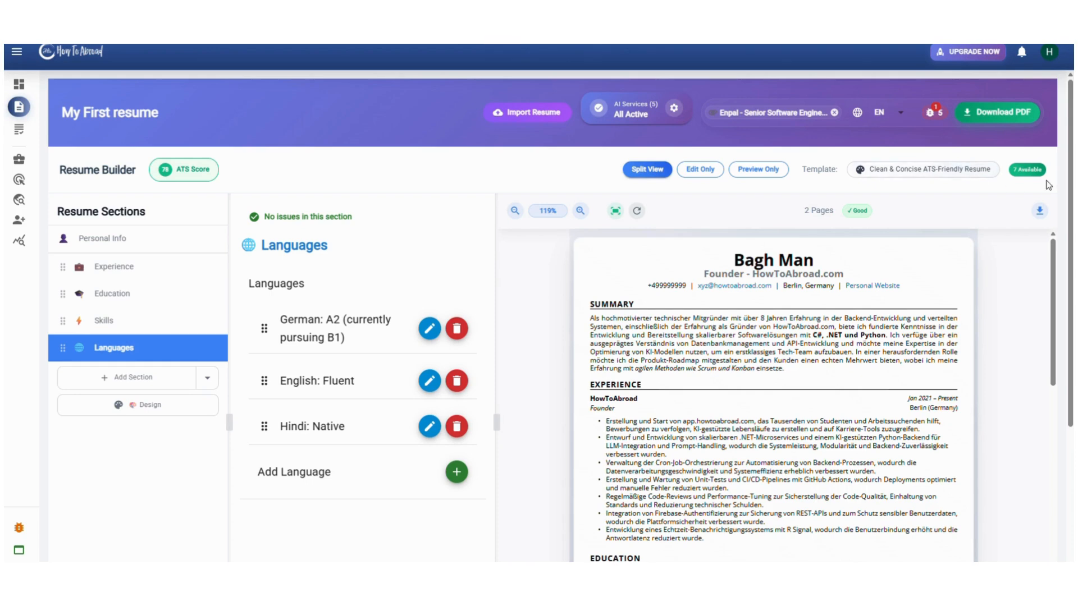
# Step: Download My First resume as a PDF and open the file to check its pages
pyautogui.click(999, 110)
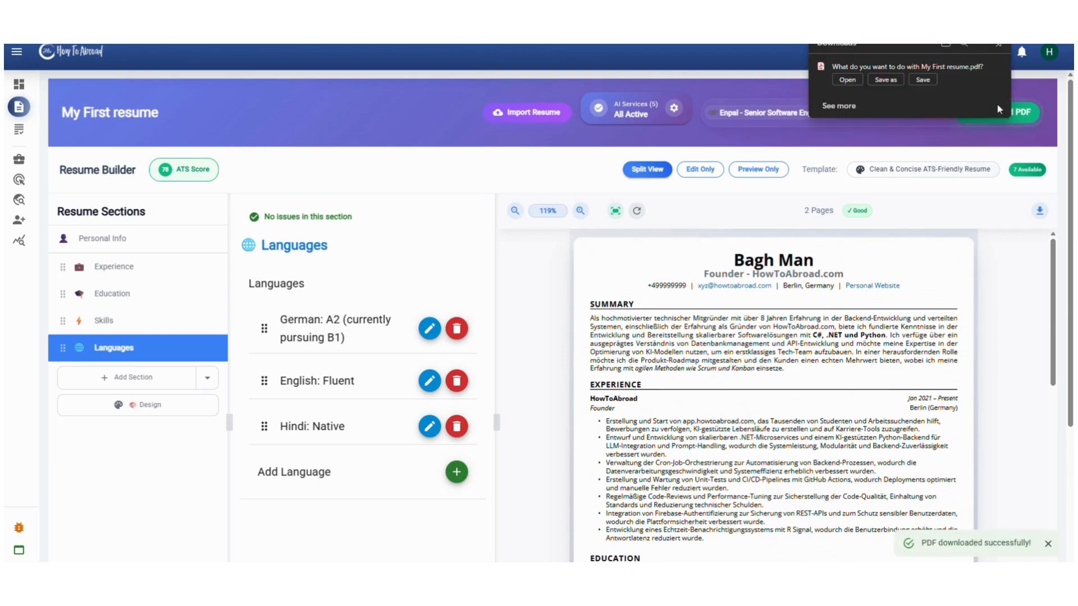
pyautogui.click(849, 81)
pyautogui.scroll(-5, 597, 233)
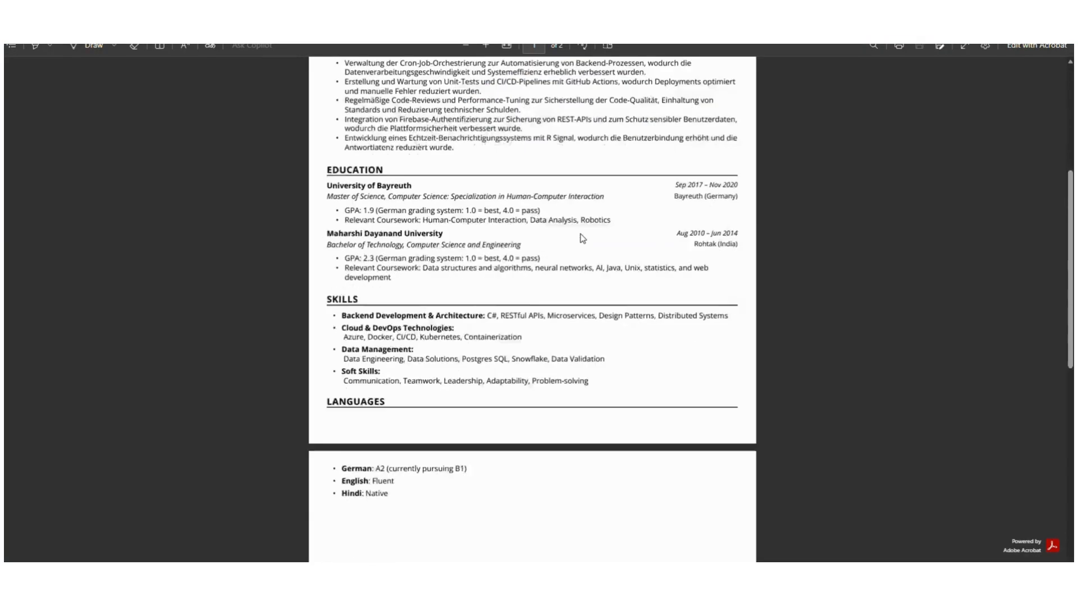
# Step: Look over the first page of the downloaded resume PDF, and close it to return to the resume builder
pyautogui.scroll(4, 584, 237)
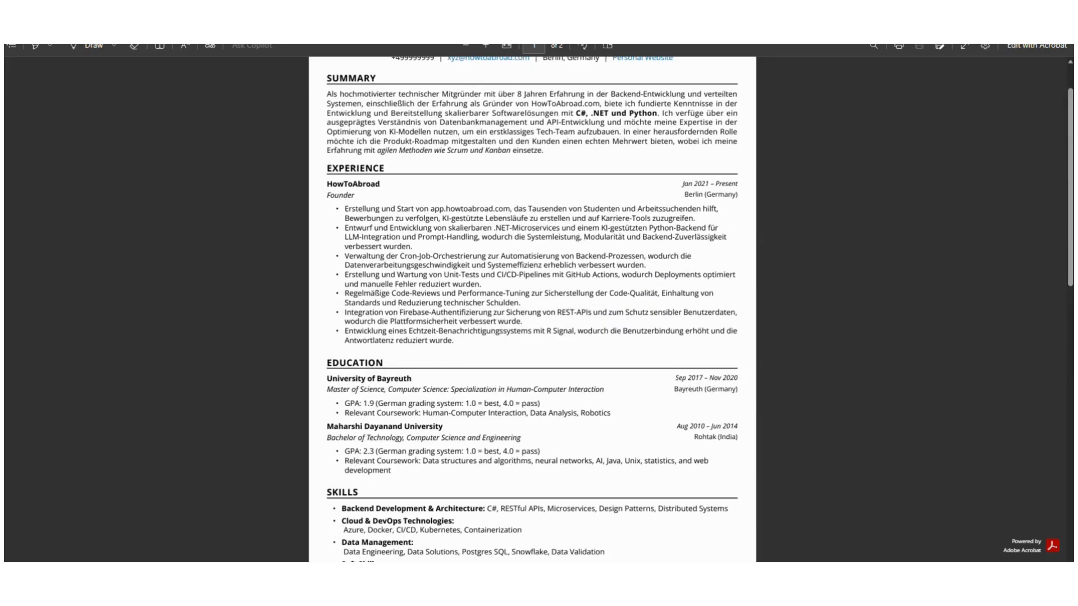
pyautogui.hotkey('ctrl', 'w')
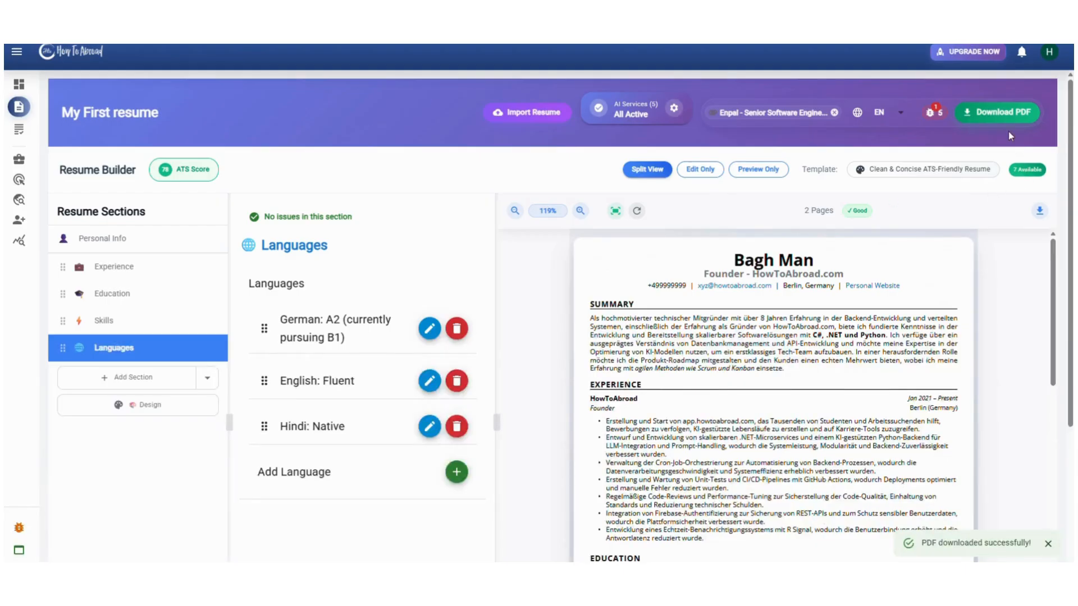
# Step: Try the resume preview's zoom levels, reset it to 100%, fit it to the pane, and look through both pages
pyautogui.click(579, 211)
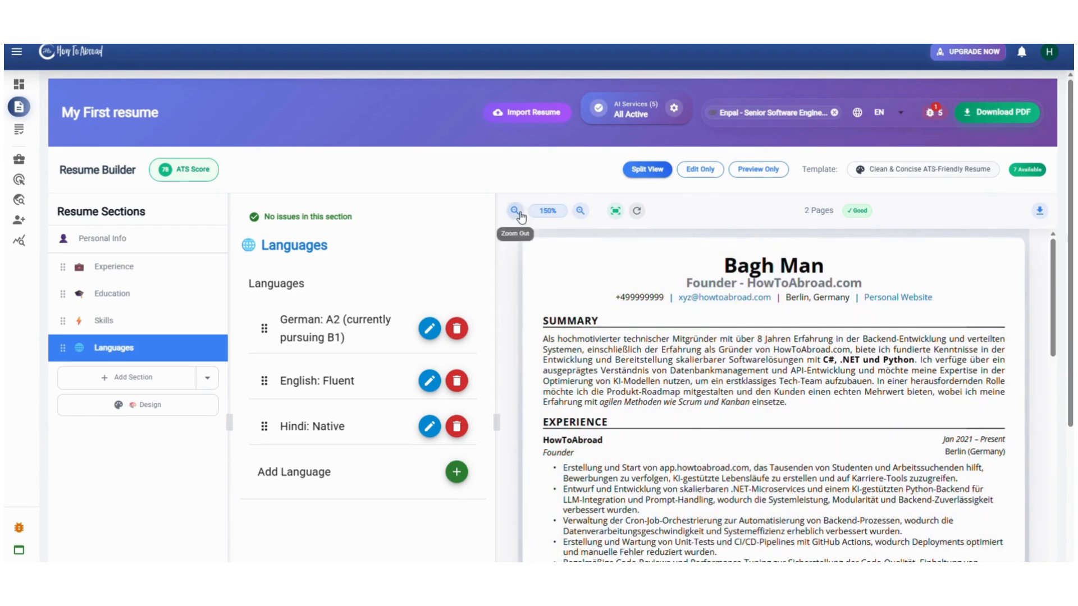
pyautogui.click(514, 211)
pyautogui.click(637, 212)
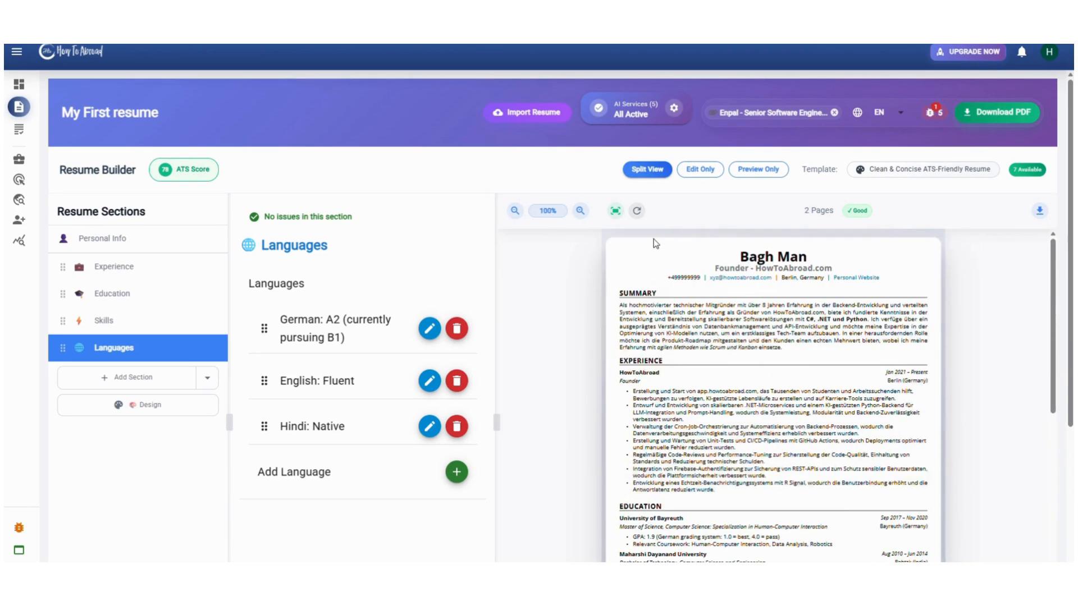
pyautogui.click(615, 211)
pyautogui.scroll(-10, 729, 382)
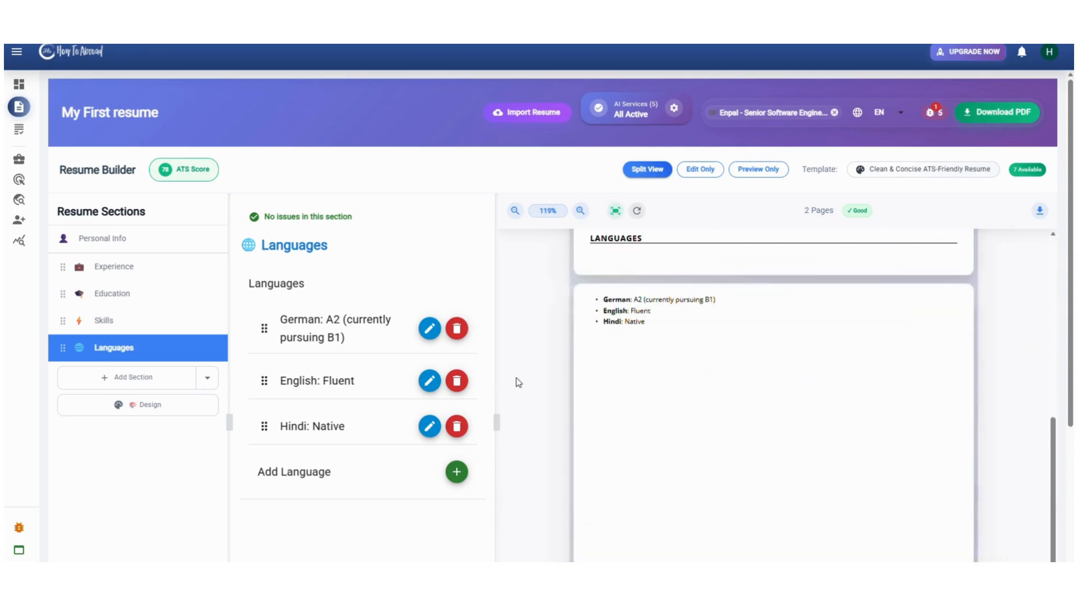
pyautogui.scroll(4, 626, 362)
pyautogui.scroll(5, 625, 362)
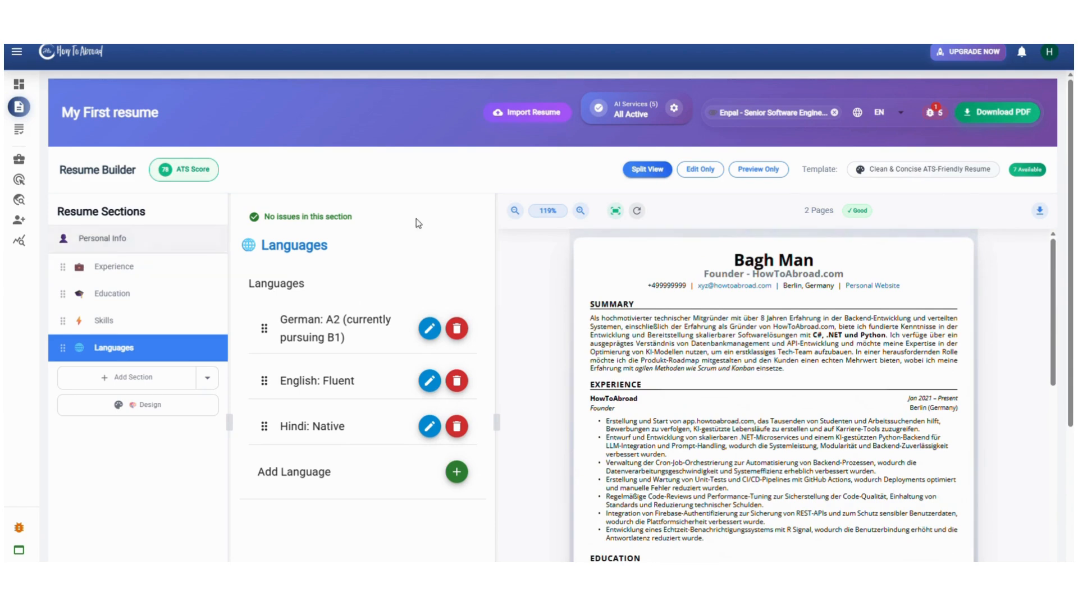
# Step: Check the AI services status and today's usage for ATS analysis and the resume, profile, work experience and skills services
pyautogui.moveTo(676, 109)
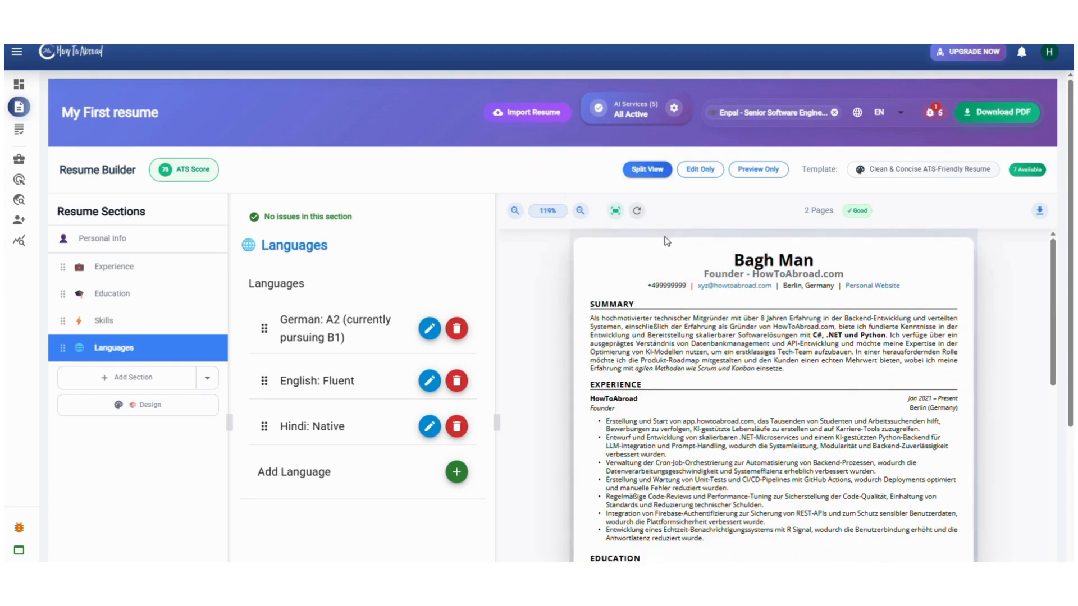
pyautogui.scroll(-5, 668, 456)
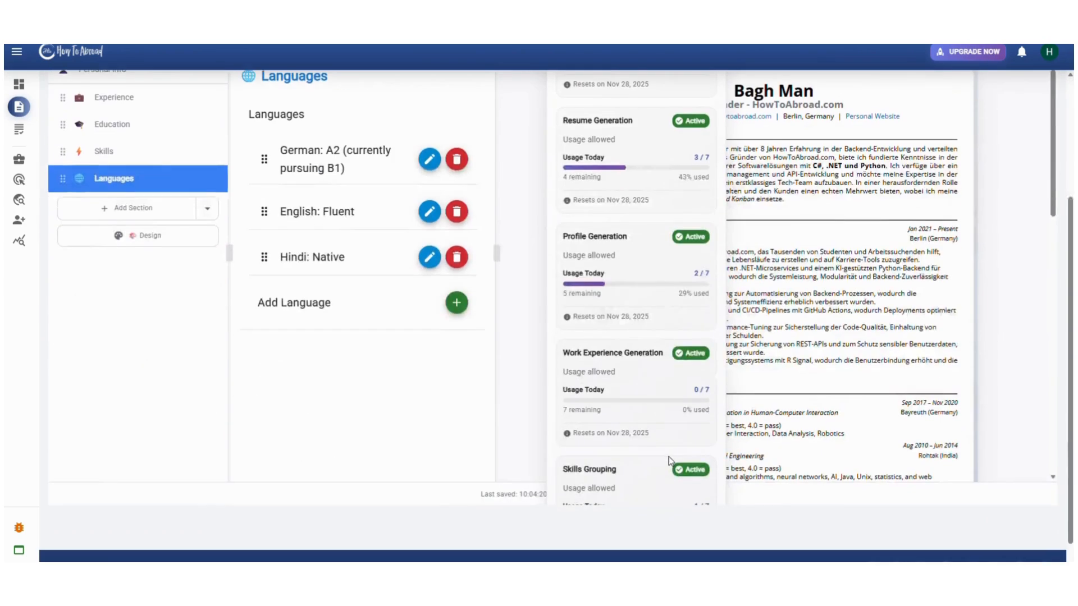
pyautogui.scroll(4, 658, 402)
pyautogui.scroll(1, 659, 402)
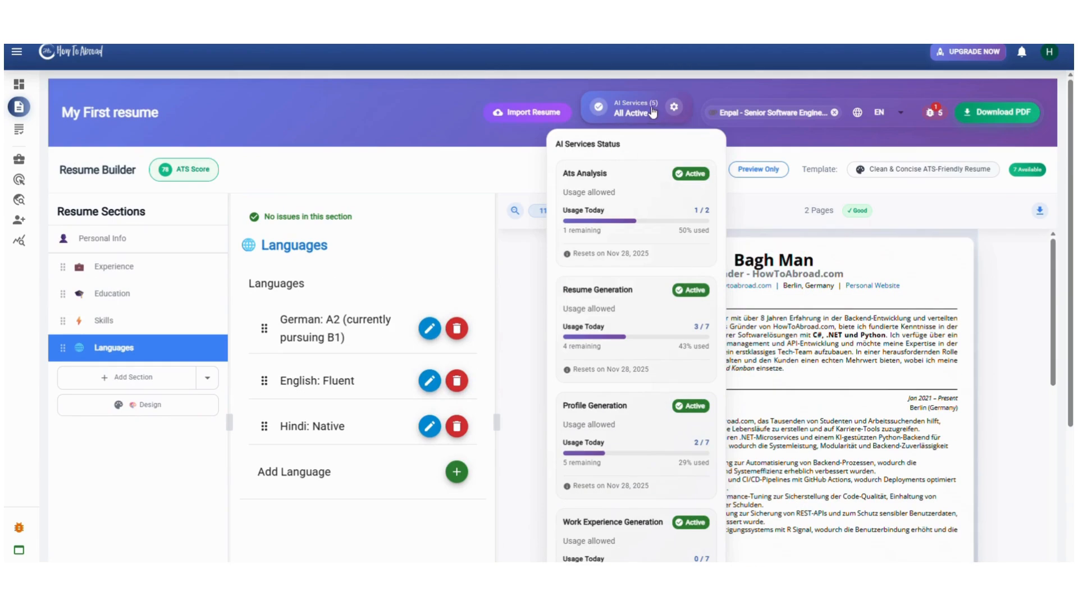
pyautogui.scroll(-2, 674, 247)
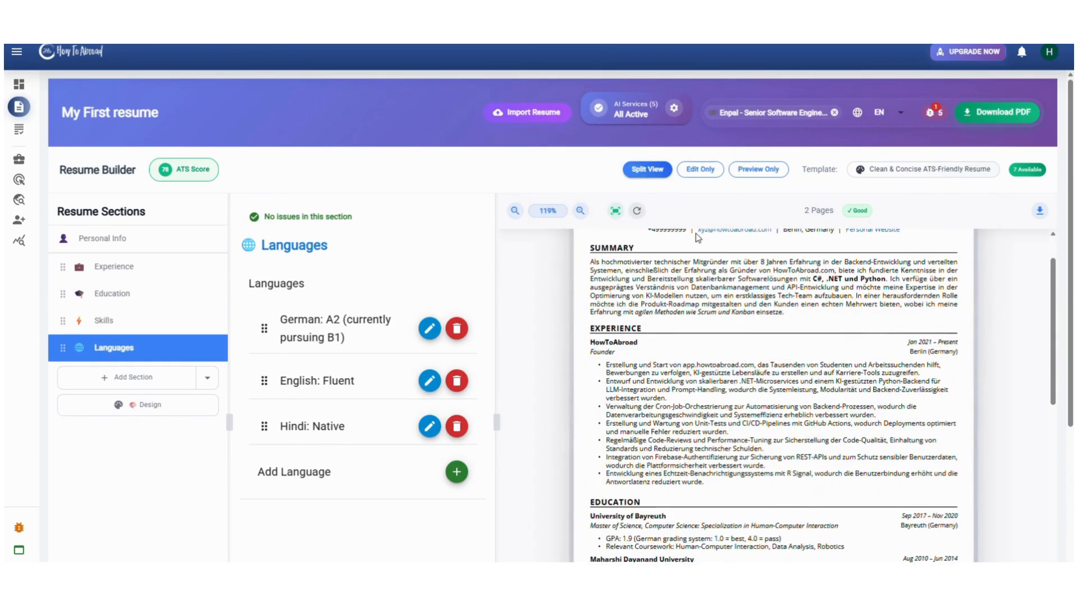